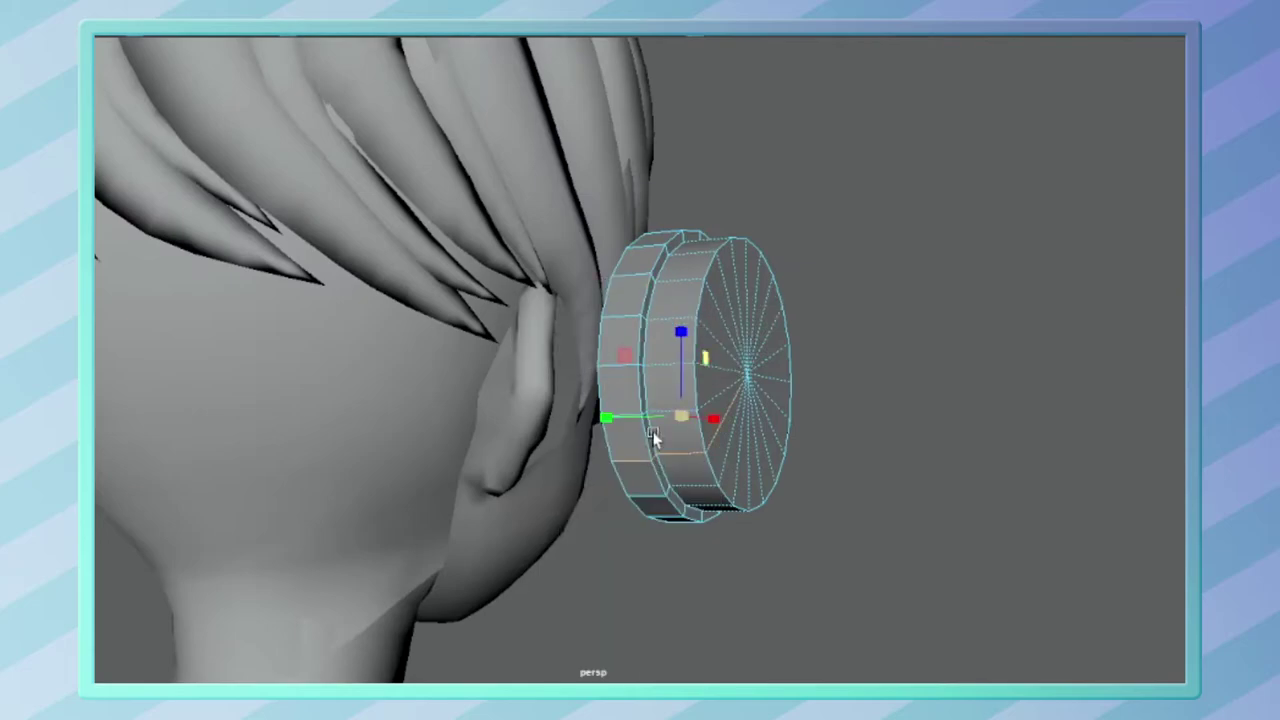
Step: Orbit around the earcup cylinder beside the ear to check its placement from the side
mouse_move(653, 437)
alt+mouse_down()
mouse_move(658, 377)
mouse_move(657, 443)
mouse_move(691, 600)
mouse_move(647, 462)
alt+mouse_up()
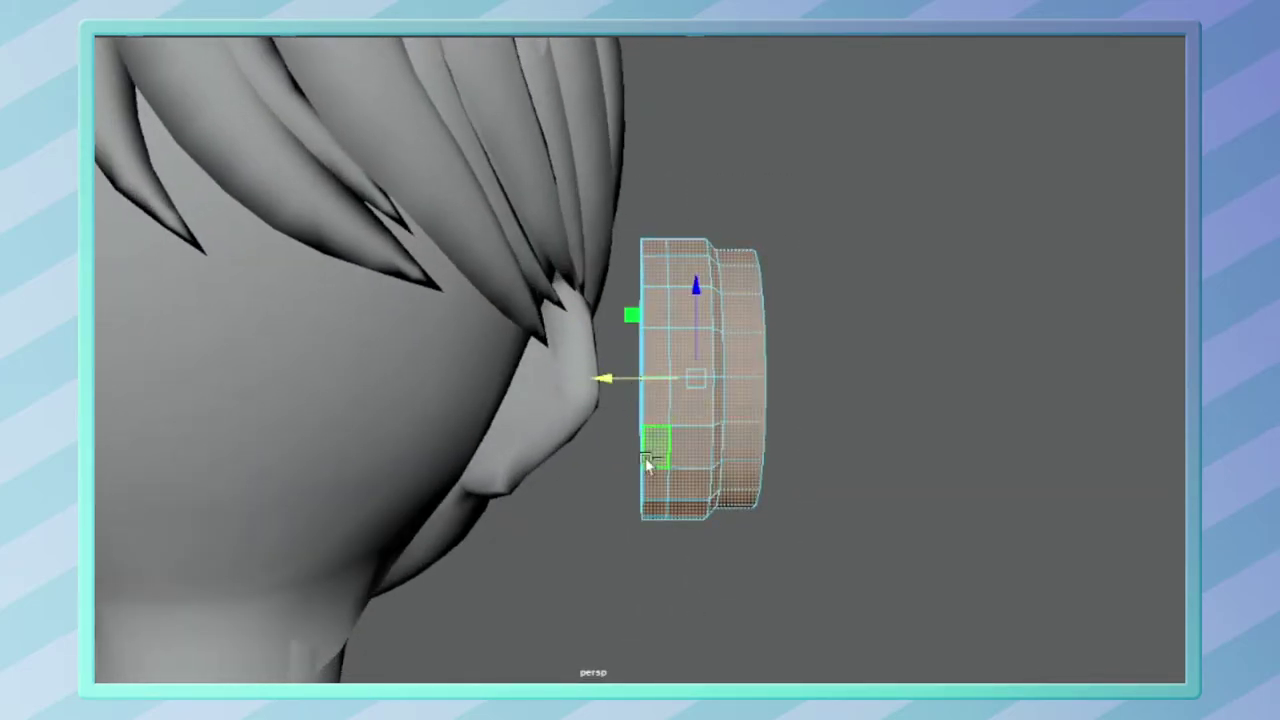
mouse_move(655, 393)
alt+mouse_down()
mouse_move(625, 333)
mouse_move(623, 429)
mouse_move(680, 323)
mouse_move(590, 517)
mouse_move(586, 380)
mouse_move(580, 434)
mouse_move(406, 391)
mouse_move(607, 338)
mouse_move(490, 243)
alt+mouse_up()
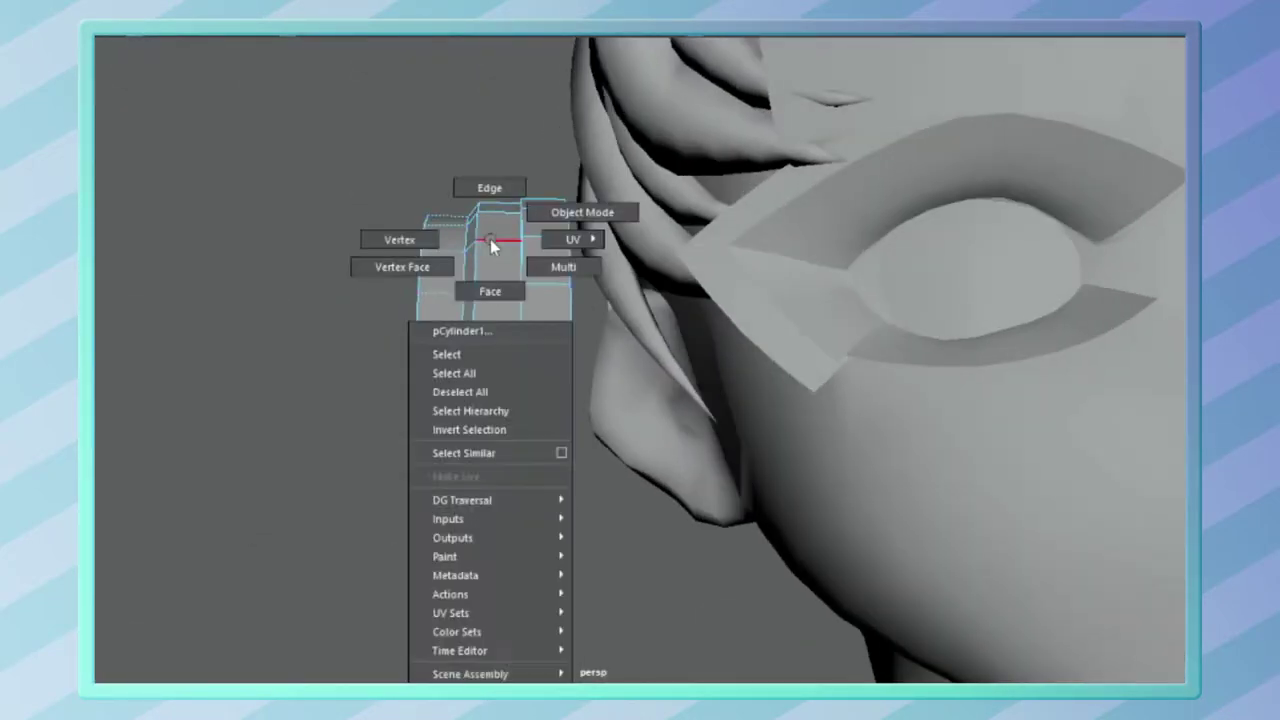
Step: Select a ring of rim faces on the earcup cylinder and switch to the four-view layout
right_drag(490, 243, 489, 289)
alt+drag(489, 289, 447, 357)
mouse_move(600, 380)
alt+mouse_down()
mouse_move(620, 357)
mouse_move(611, 316)
mouse_move(648, 326)
mouse_move(600, 290)
mouse_move(1034, 249)
mouse_move(528, 429)
mouse_move(691, 629)
alt+mouse_up()
key(w)
drag(691, 629, 566, 366)
key(space)
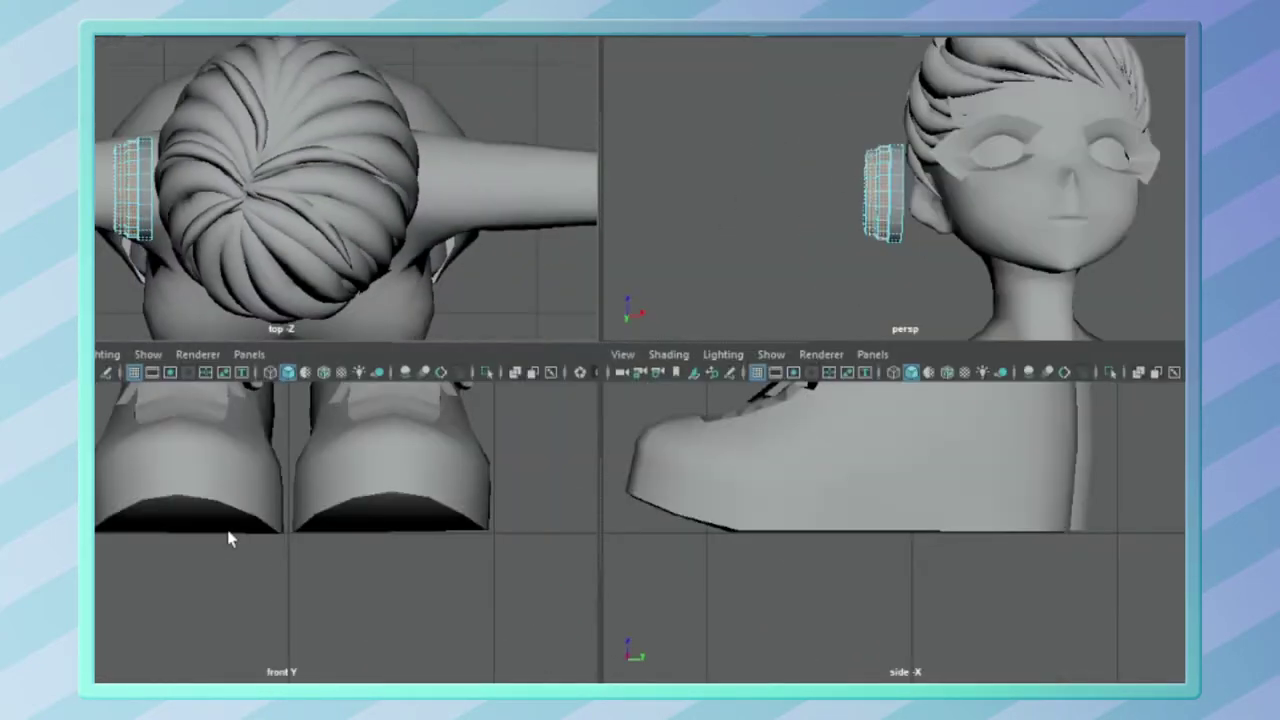
key(f)
Step: Frame the cylinder in the side and perspective views and bevel the selected rim faces
click(622, 354)
click(671, 606)
click(310, 488)
mouse_move(310, 488)
alt+mouse_down()
mouse_move(371, 509)
mouse_move(217, 571)
alt+mouse_up()
key(f)
key(ctrl+b)
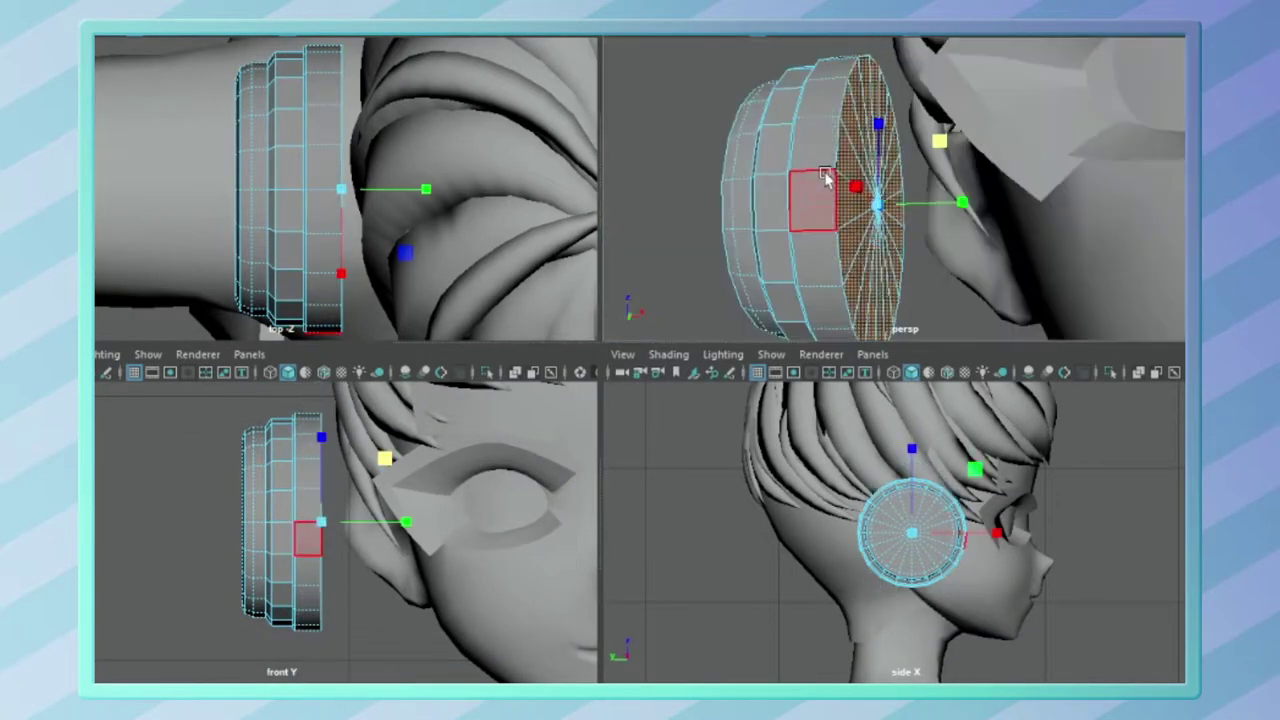
Step: Merge the earcup's overlapping vertices with Edit Mesh > Merge
mouse_move(852, 280)
alt+mouse_down()
mouse_move(823, 165)
mouse_move(1138, 110)
alt+mouse_up()
scroll(846, 214, up, 5)
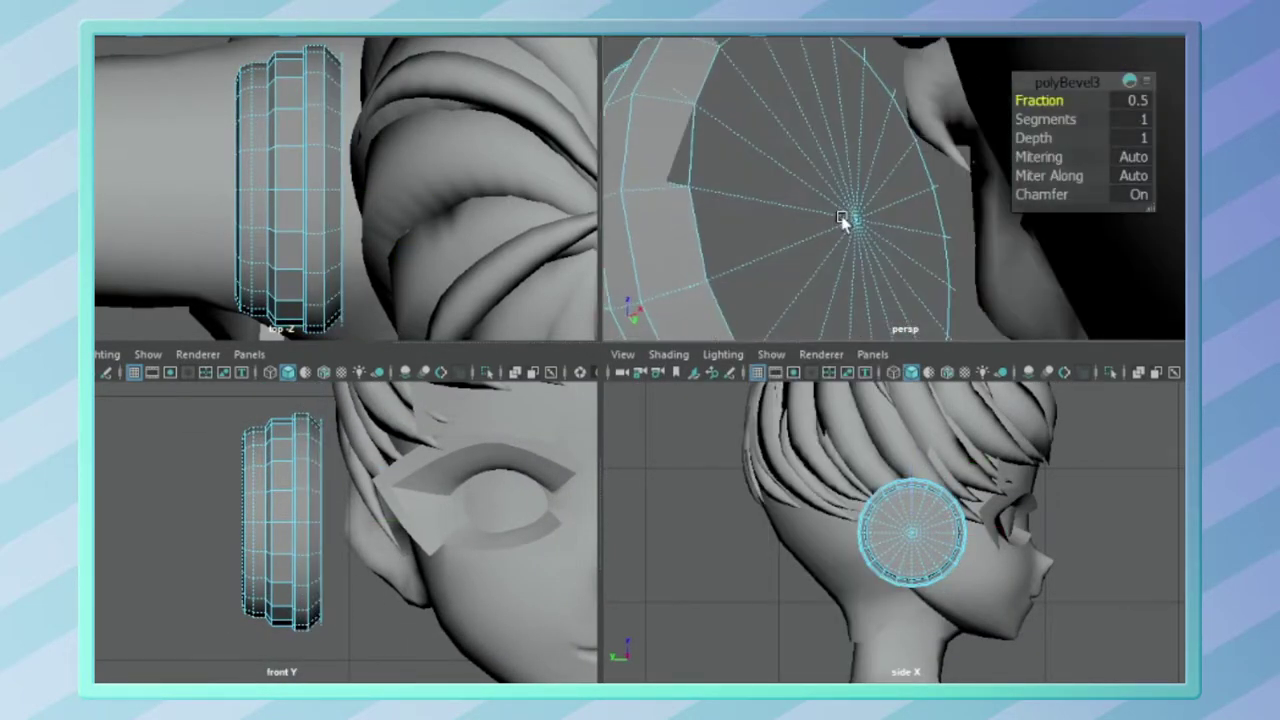
key(F9)
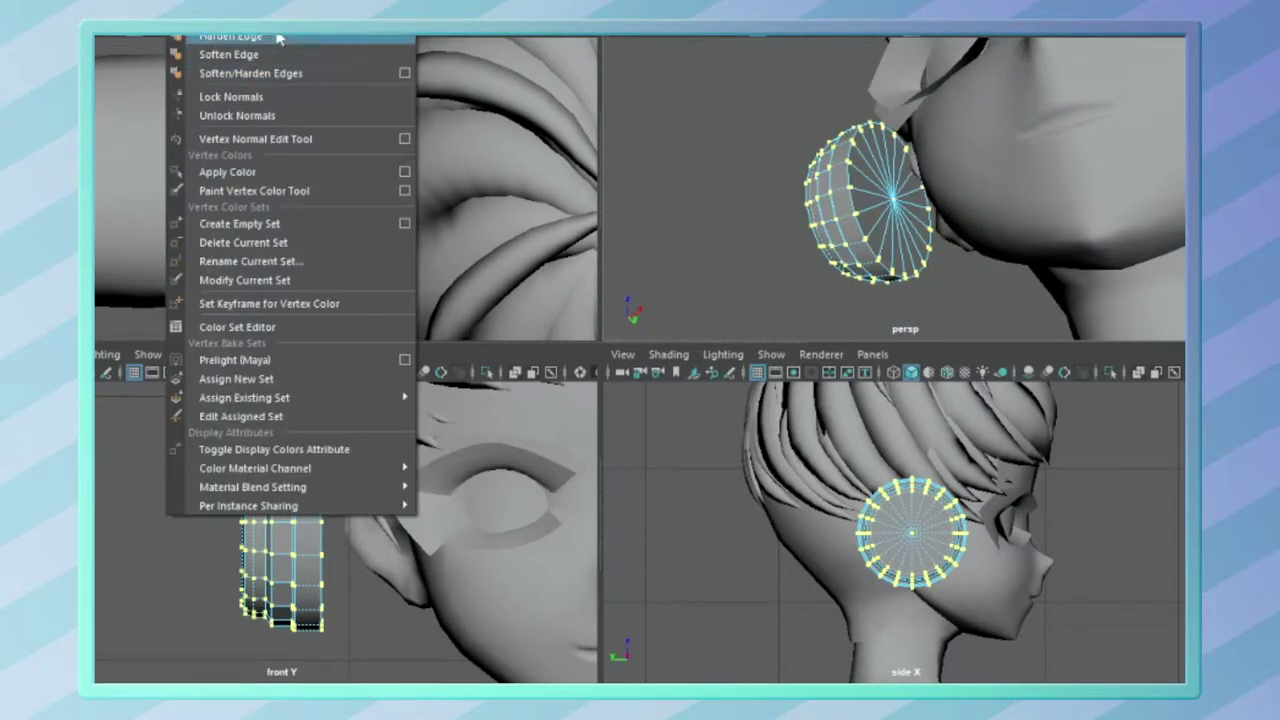
click(150, 125)
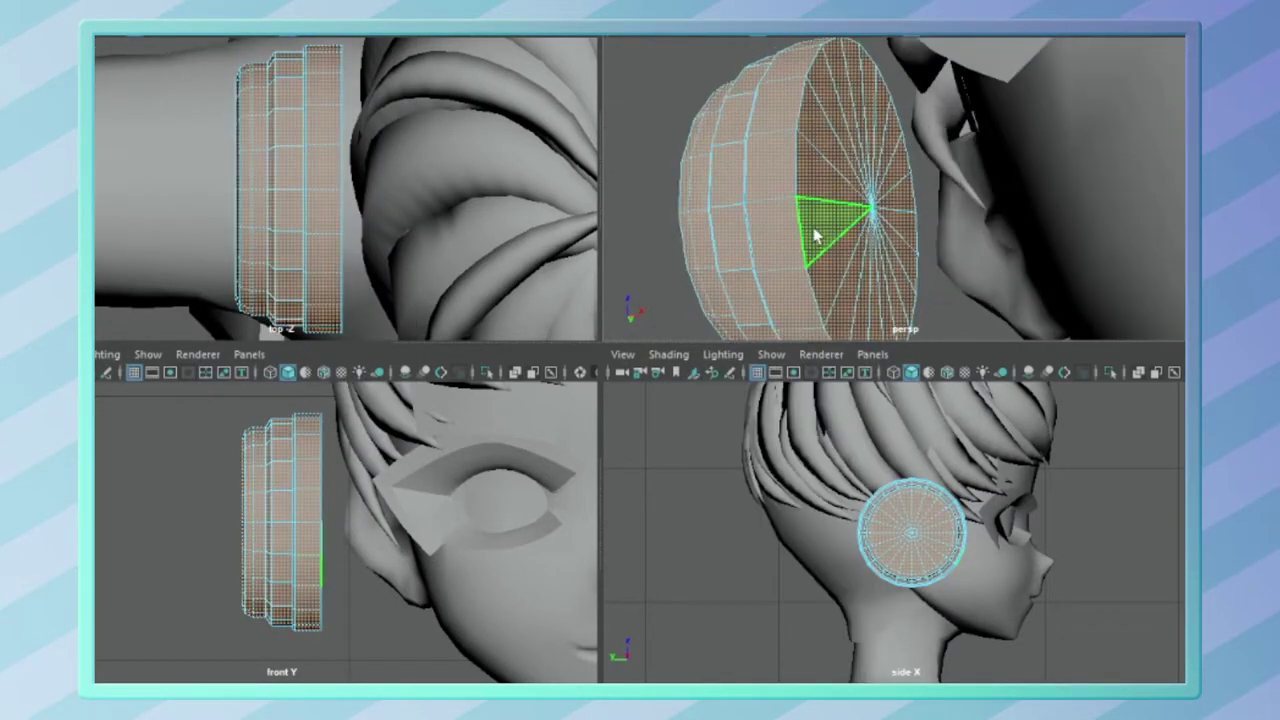
Step: Extrude the earcup's cap faces and bevel the new edges at Fraction 0.3
right_drag(797, 142, 850, 135)
key(ctrl+e)
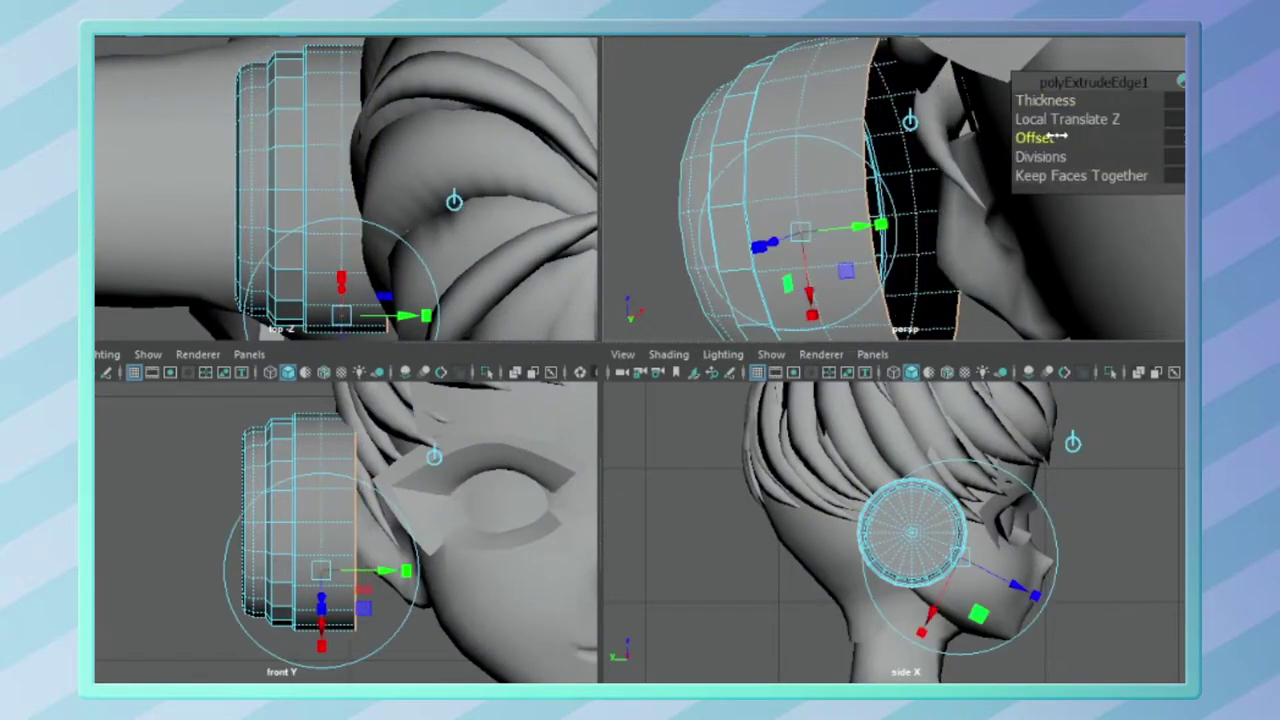
click(1043, 100)
key(ctrl+b)
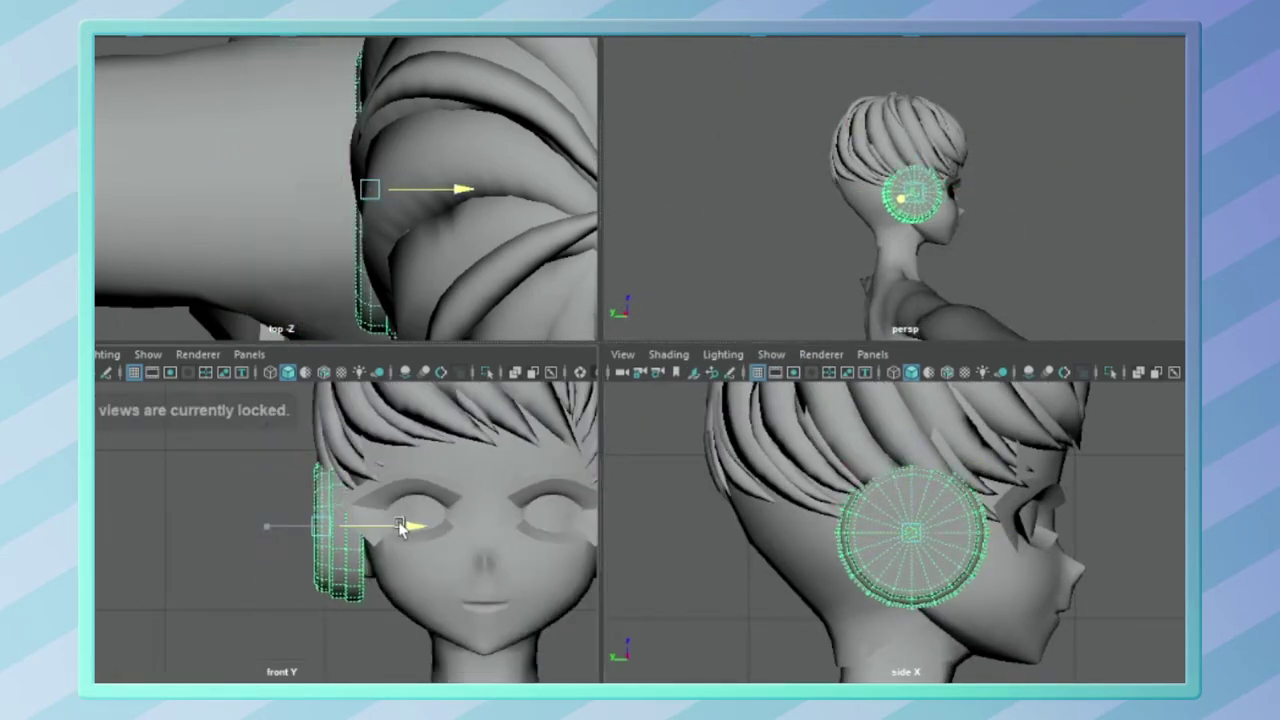
Step: Slide the earcup sideways along X until it sits snug against the head
key(f)
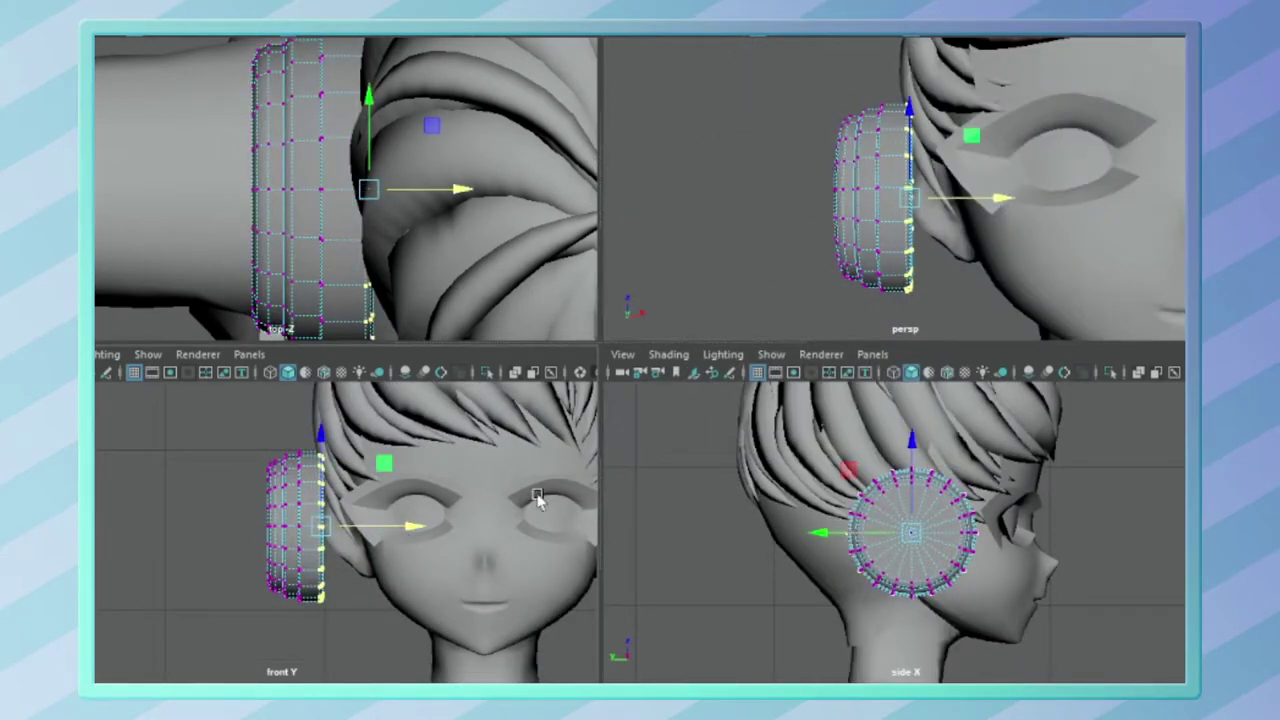
alt+drag(870, 270, 893, 252)
scroll(343, 532, up, 3)
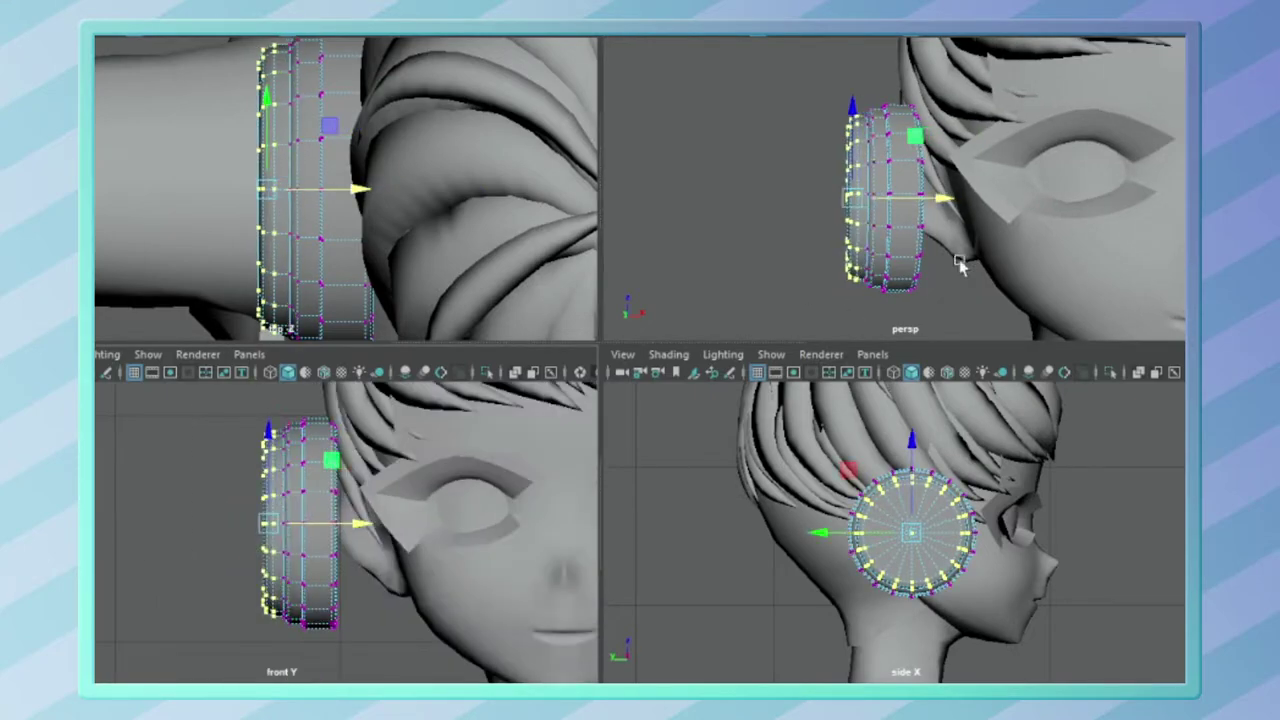
scroll(900, 200, up, 3)
drag(900, 203, 888, 203)
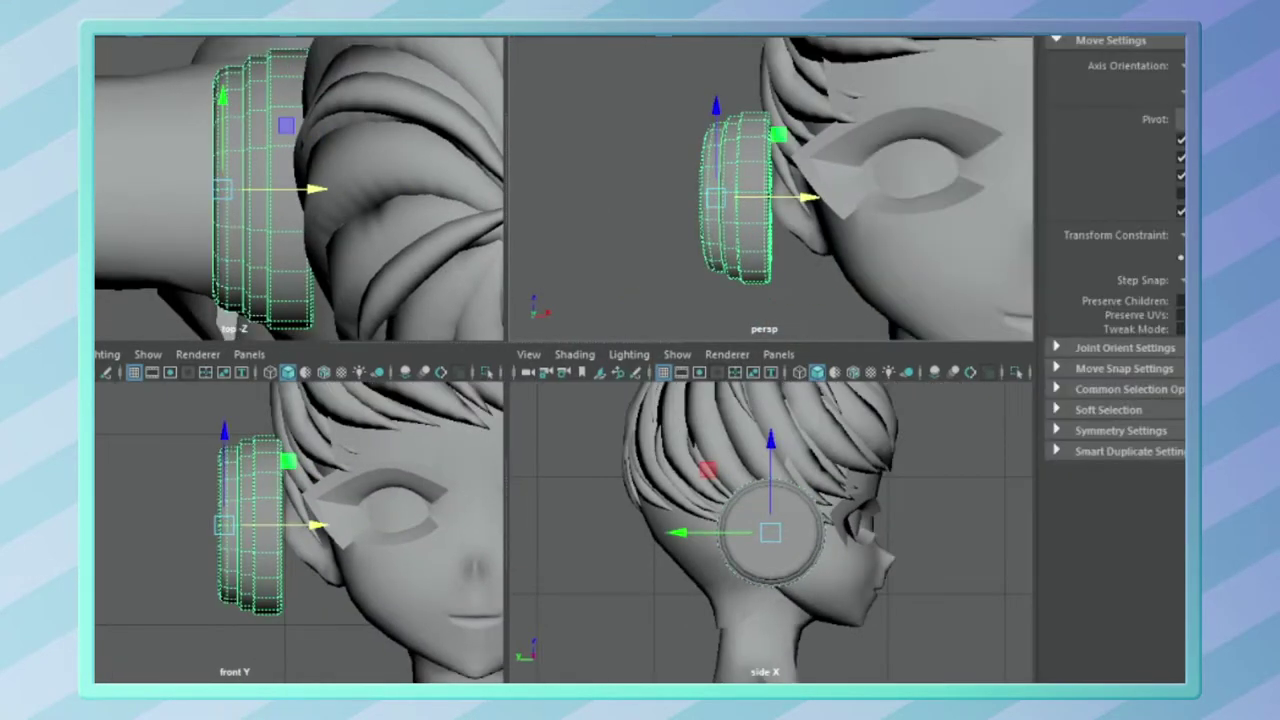
Step: Rotate the earcup so it tilts along the curve of the head
key(e)
drag(720, 286, 757, 314)
key(w)
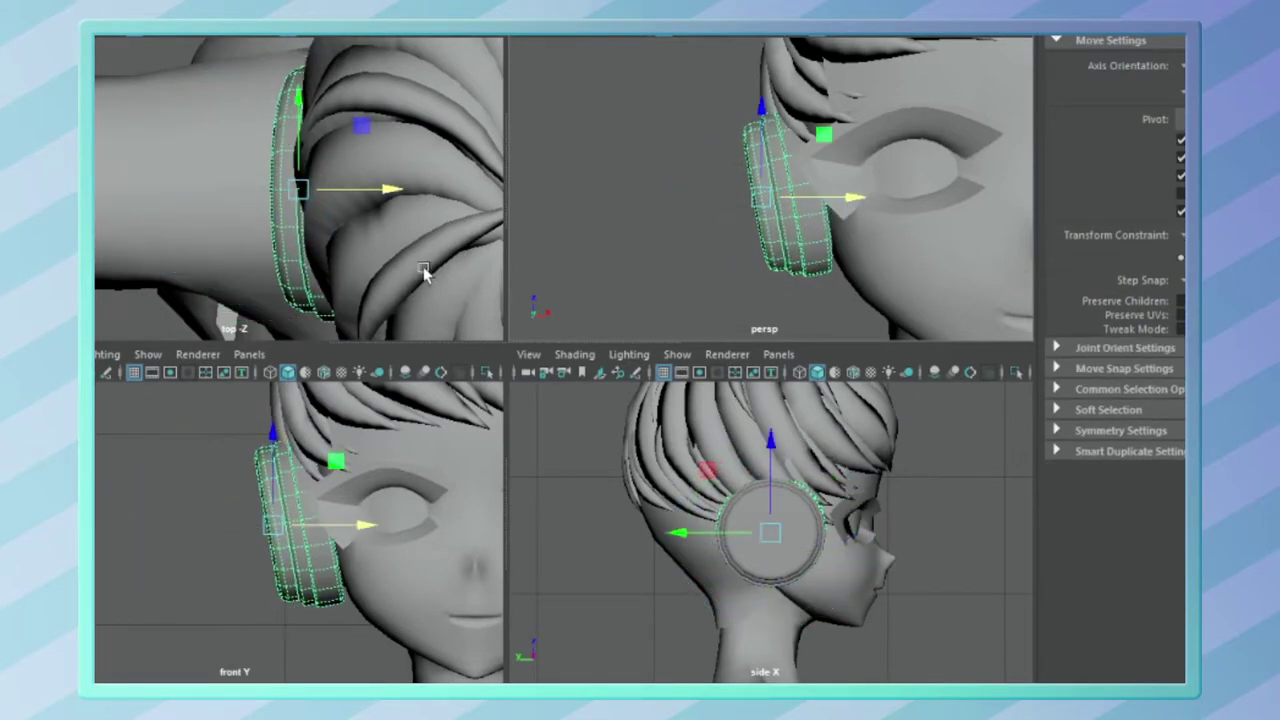
key(e)
drag(423, 271, 714, 481)
key(w)
scroll(900, 220, down, 5)
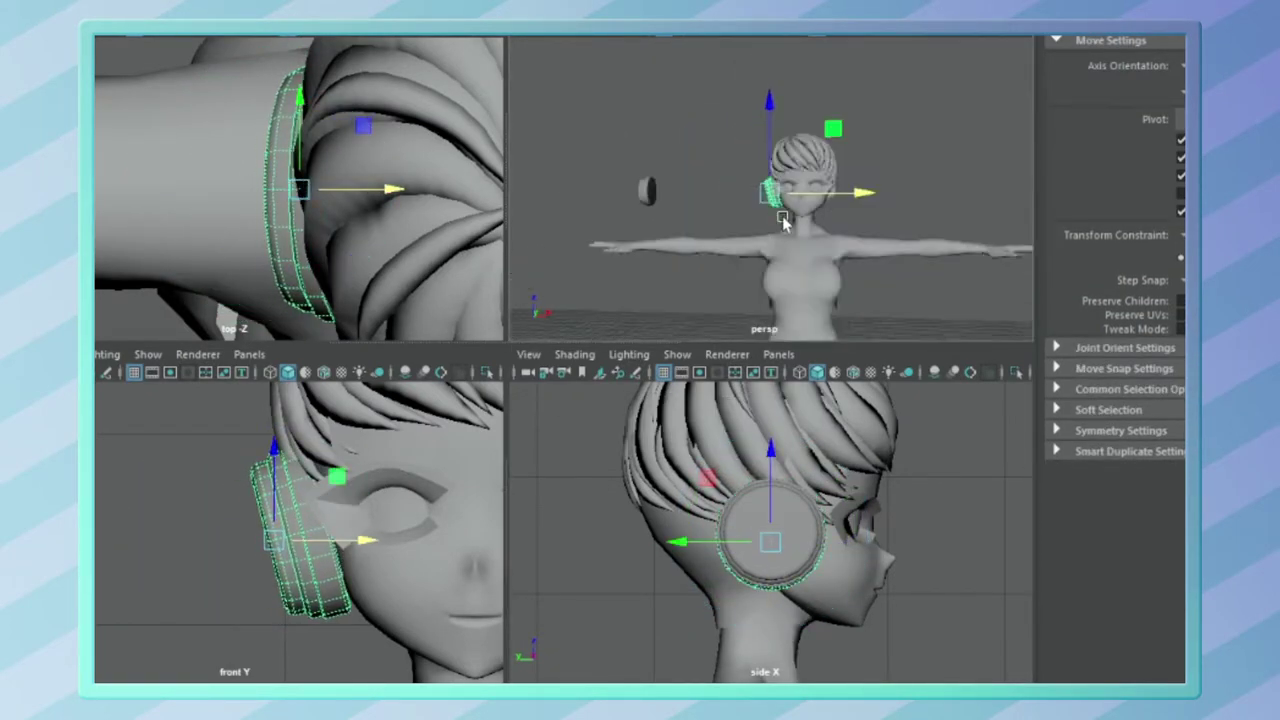
click(935, 250)
Step: Select the ear piece and adjust its rotation and scale
click(776, 190)
key(f)
right_click(778, 110)
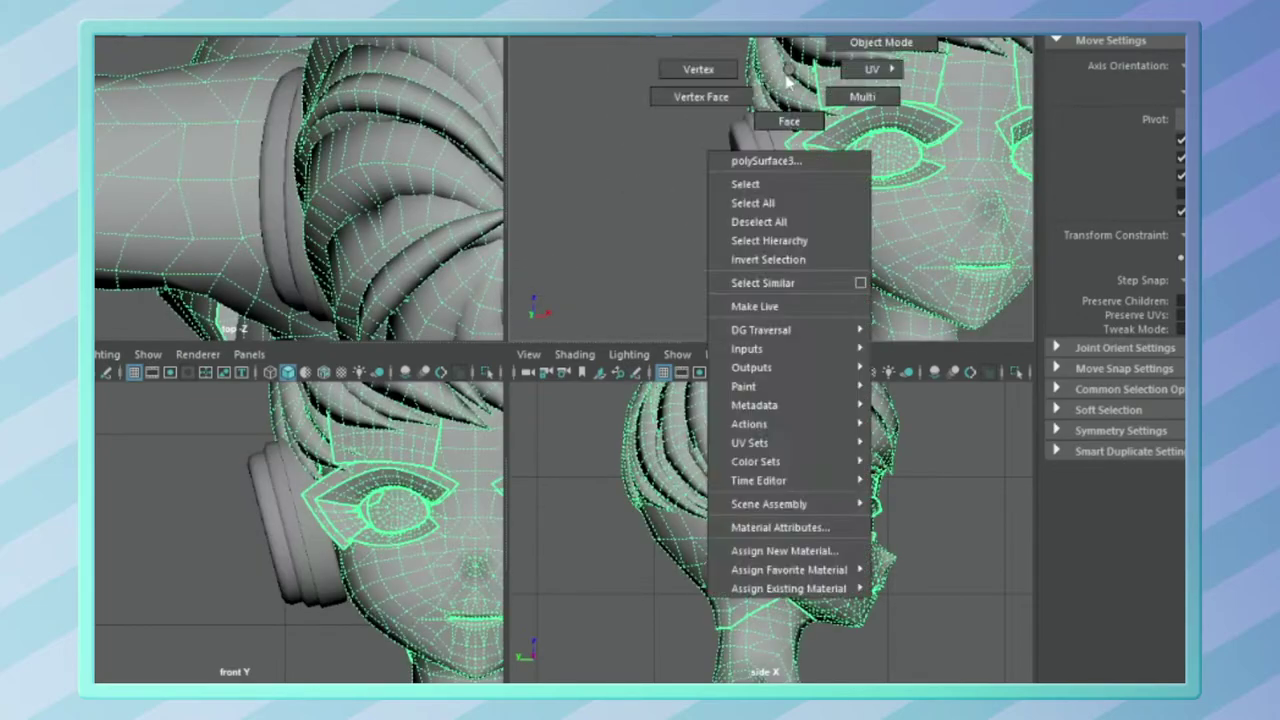
scroll(724, 276, down, 3)
key(e)
scroll(724, 276, down, 3)
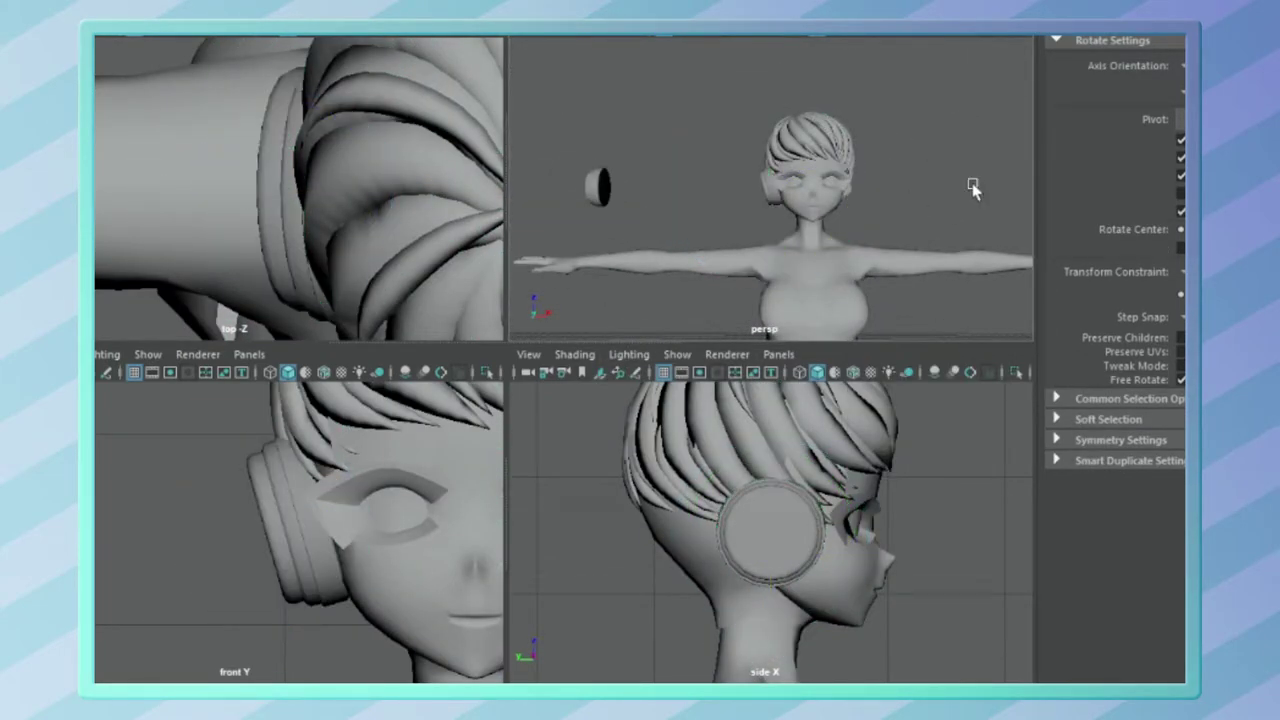
scroll(973, 190, up, 5)
mouse_move(748, 223)
alt+mouse_down()
mouse_move(700, 230)
mouse_move(797, 232)
mouse_move(740, 220)
mouse_move(800, 200)
mouse_move(760, 230)
mouse_move(710, 310)
alt+mouse_up()
click(757, 209)
key(r)
scroll(285, 526, down, 3)
Step: Clear the selection, orbit toward the head, and select a hair piece
click(270, 530)
click(530, 432)
scroll(710, 310, down, 5)
scroll(760, 220, up, 5)
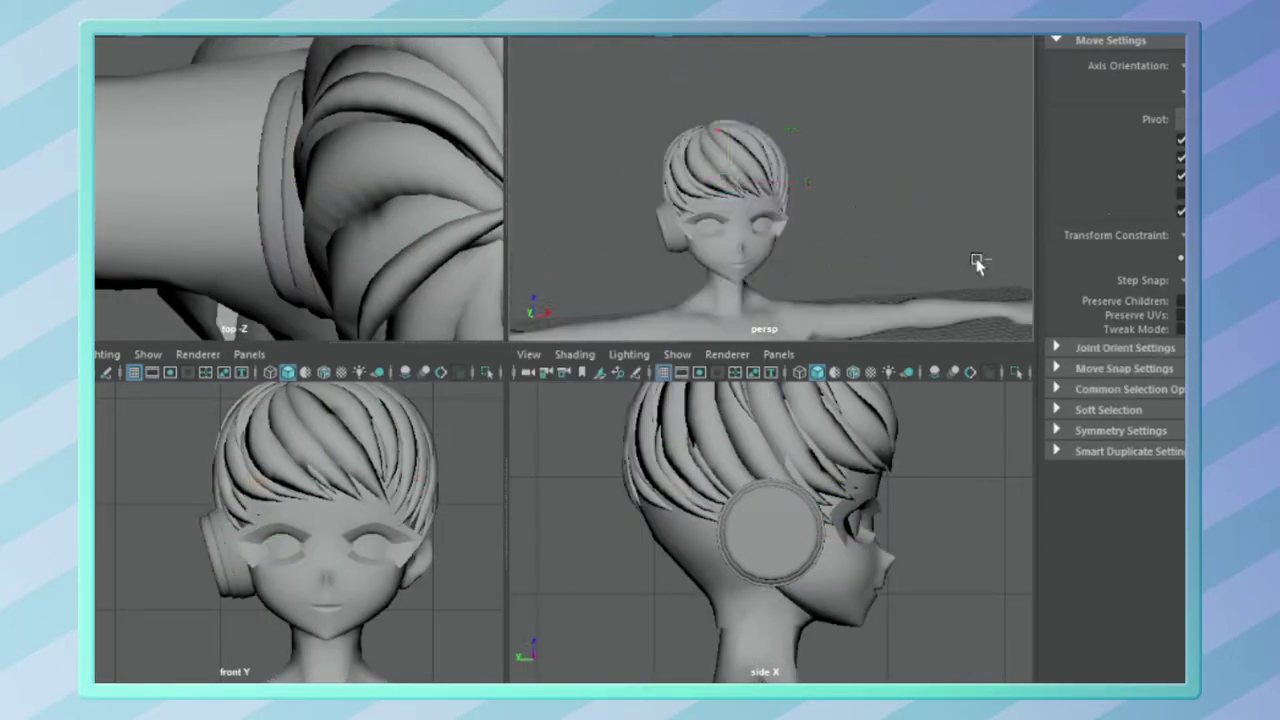
alt+drag(977, 263, 800, 230)
click(600, 140)
scroll(772, 420, up, 2)
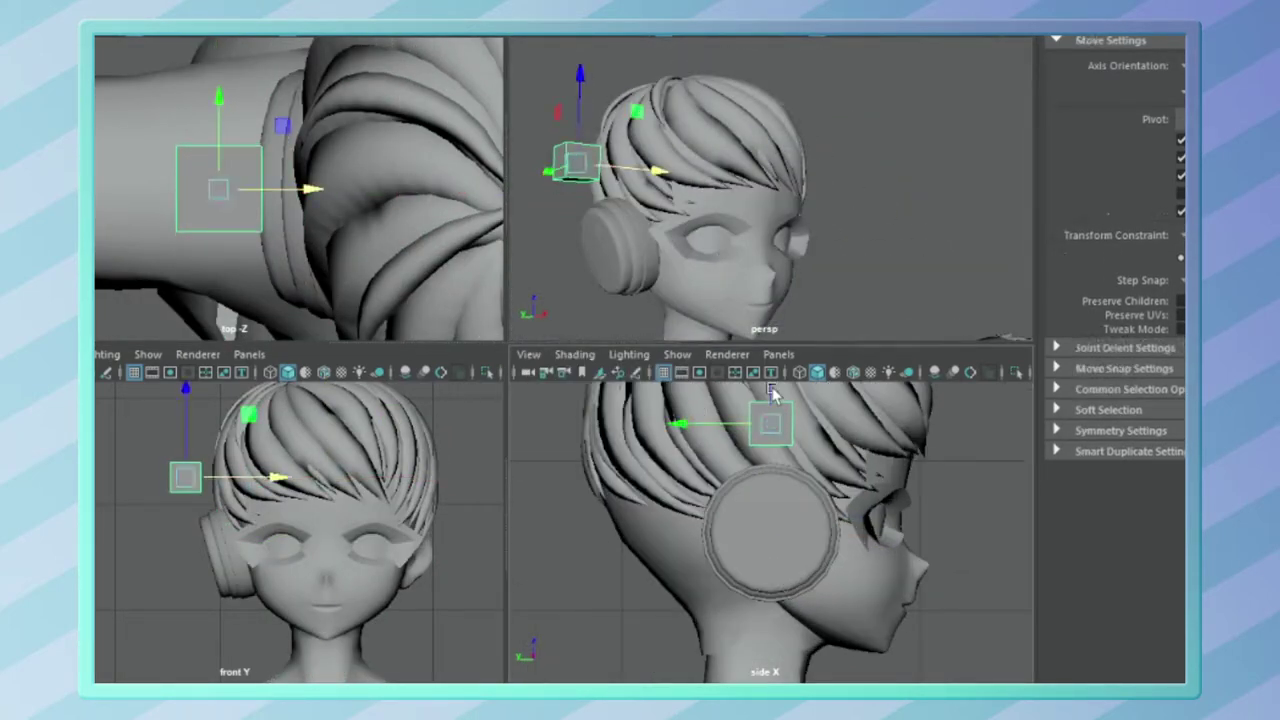
Step: Hide the head mesh to isolate the headphone parts
alt+drag(772, 392, 760, 440)
alt+drag(700, 200, 786, 222)
click(786, 222)
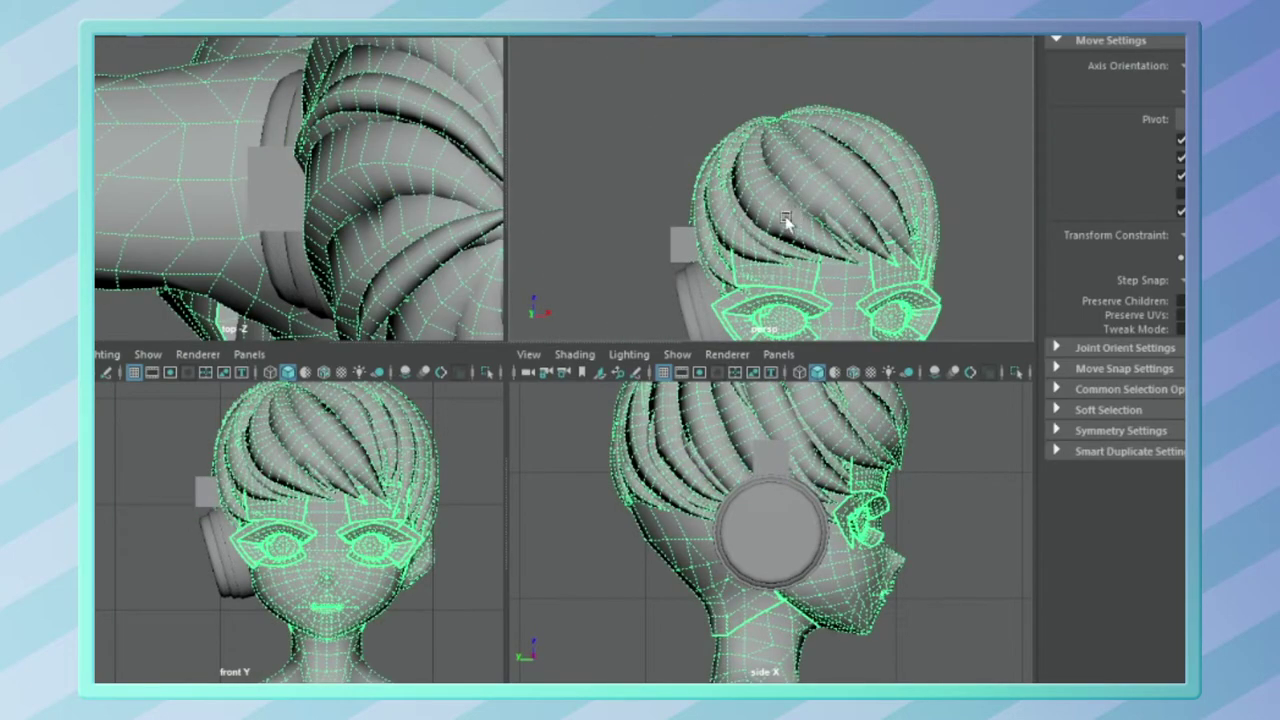
key(ctrl+h)
scroll(736, 220, up, 2)
Step: Tilt the small box to match the earcup's angle
key(e)
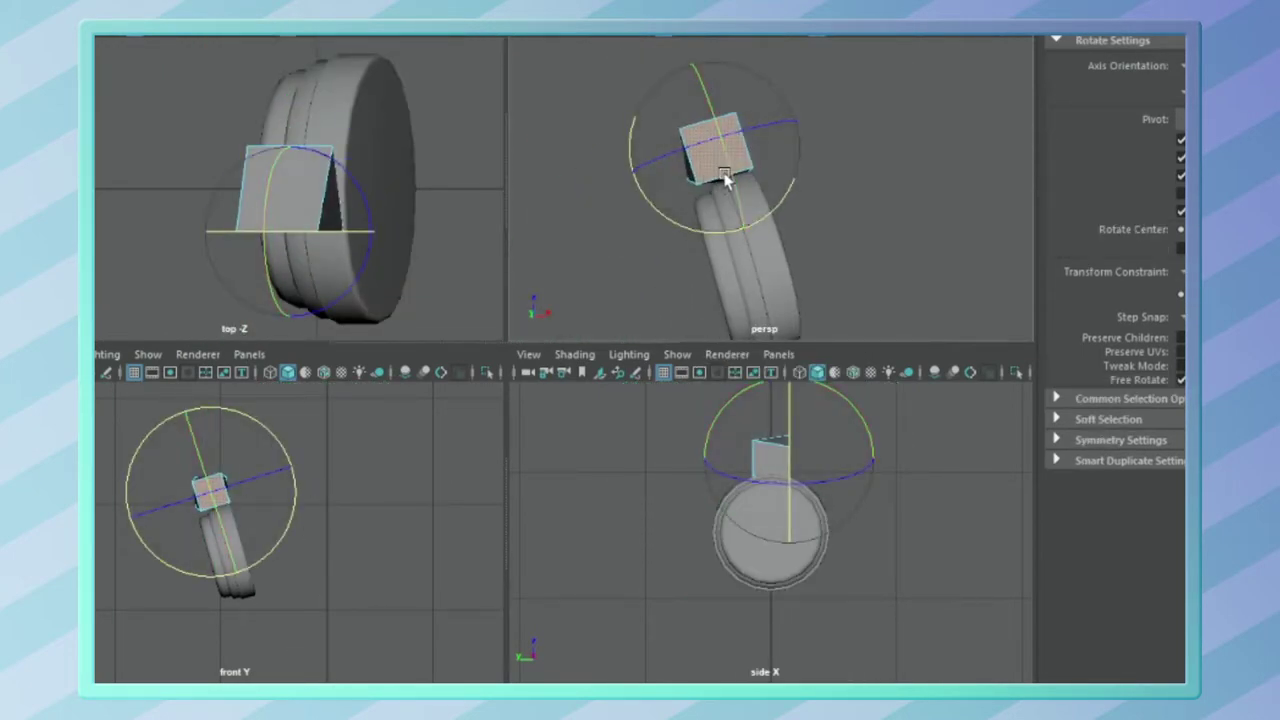
scroll(720, 177, up, 3)
scroll(697, 149, down, 3)
drag(697, 149, 660, 220)
key(w)
Step: Extrude the box's side face and rotate it into an angled L-shaped headband segment
shift+click(726, 112)
mouse_move(726, 112)
alt+mouse_down()
mouse_move(740, 90)
mouse_move(709, 120)
alt+mouse_up()
key(ctrl+e)
key(e)
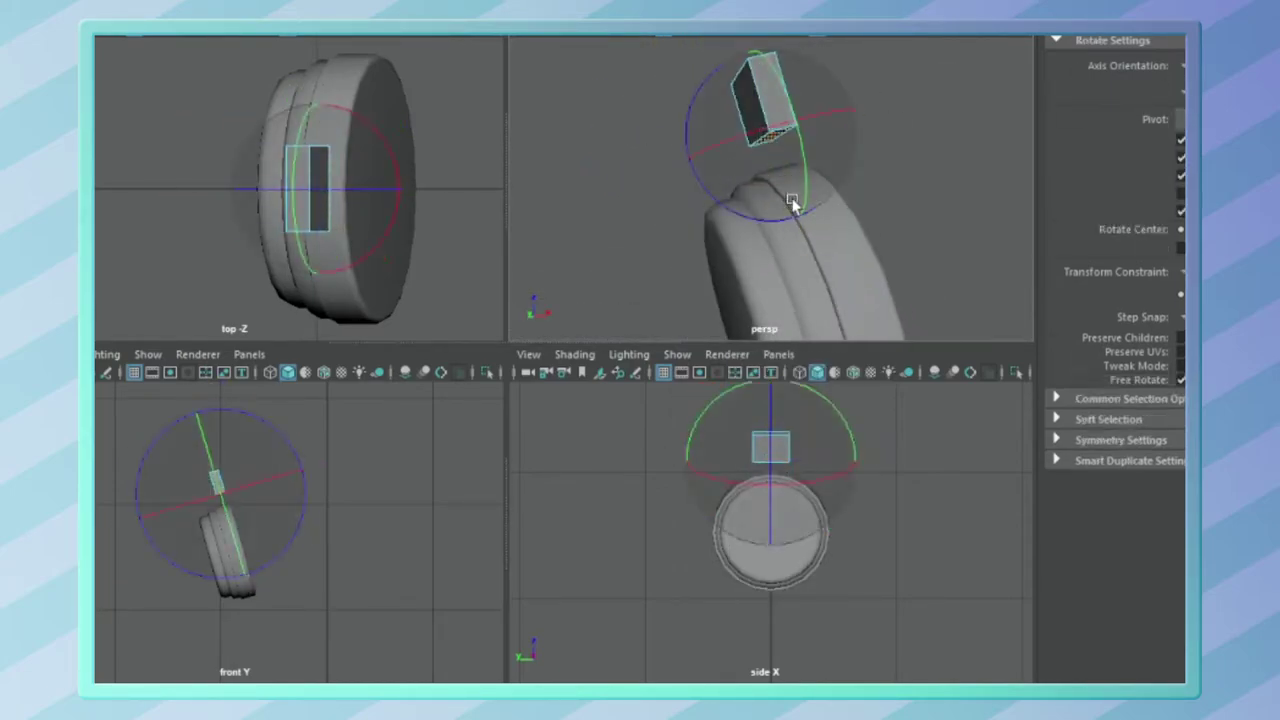
key(w)
mouse_move(786, 200)
mouse_down()
mouse_move(686, 163)
mouse_move(798, 155)
mouse_up()
click(733, 163)
scroll(723, 208, up, 3)
scroll(674, 143, up, 2)
key(F10)
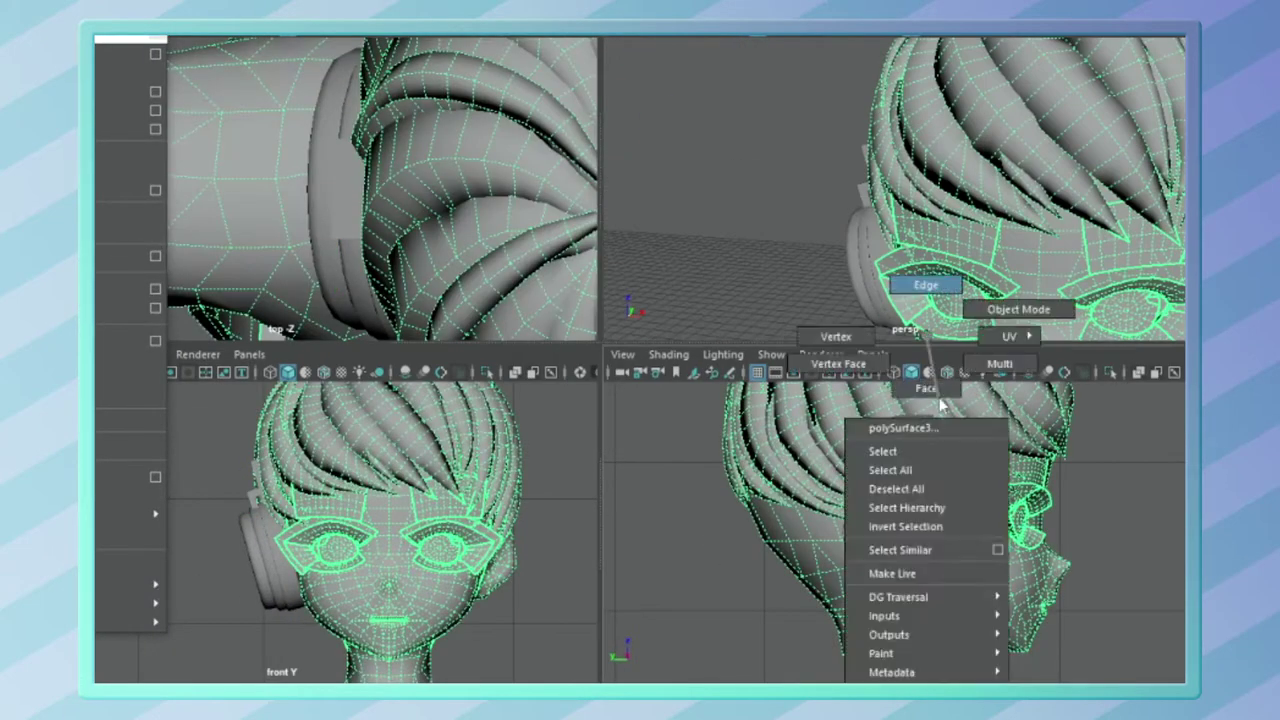
Step: Tilt and move the headband extrusion in an arc across the top of the head
scroll(880, 215, down, 5)
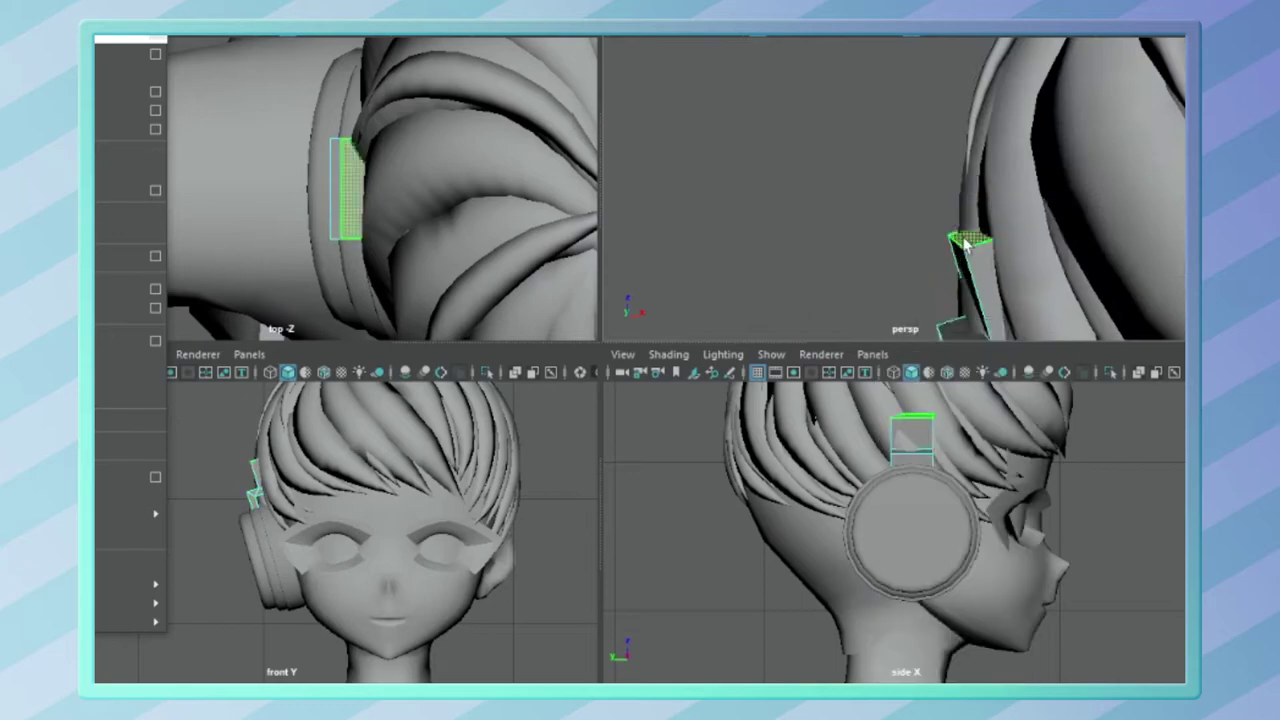
scroll(955, 235, down, 4)
scroll(940, 200, up, 3)
key(e)
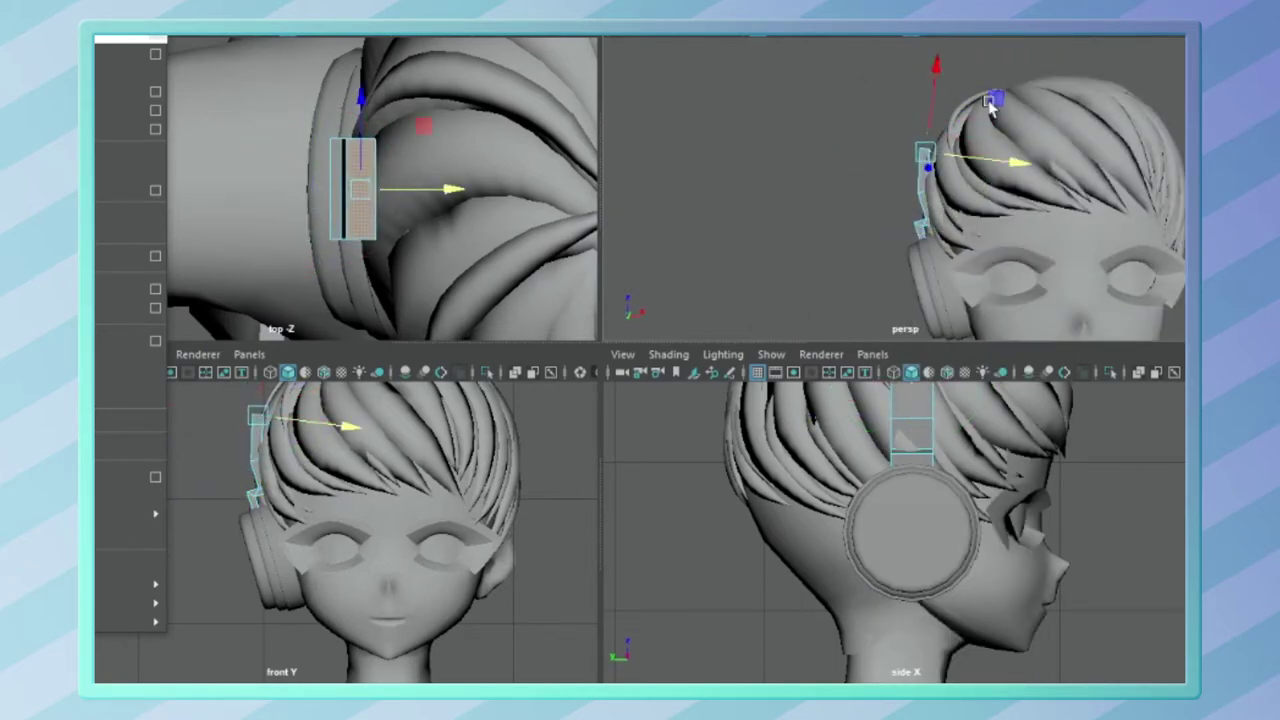
alt+drag(990, 108, 940, 200)
alt+drag(300, 470, 325, 518)
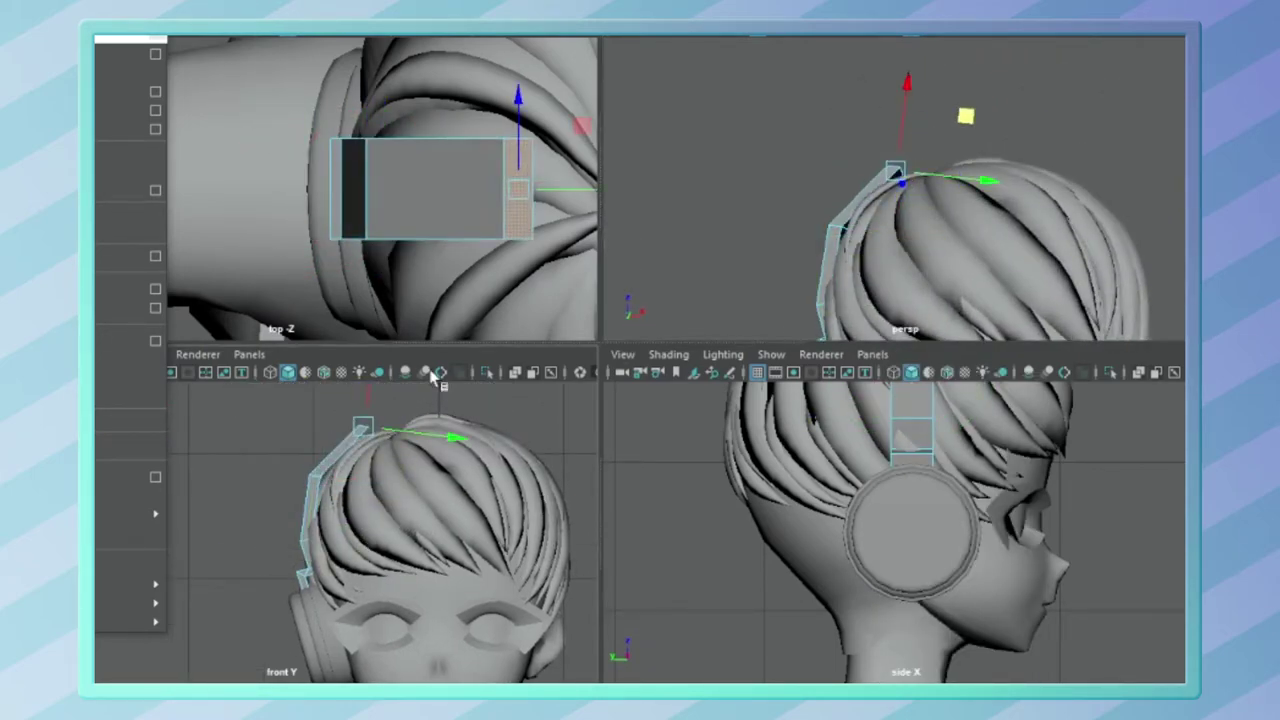
key(w)
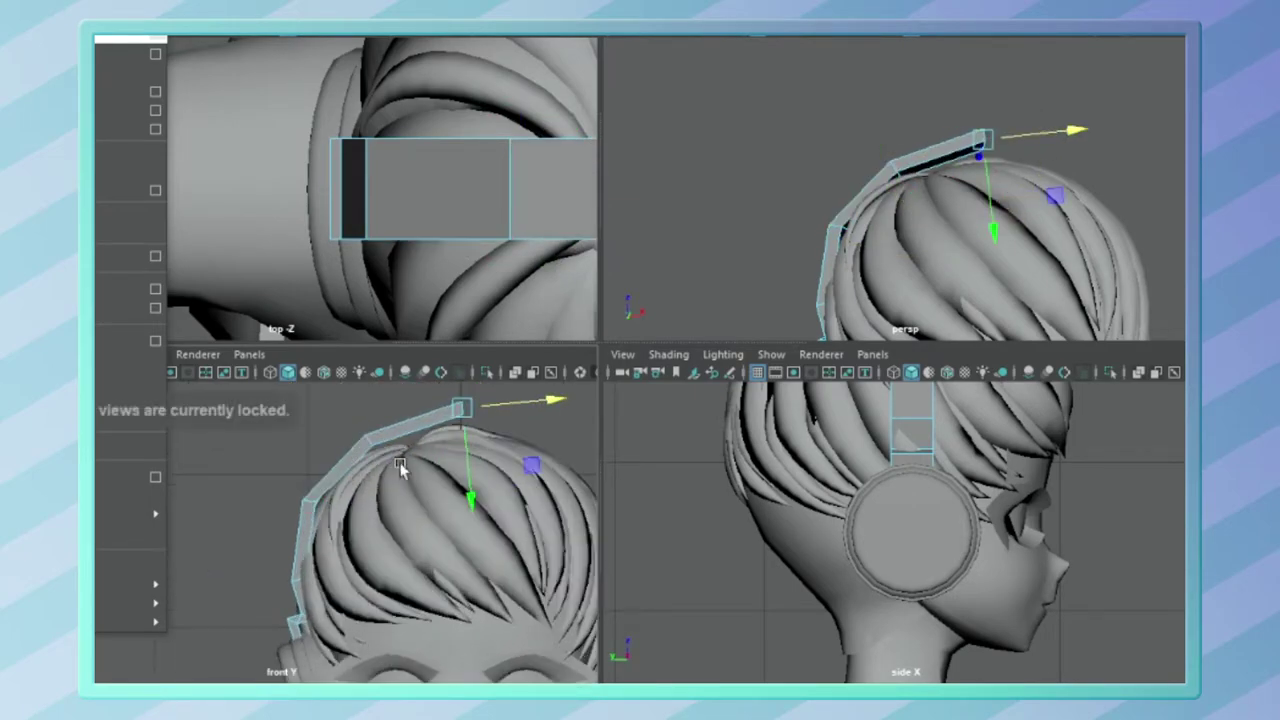
mouse_move(1005, 165)
alt+mouse_down()
mouse_move(903, 90)
mouse_move(800, 200)
alt+mouse_up()
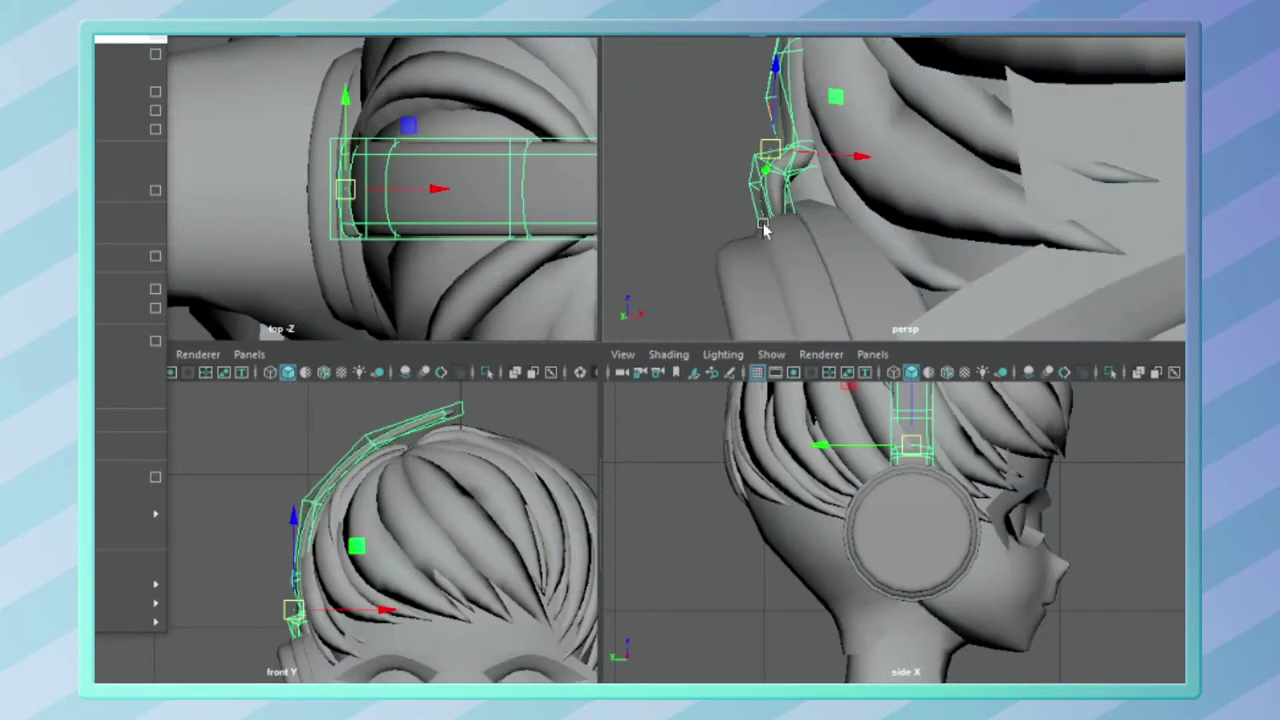
Step: Bevel a headband edge loop with 2 segments at Fraction 0.2, then hide the head meshes
click(730, 248)
key(ctrl+b)
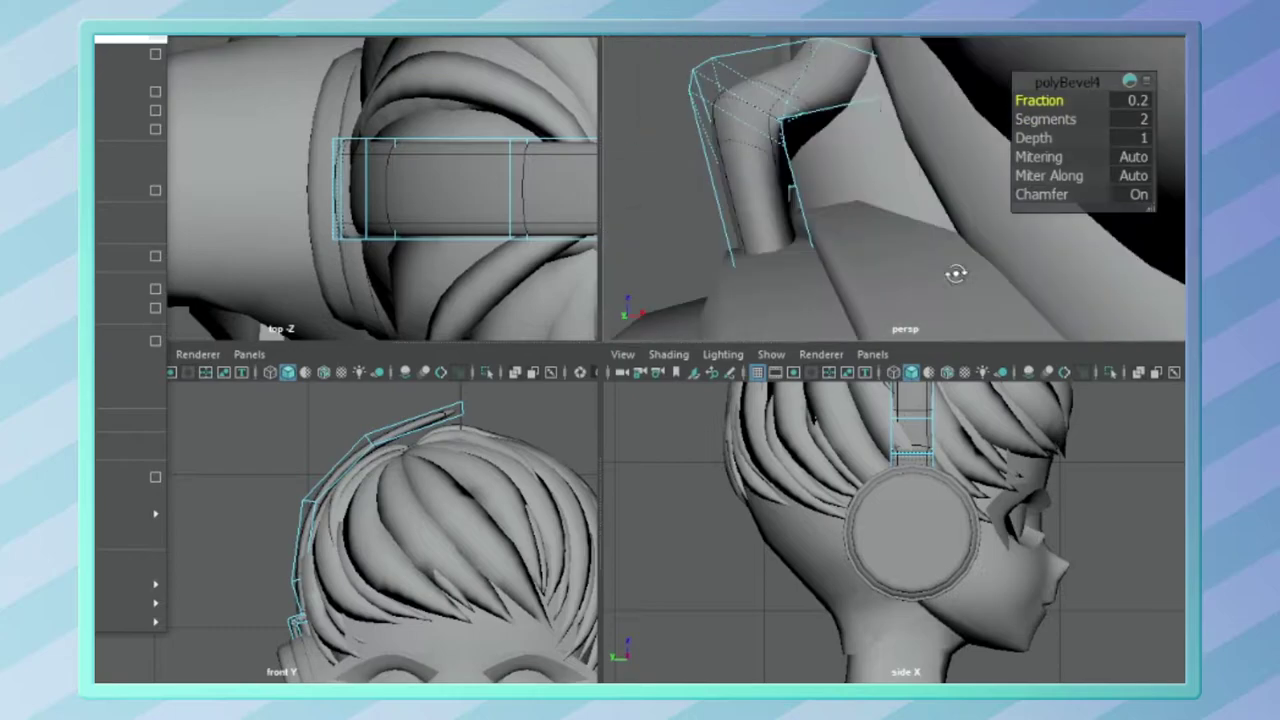
mouse_move(951, 274)
alt+mouse_down()
mouse_move(928, 114)
mouse_move(1003, 113)
alt+mouse_up()
click(1003, 113)
key(ctrl+h)
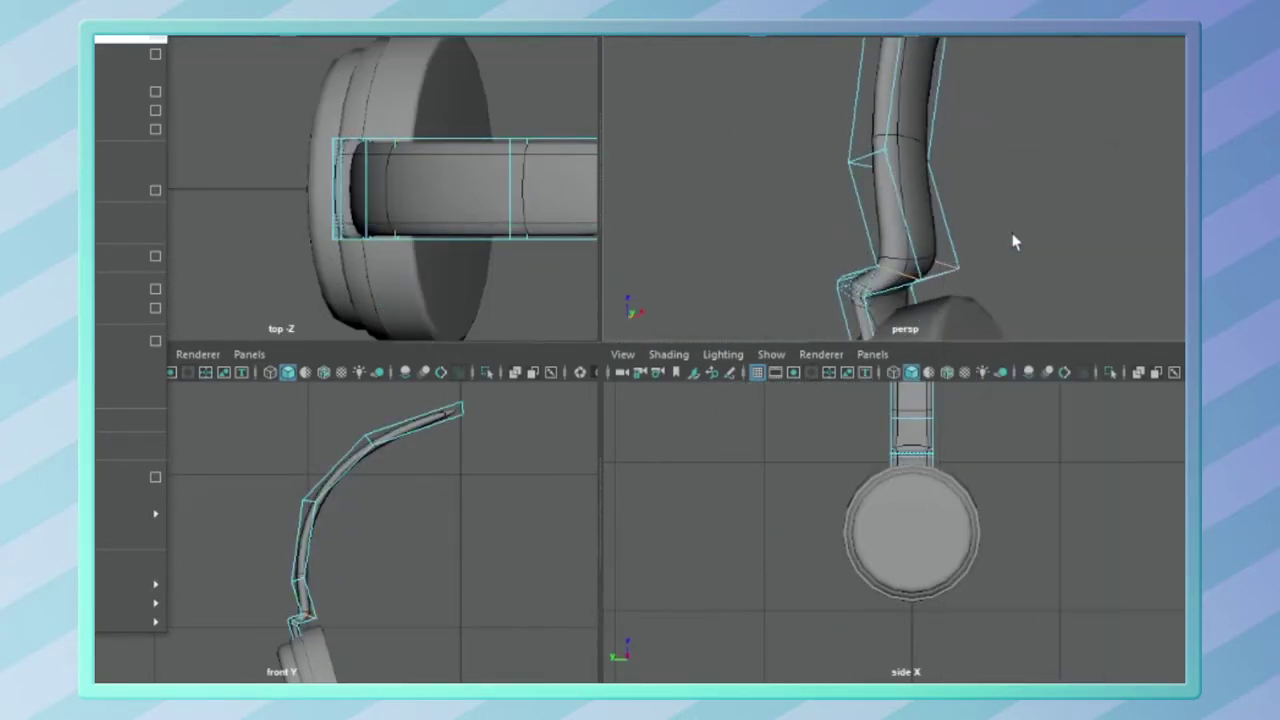
Step: Switch the headband between edge and object selection and toggle the head's visibility to inspect the joint
key(F8)
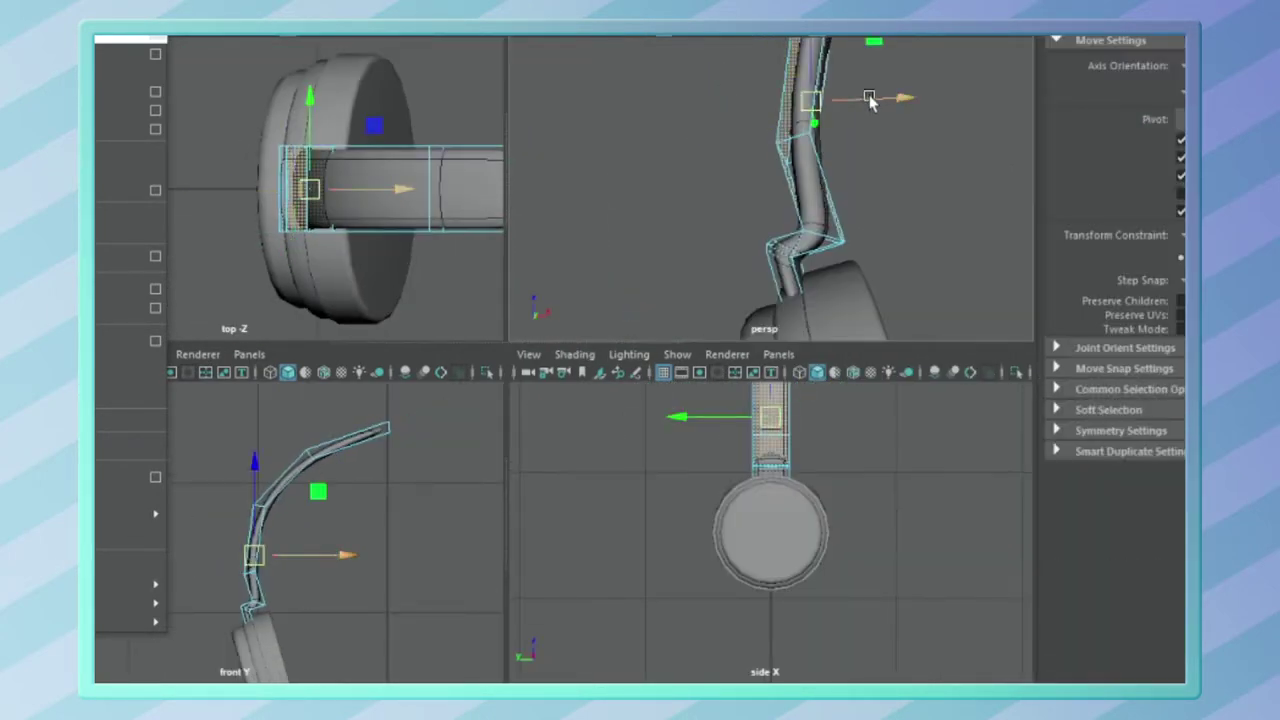
right_click(793, 223)
click(800, 171)
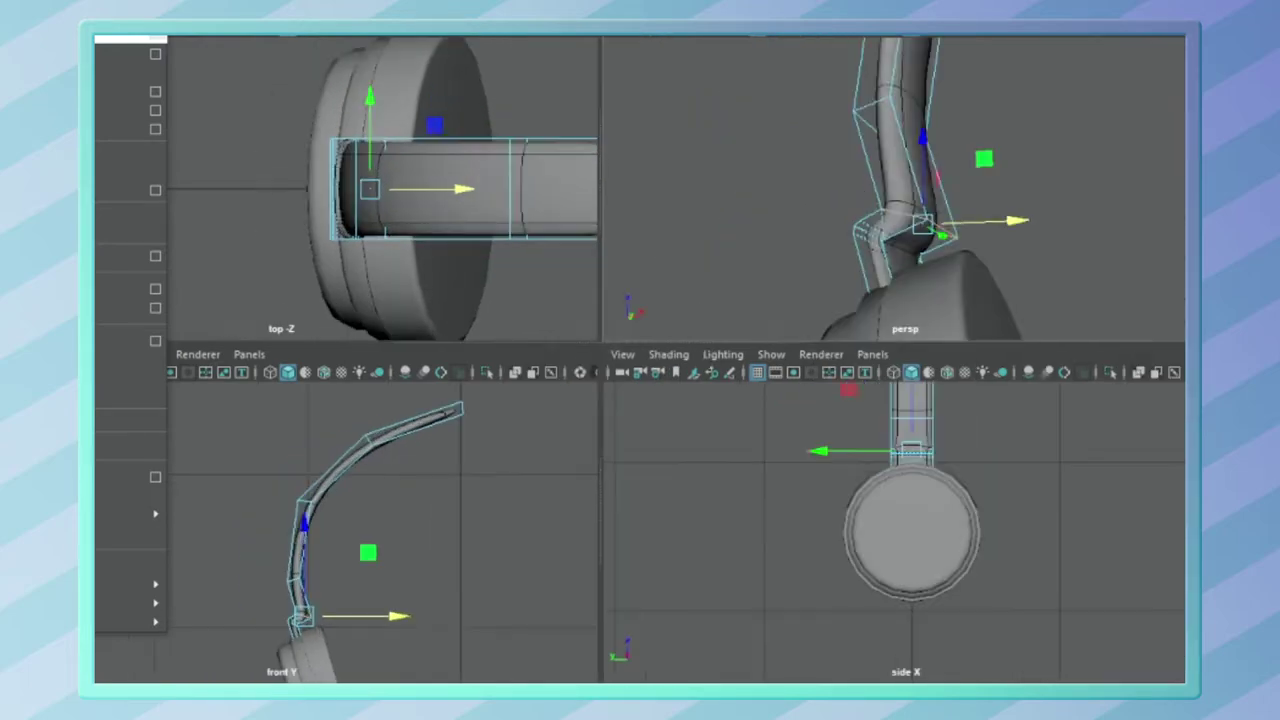
text(0.2)
right_click(914, 229)
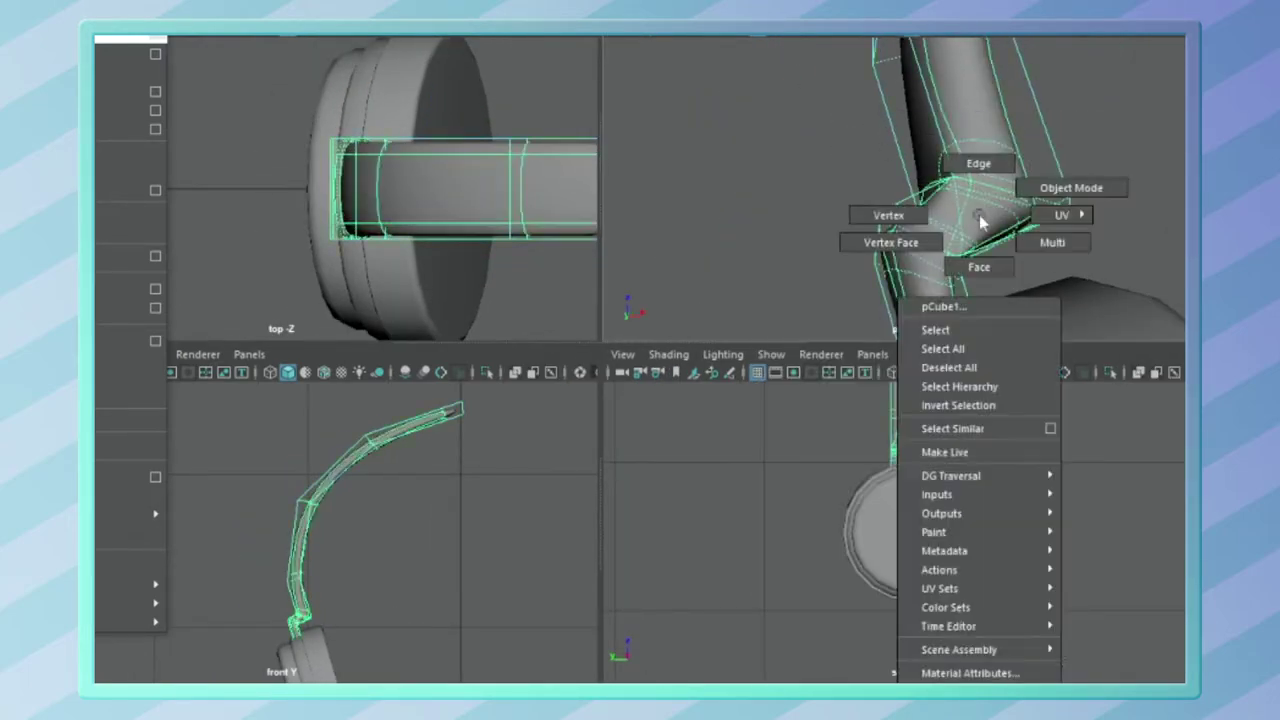
click(1066, 189)
mouse_move(870, 210)
alt+mouse_down()
mouse_move(760, 230)
mouse_move(936, 220)
alt+mouse_up()
key(ctrl+shift+h)
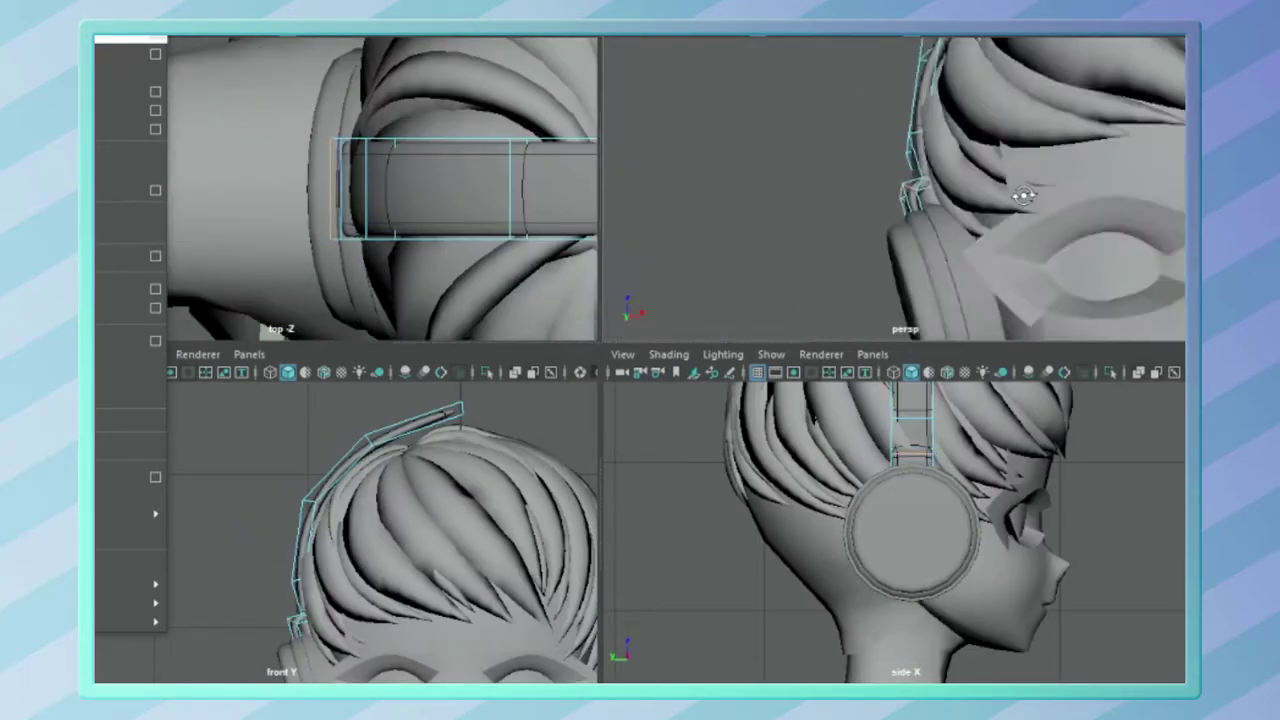
key(ctrl+z)
key(ctrl+a)
key(w)
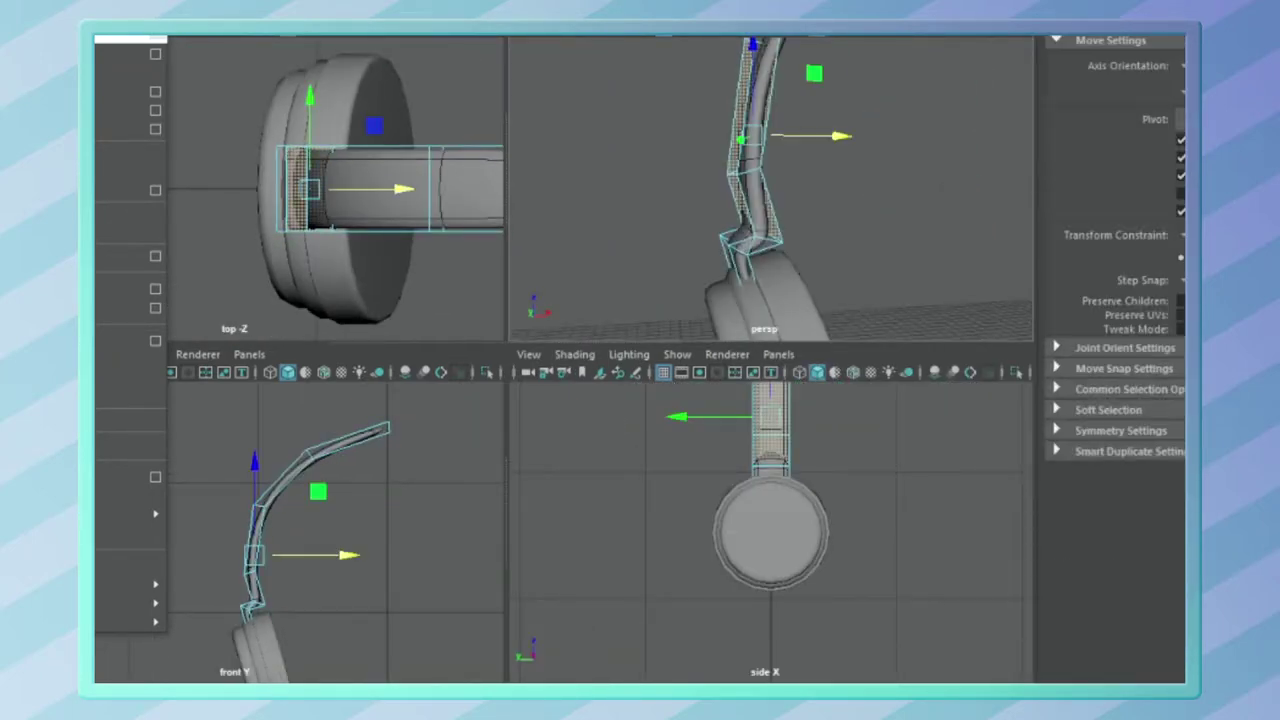
mouse_move(674, 163)
alt+mouse_down()
mouse_move(597, 197)
mouse_move(650, 230)
mouse_move(720, 220)
alt+mouse_up()
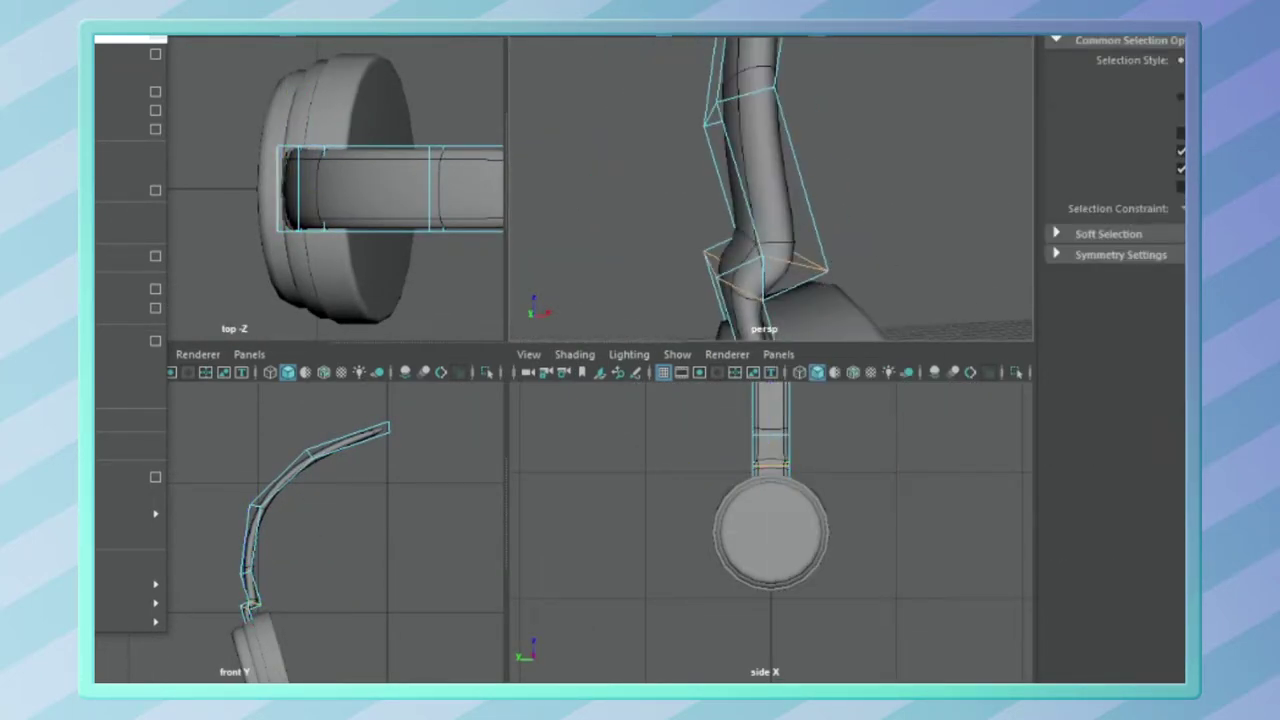
key(ctrl+a)
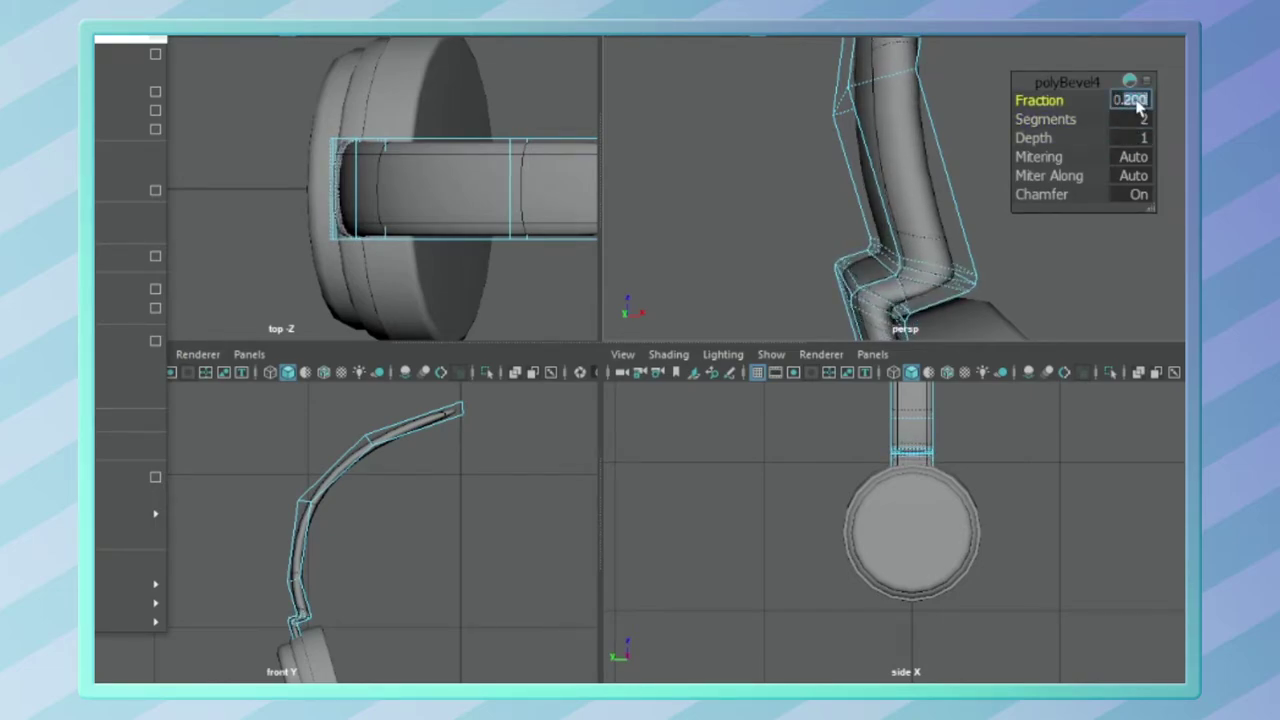
Step: Bevel the headband's joint edges at Fraction 0.5
alt+drag(1137, 105, 807, 245)
mouse_move(887, 105)
alt+mouse_down()
mouse_move(1088, 191)
mouse_move(868, 251)
alt+mouse_up()
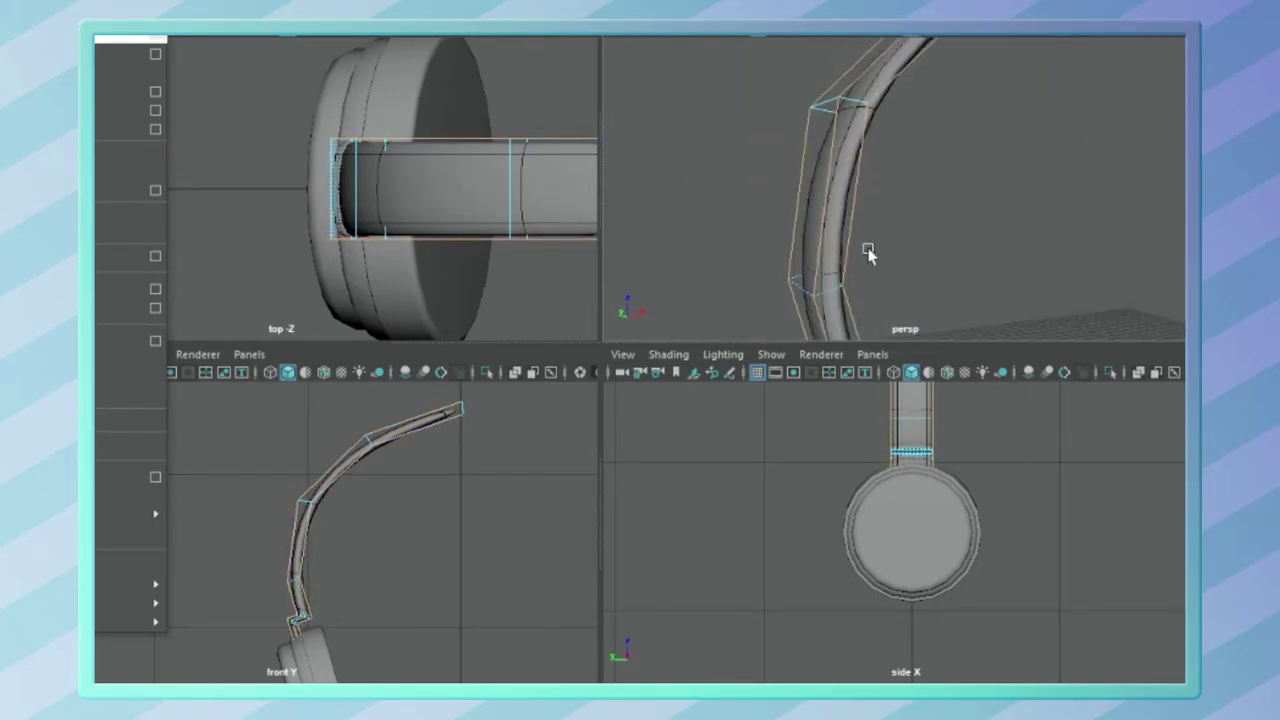
key(ctrl+shift+h)
right_drag(829, 129, 926, 106)
mouse_move(926, 106)
alt+mouse_down()
mouse_move(917, 180)
mouse_move(886, 209)
mouse_move(757, 149)
alt+mouse_up()
key(ctrl+b)
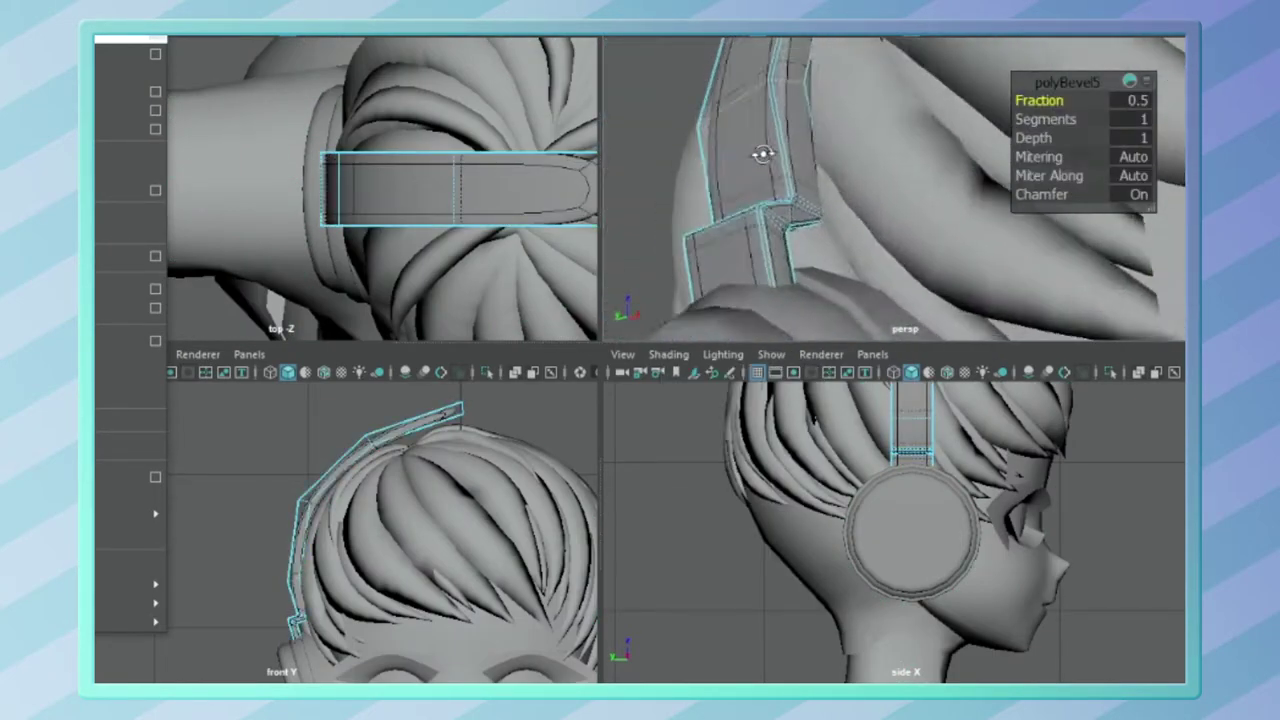
middle_drag(757, 149, 712, 195)
alt+drag(712, 195, 777, 166)
scroll(777, 166, down, 5)
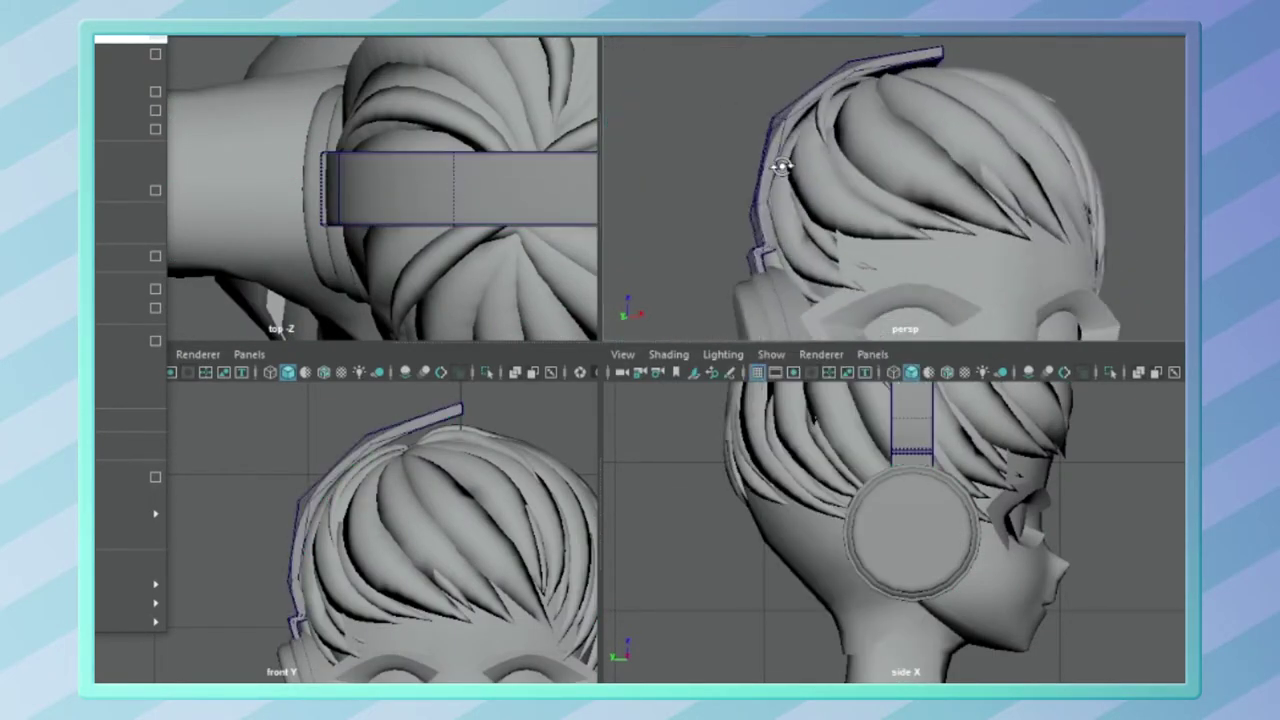
Step: Select and tweak the vertices at the headband's ends
drag(900, 128, 868, 155)
drag(275, 605, 361, 483)
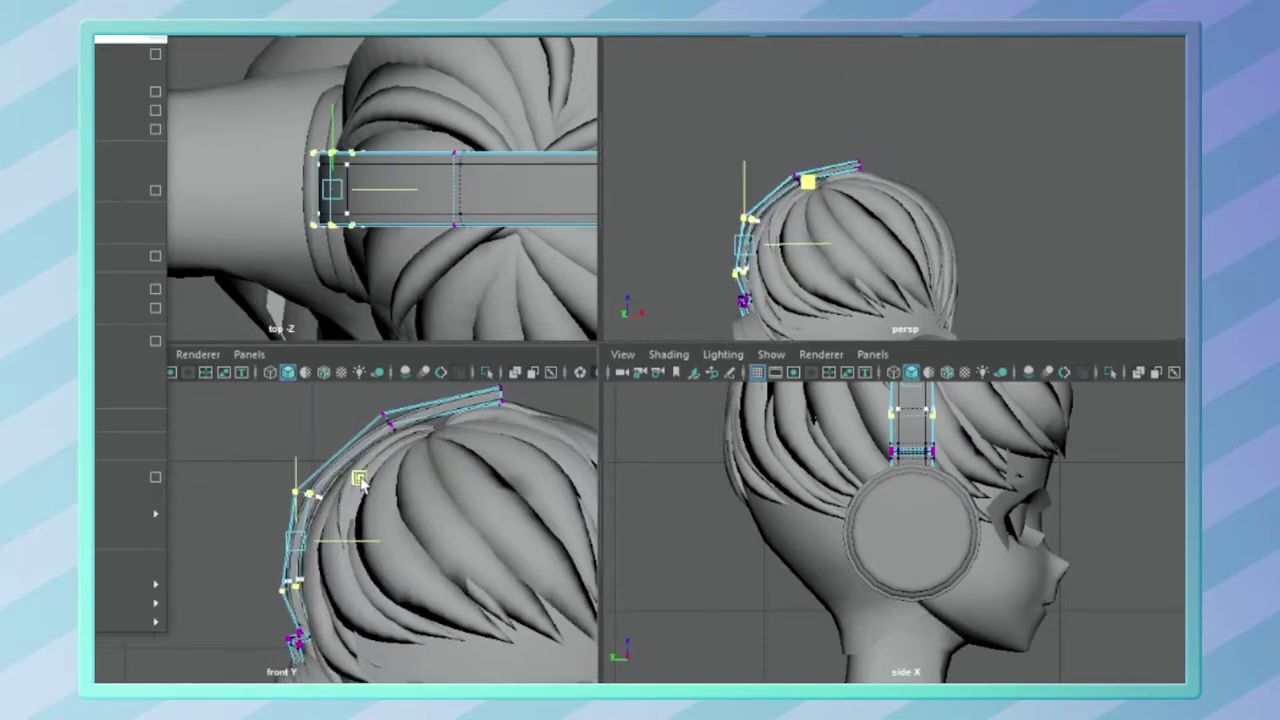
click(500, 395)
alt+middle_drag(440, 495, 365, 515)
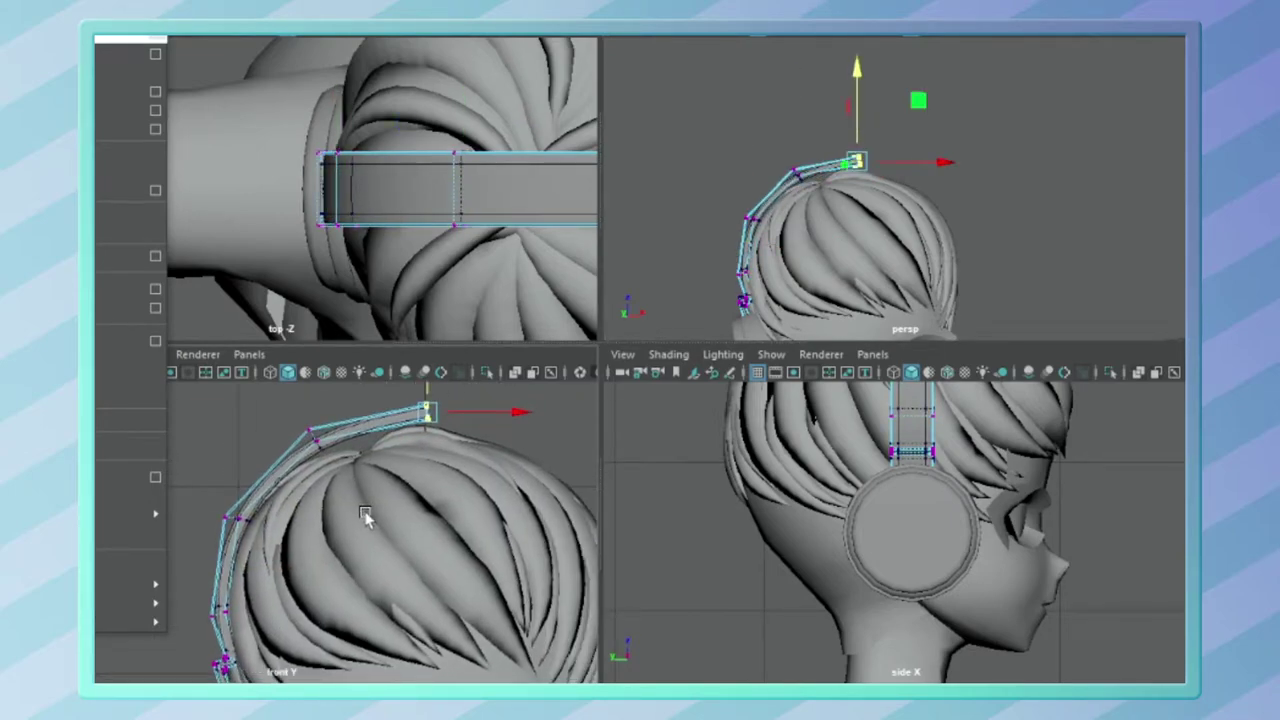
Step: Insert a new edge loop across the headband's upper section
click(962, 90)
alt+drag(914, 149, 789, 177)
right_drag(771, 166, 778, 128)
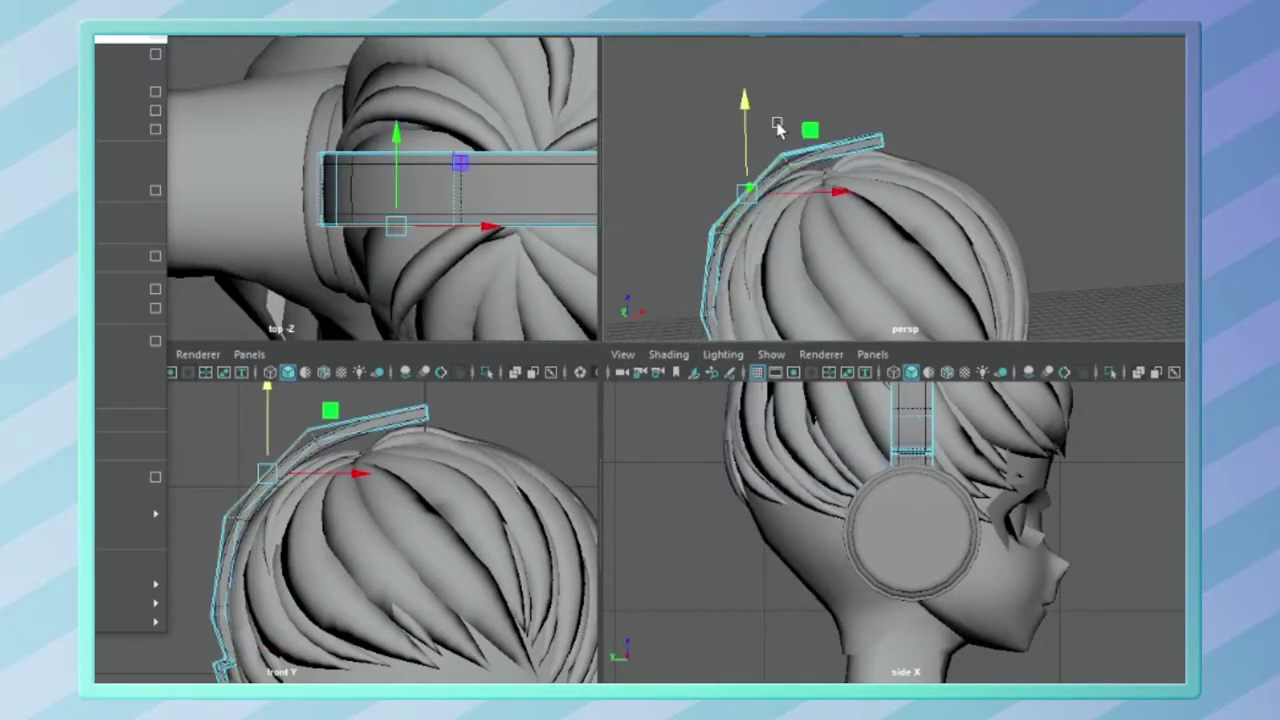
alt+drag(778, 128, 866, 187)
Step: Select the headband's top edge loop and extrude it toward the centre of the head
scroll(866, 187, down, 3)
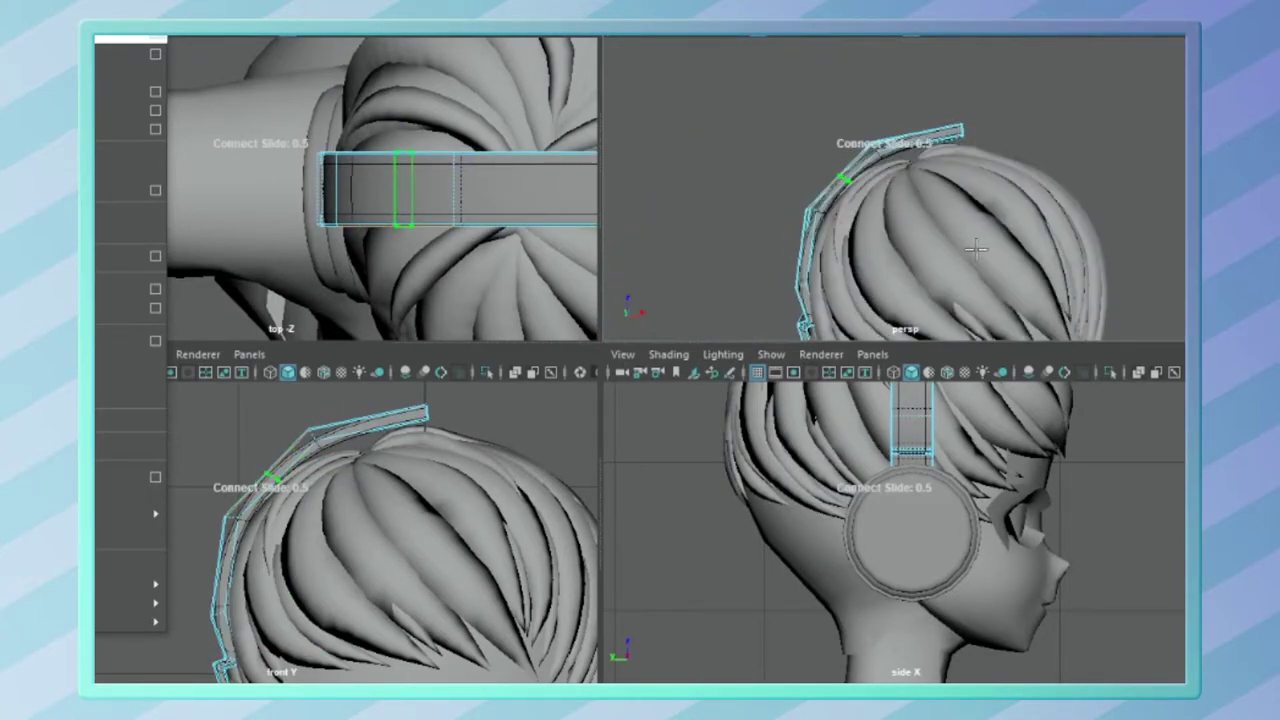
alt+drag(835, 100, 1166, 86)
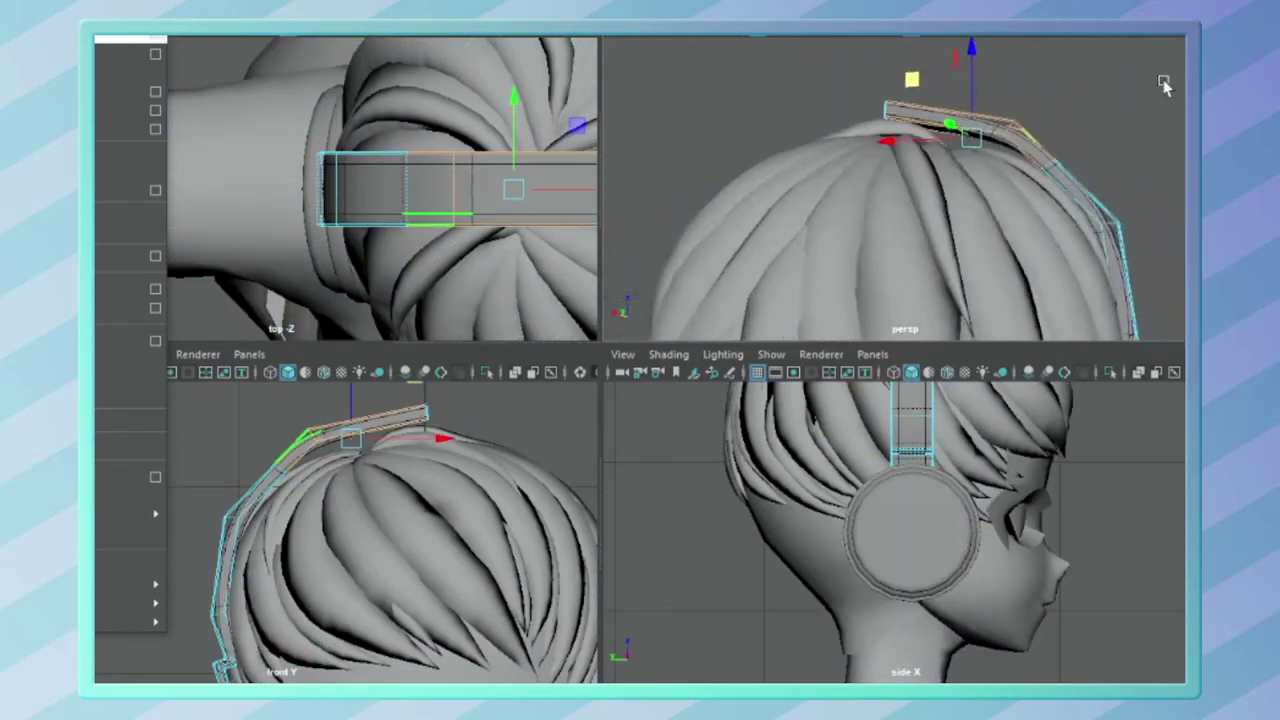
double_click(914, 129)
mouse_move(914, 129)
alt+mouse_down()
mouse_move(848, 133)
mouse_move(800, 186)
alt+mouse_up()
key(ctrl+e)
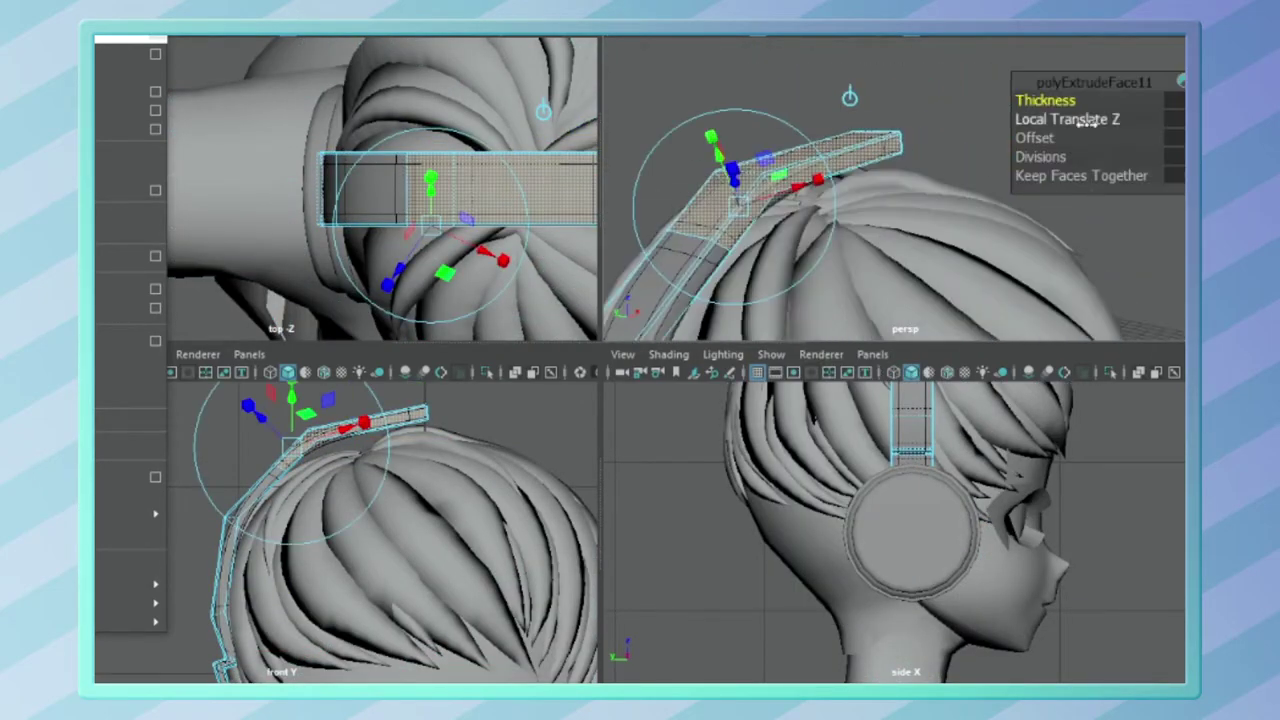
alt+drag(930, 106, 1045, 101)
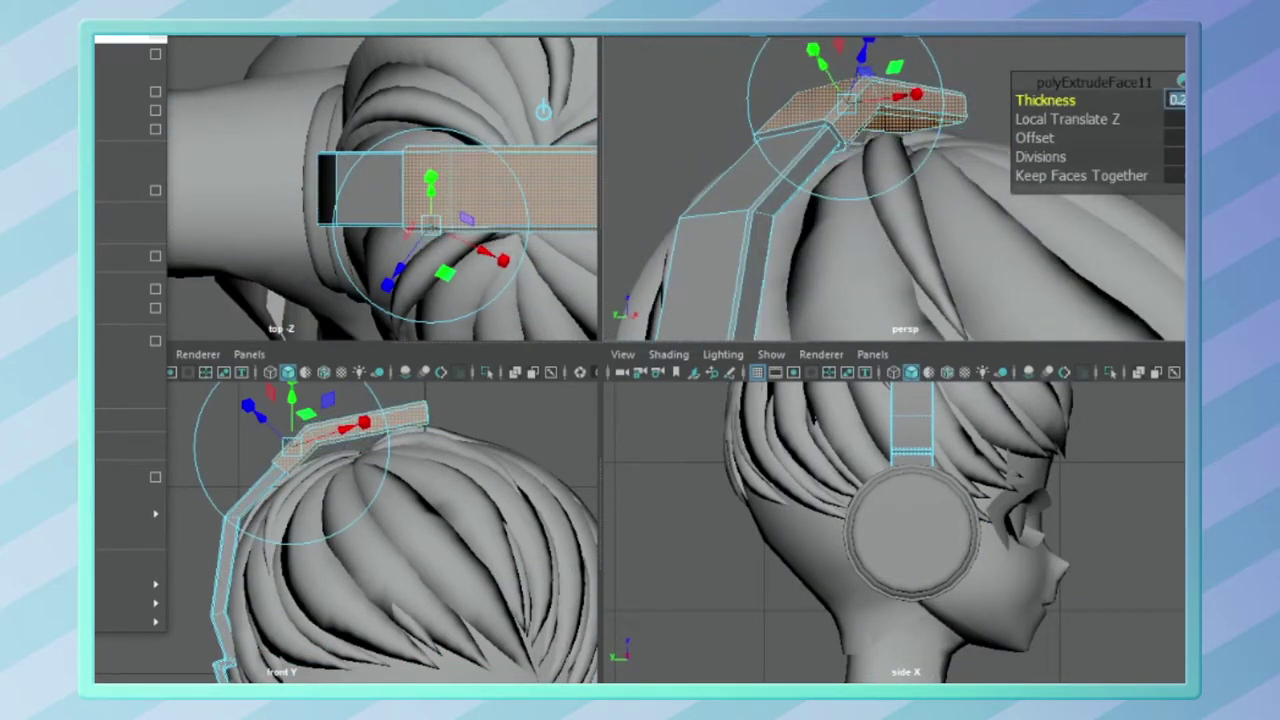
mouse_move(816, 110)
alt+mouse_down()
mouse_move(771, 186)
mouse_move(871, 191)
mouse_move(737, 200)
mouse_move(840, 115)
alt+mouse_up()
Step: Try a bevel on the headband edges, undo it, and restore shaded display
key(ctrl+b)
key(w)
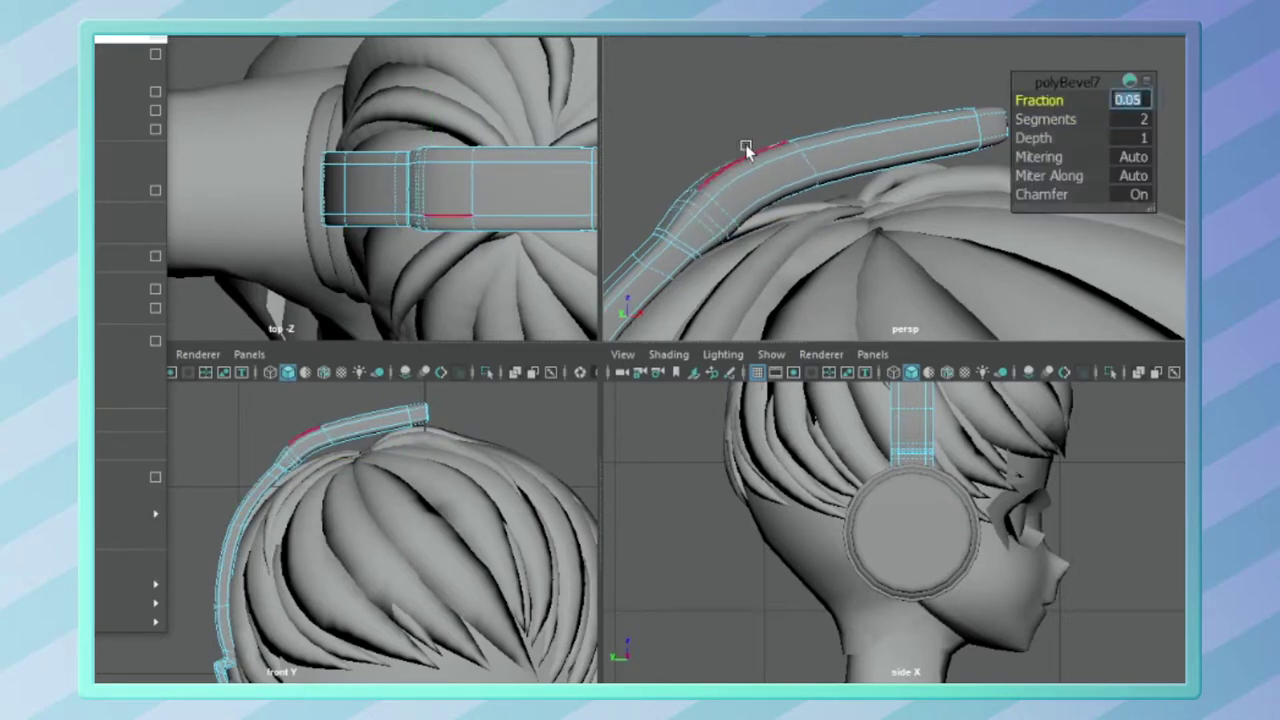
key(ctrl+z)
alt+drag(723, 180, 770, 148)
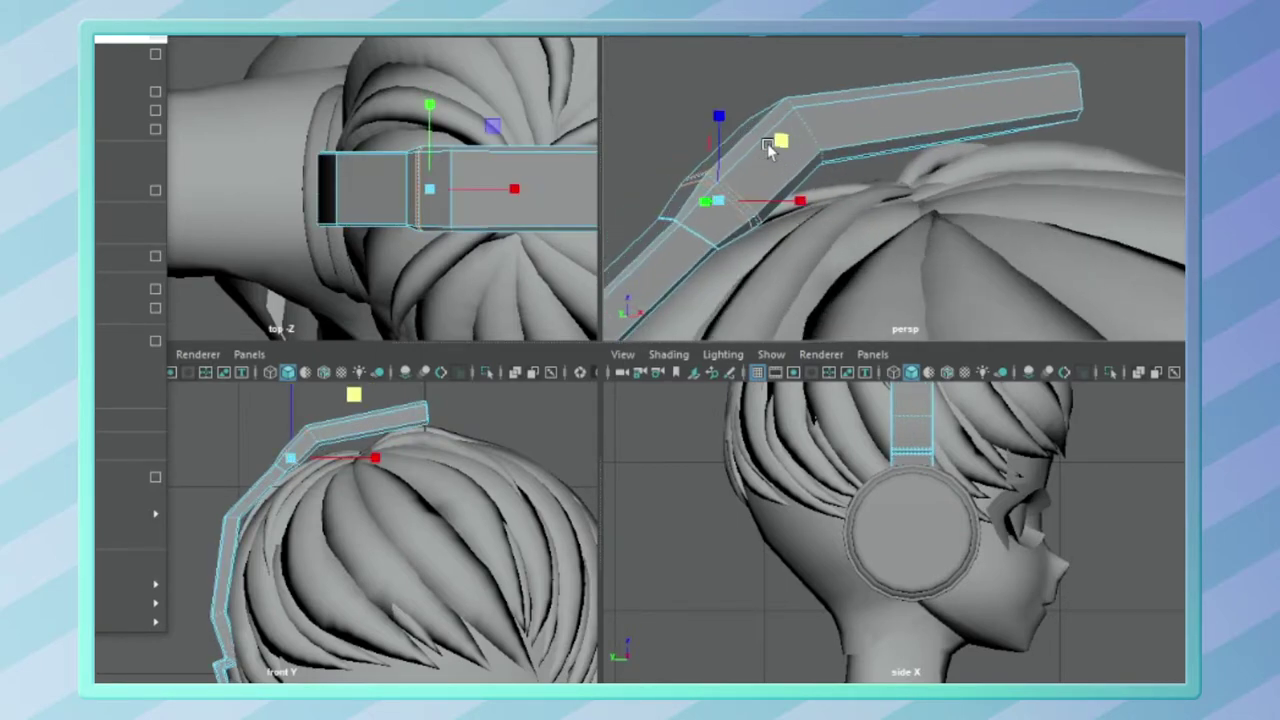
key(5)
alt+drag(926, 133, 757, 194)
Step: Rotate the headband's end vertices to reshape the upper joint, then reselect the headband
click(808, 168)
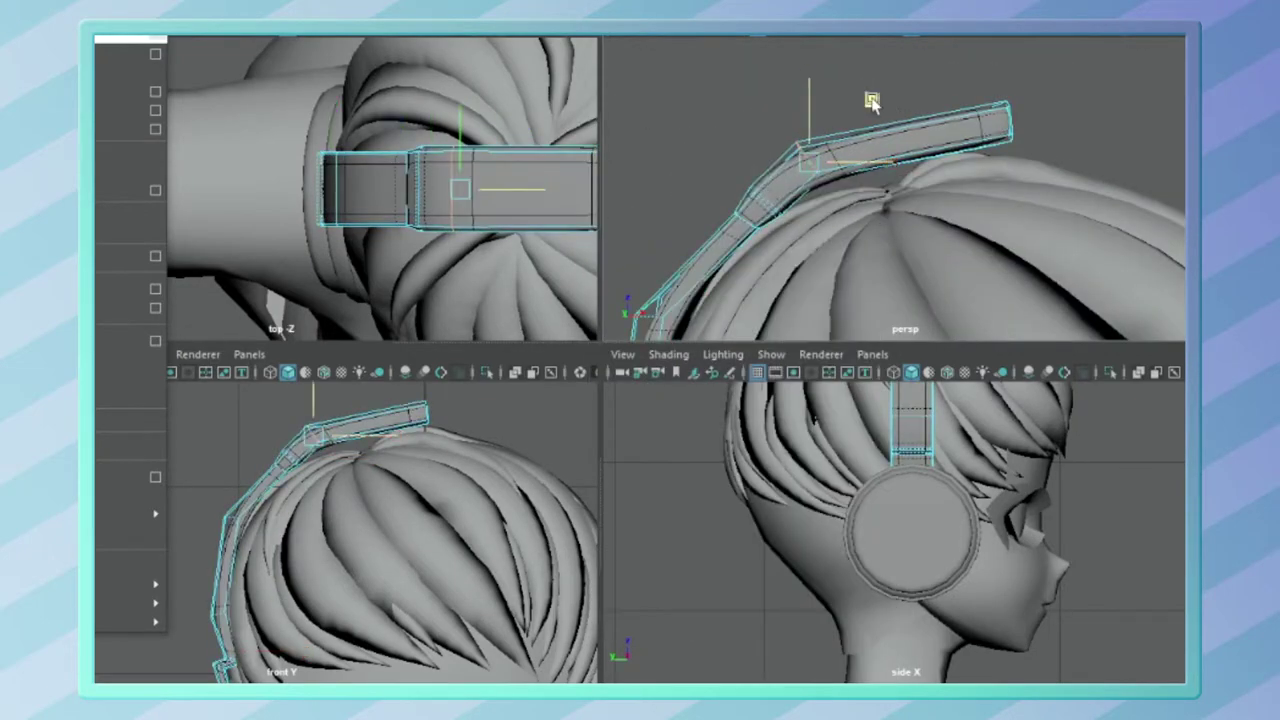
drag(320, 395, 390, 460)
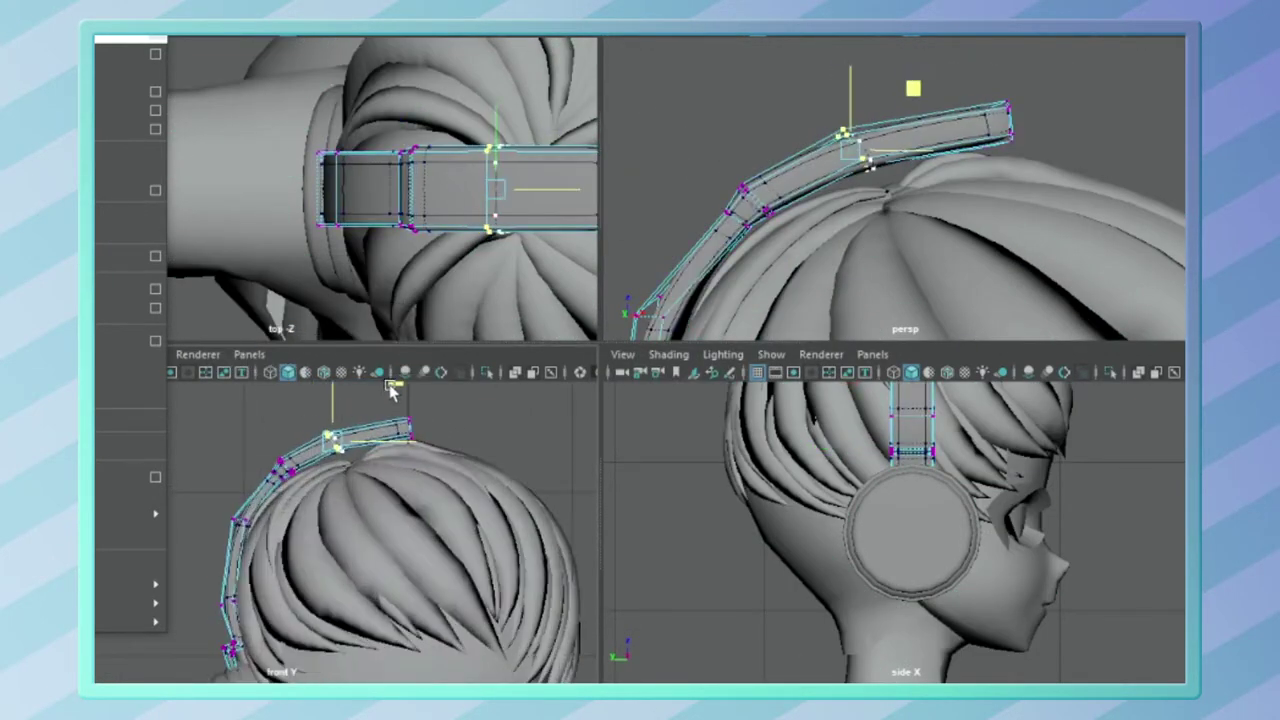
key(w)
scroll(508, 498, up, 2)
key(e)
click(374, 471)
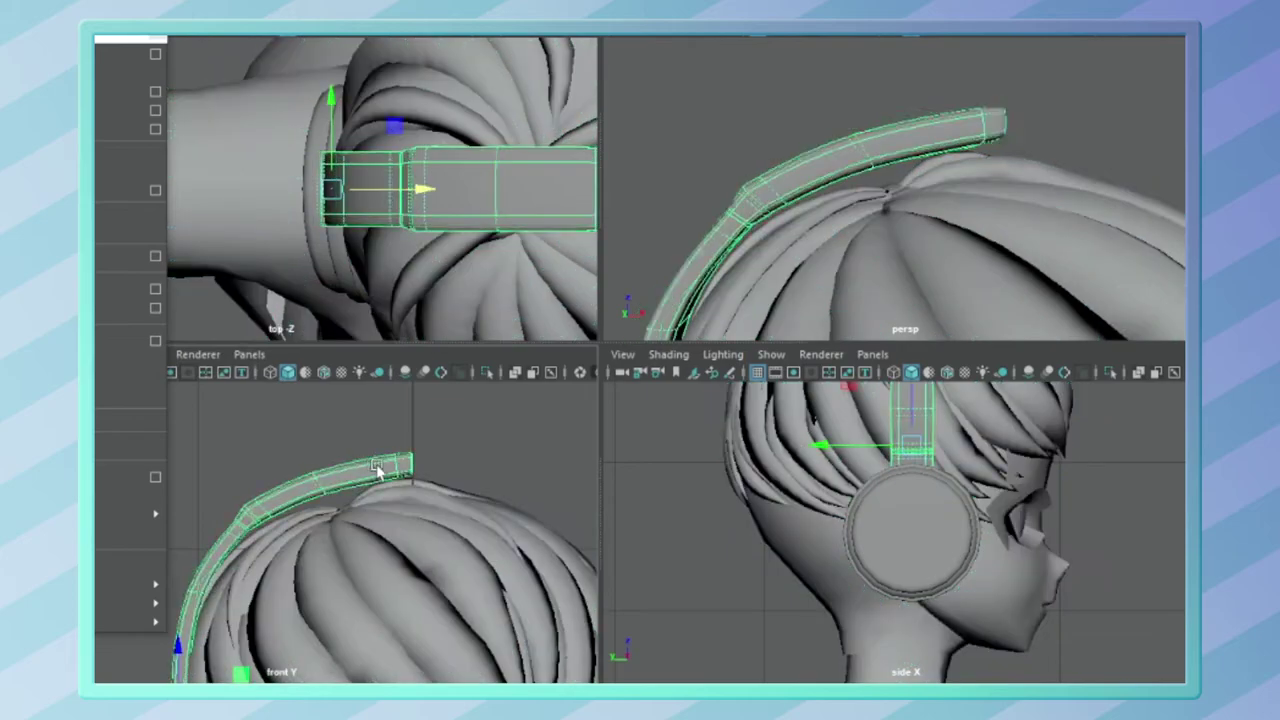
click(530, 412)
scroll(530, 412, down, 2)
scroll(530, 412, down, 3)
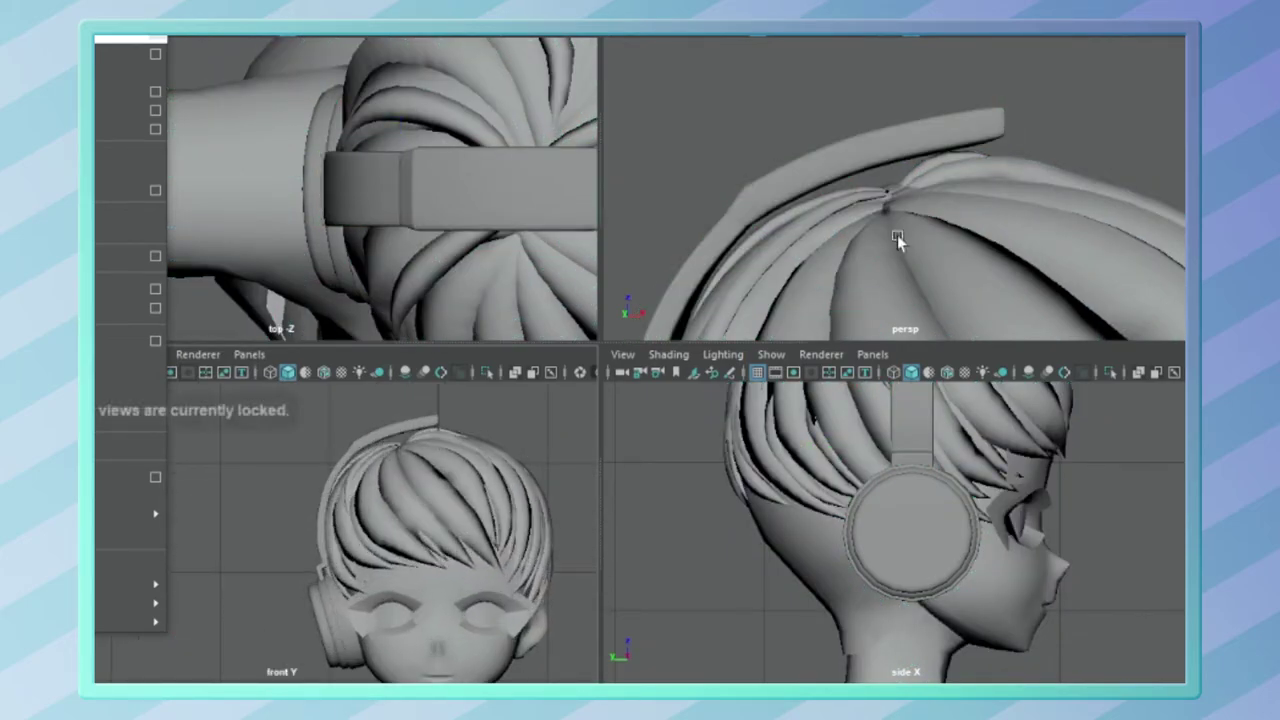
scroll(963, 212, down, 4)
click(940, 173)
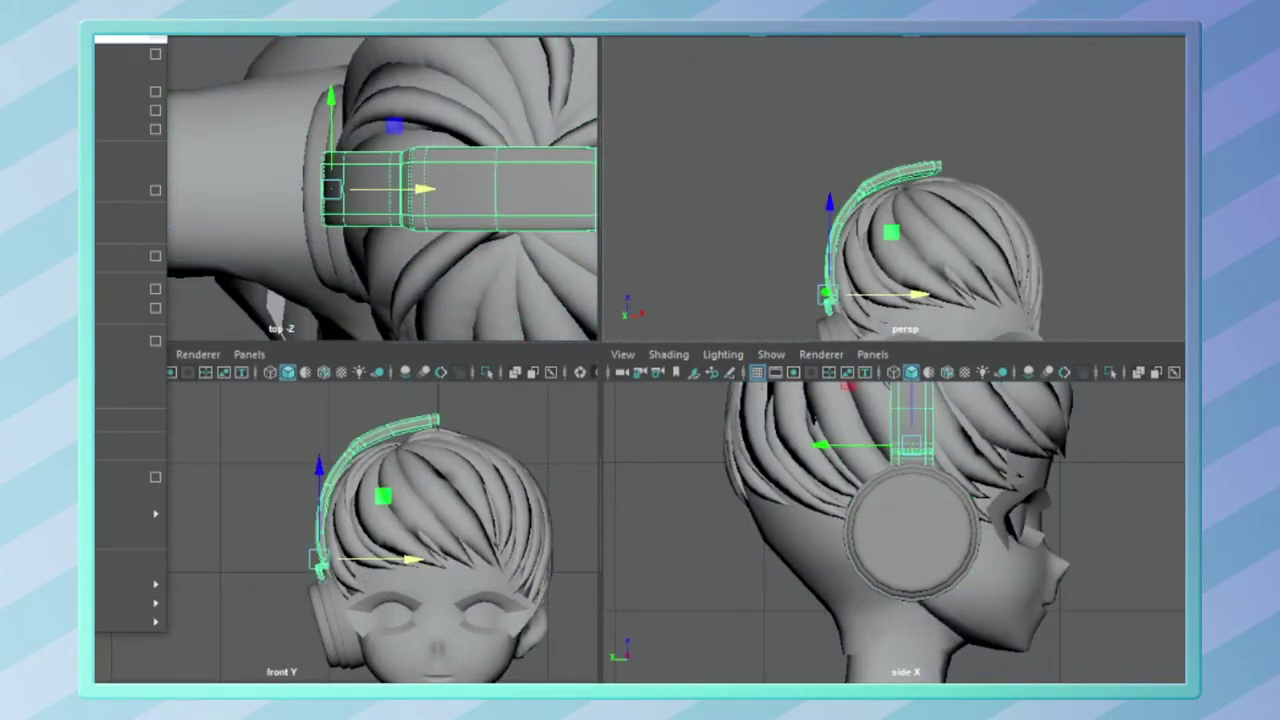
Step: Select the headband's faces and an edge loop, then mirror it and smooth with Divisions 1
scroll(800, 180, up, 3)
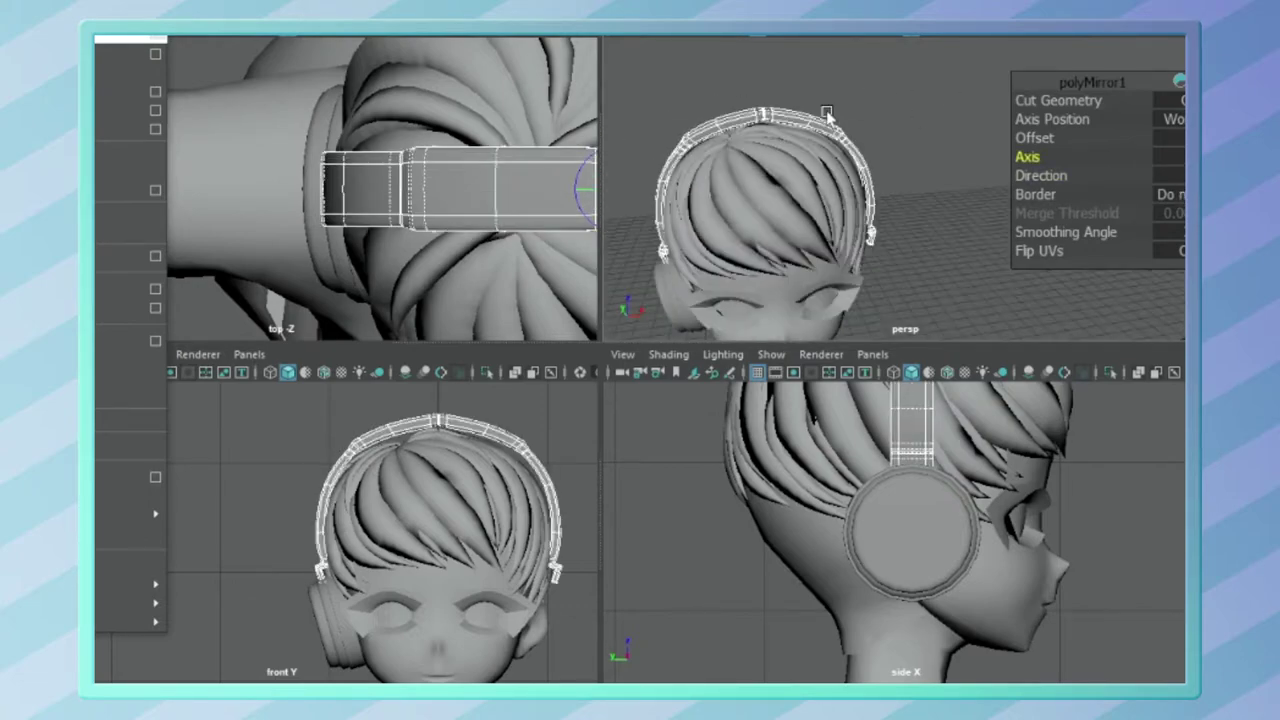
scroll(800, 177, up, 3)
click(800, 177)
right_drag(763, 131, 806, 221)
alt+drag(806, 221, 949, 106)
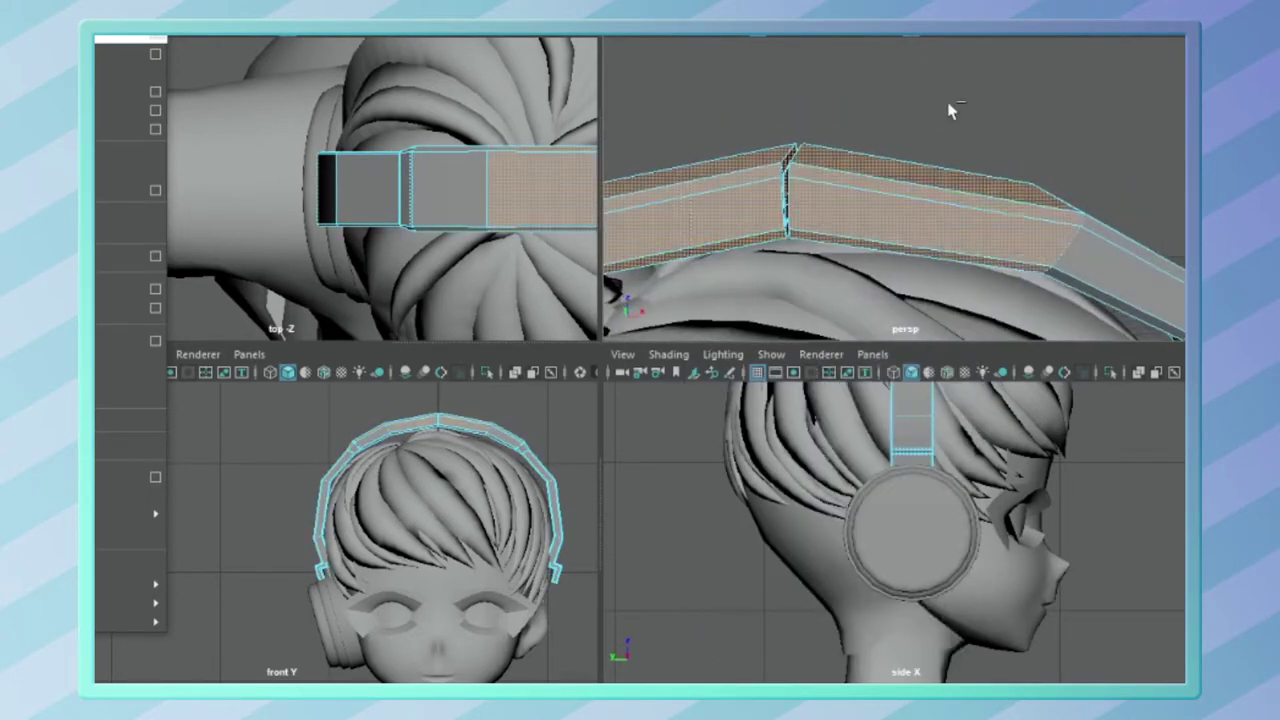
right_drag(771, 214, 771, 150)
alt+drag(771, 150, 837, 214)
double_click(797, 180)
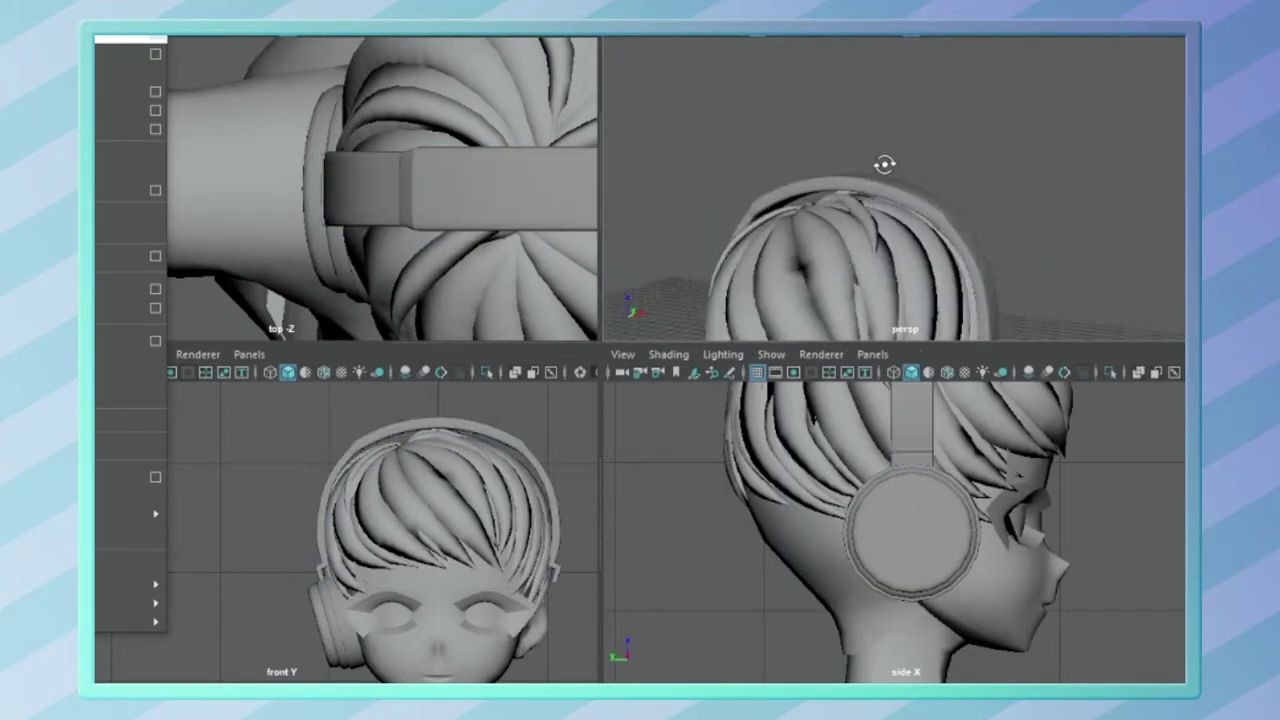
click(885, 164)
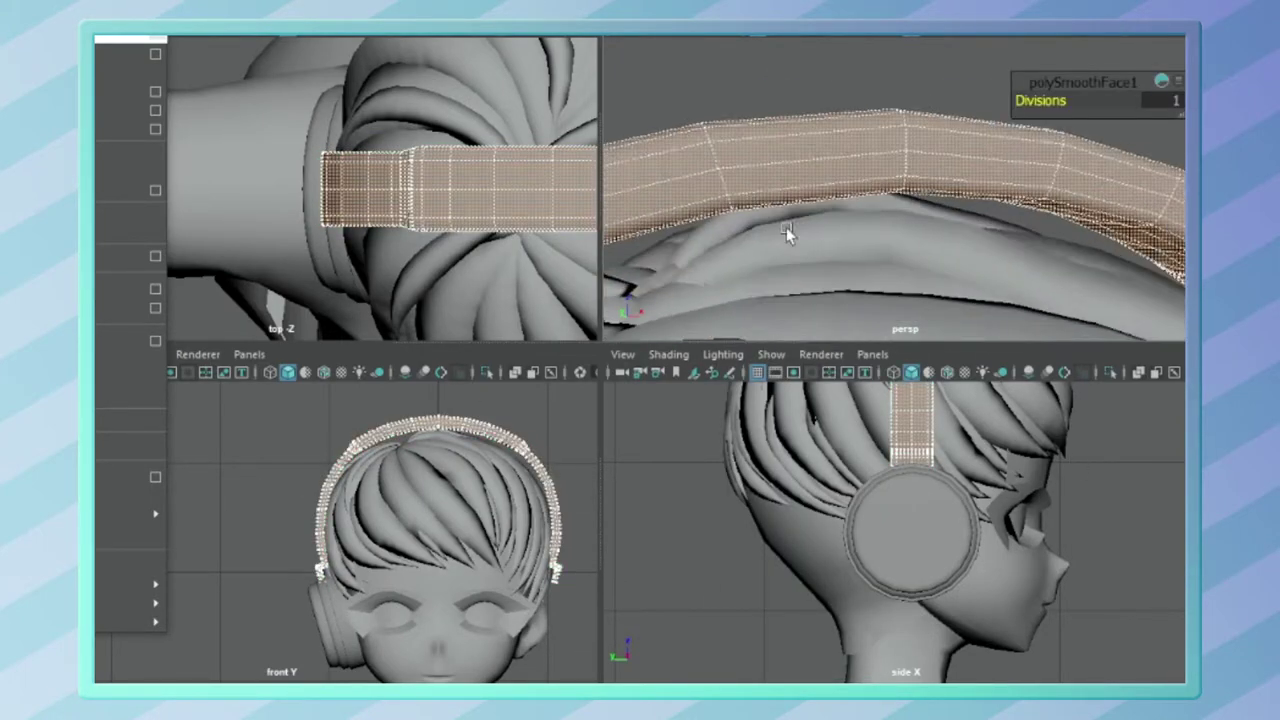
right_drag(831, 140, 926, 111)
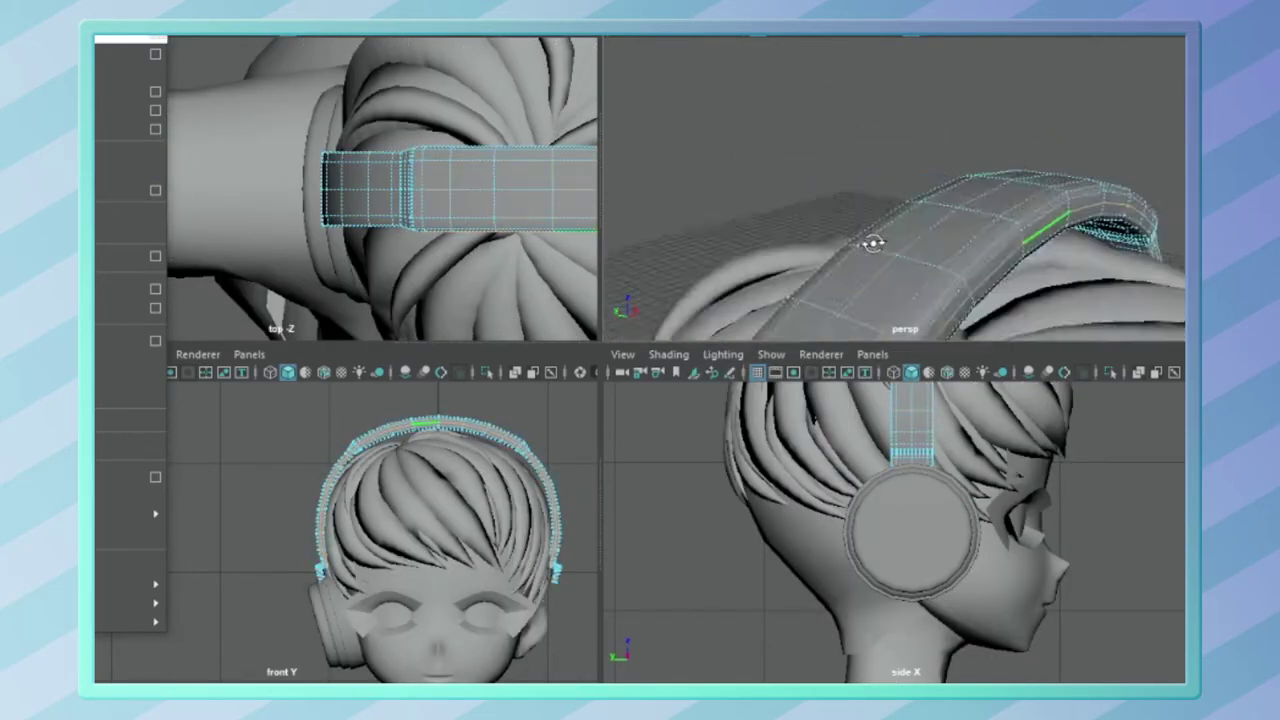
Step: Orbit around the headband to inspect its arc and end from several side angles
scroll(1125, 193, up, 3)
alt+drag(923, 80, 918, 178)
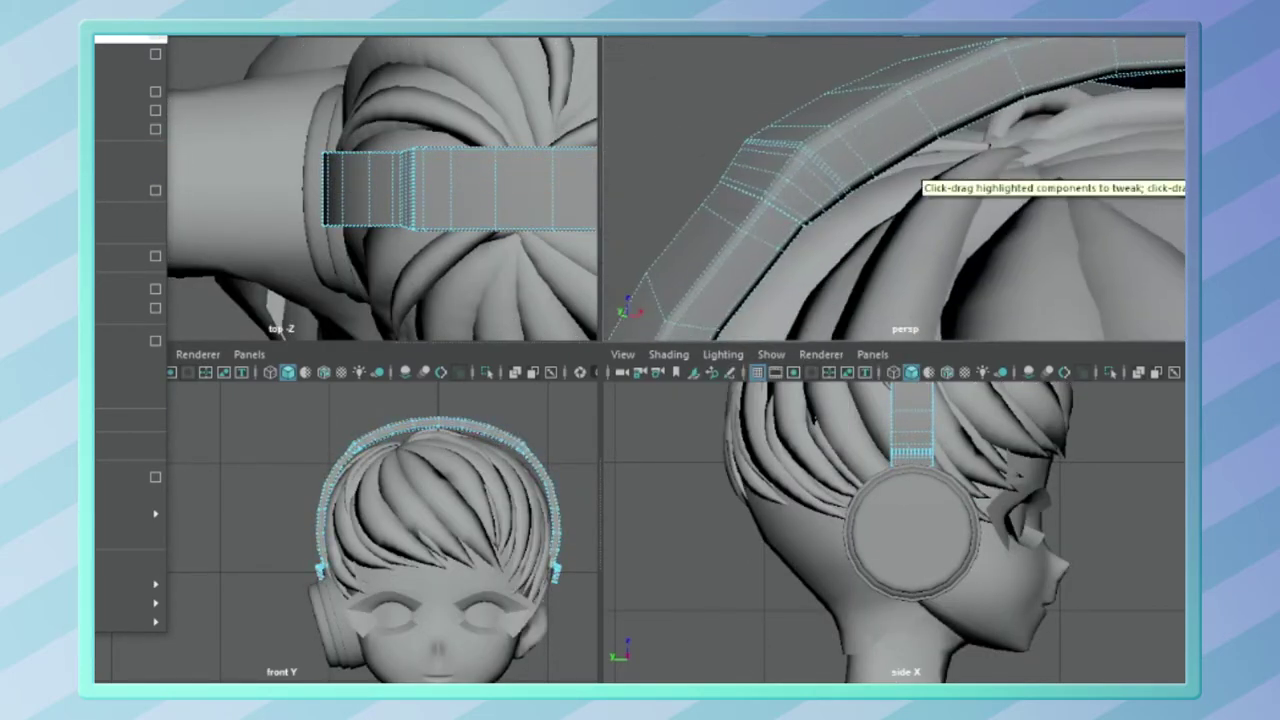
alt+drag(805, 213, 977, 103)
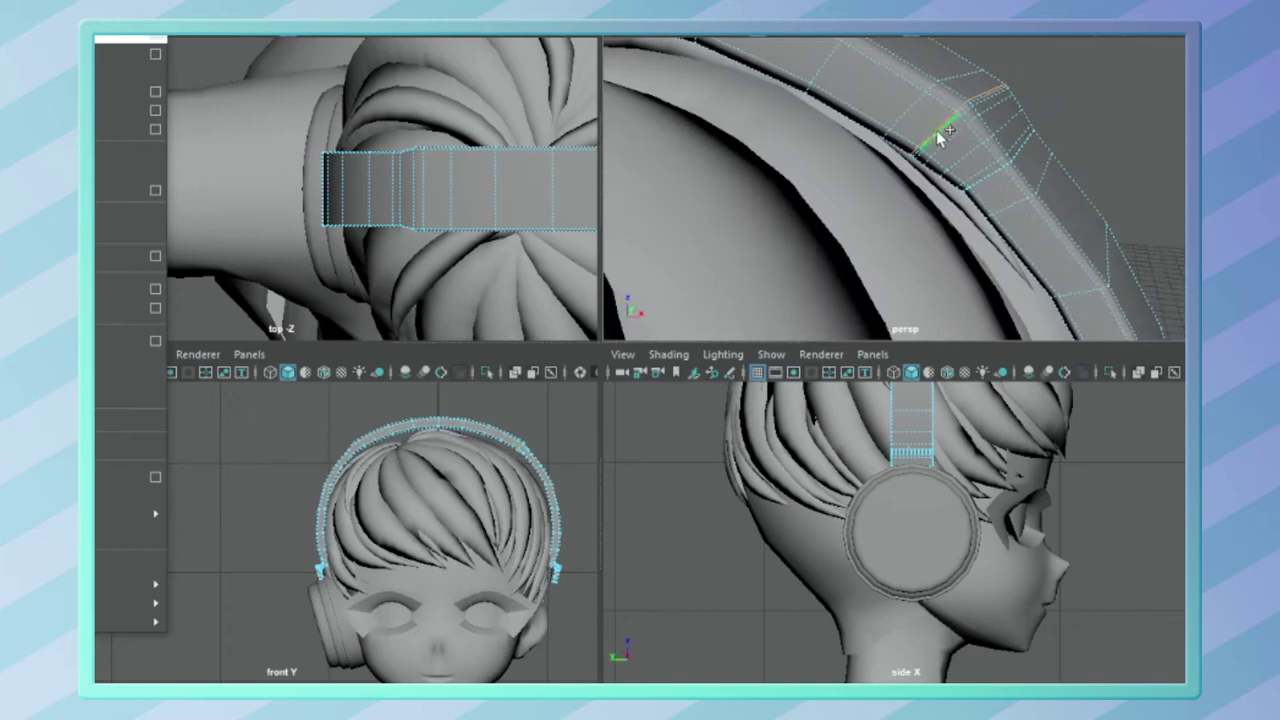
alt+right_drag(966, 172, 1036, 92)
mouse_move(1037, 118)
alt+mouse_down()
mouse_move(971, 137)
mouse_move(993, 188)
alt+mouse_up()
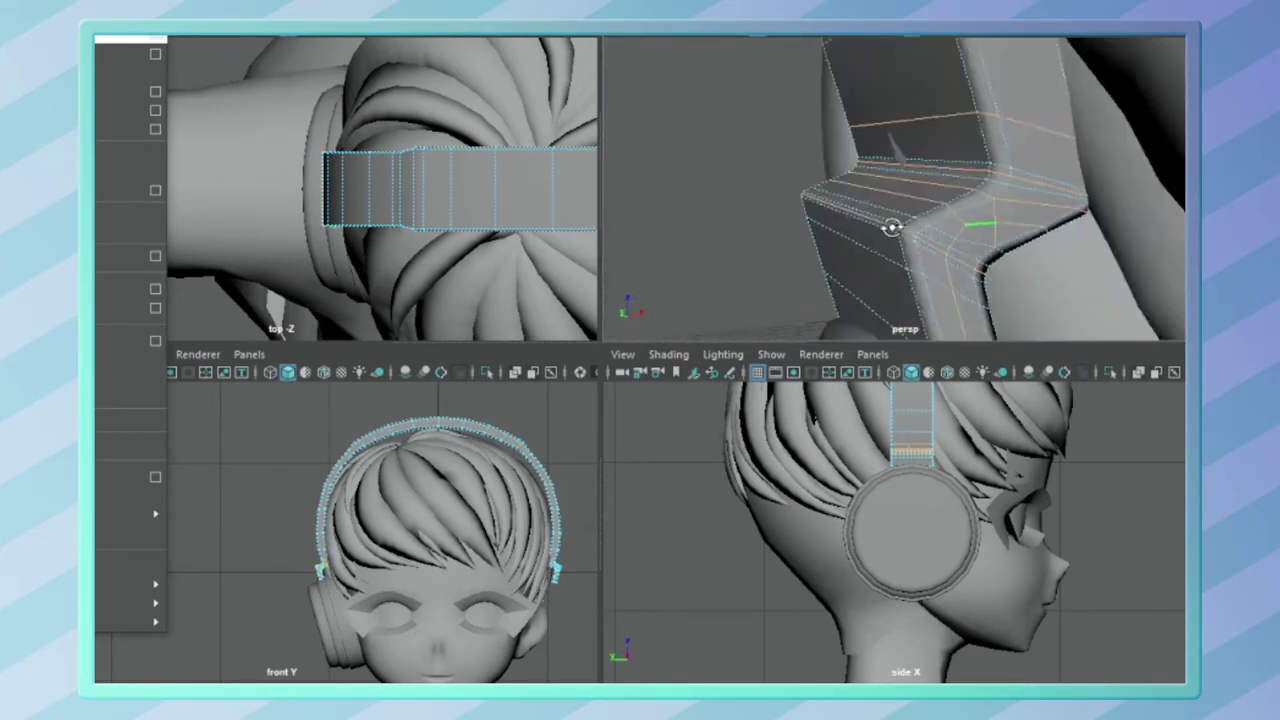
mouse_move(892, 227)
alt+mouse_down()
mouse_move(871, 229)
mouse_move(848, 188)
mouse_move(864, 192)
alt+mouse_up()
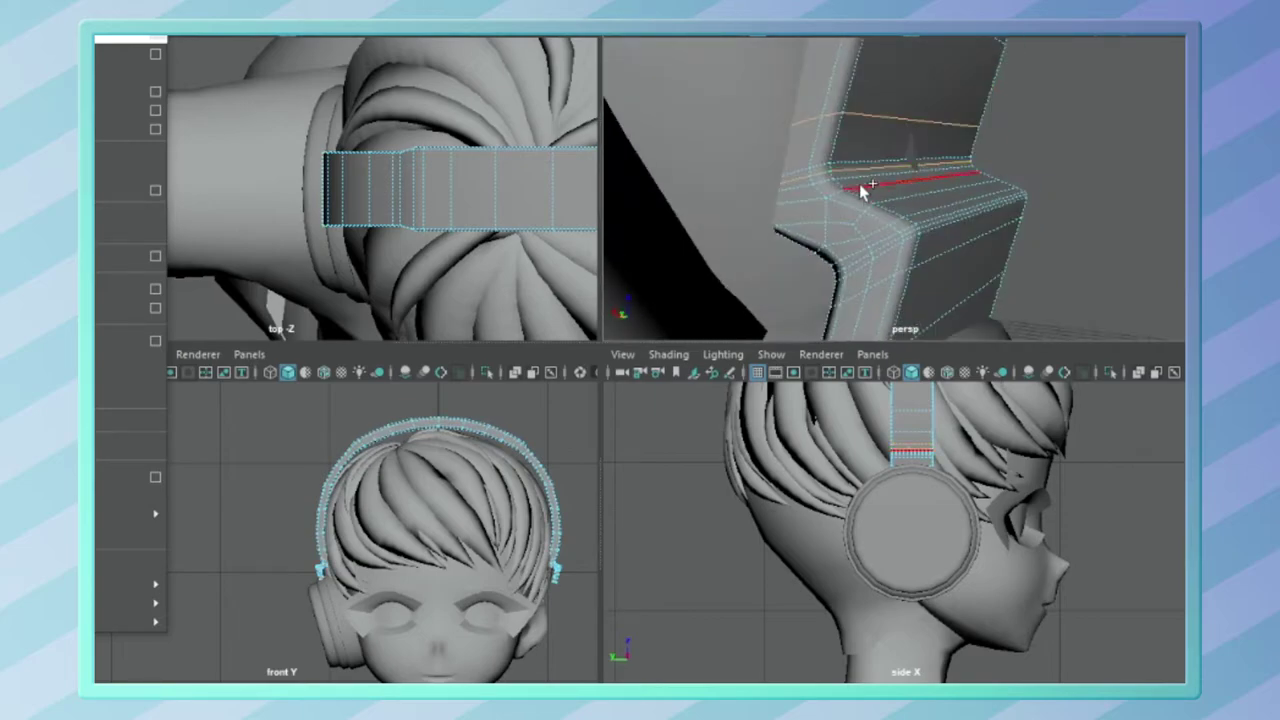
mouse_move(943, 228)
alt+mouse_down()
mouse_move(1028, 257)
mouse_move(1065, 153)
alt+mouse_up()
Step: Select the head mesh and some headband vertices to check the band's fit around the head
click(1065, 153)
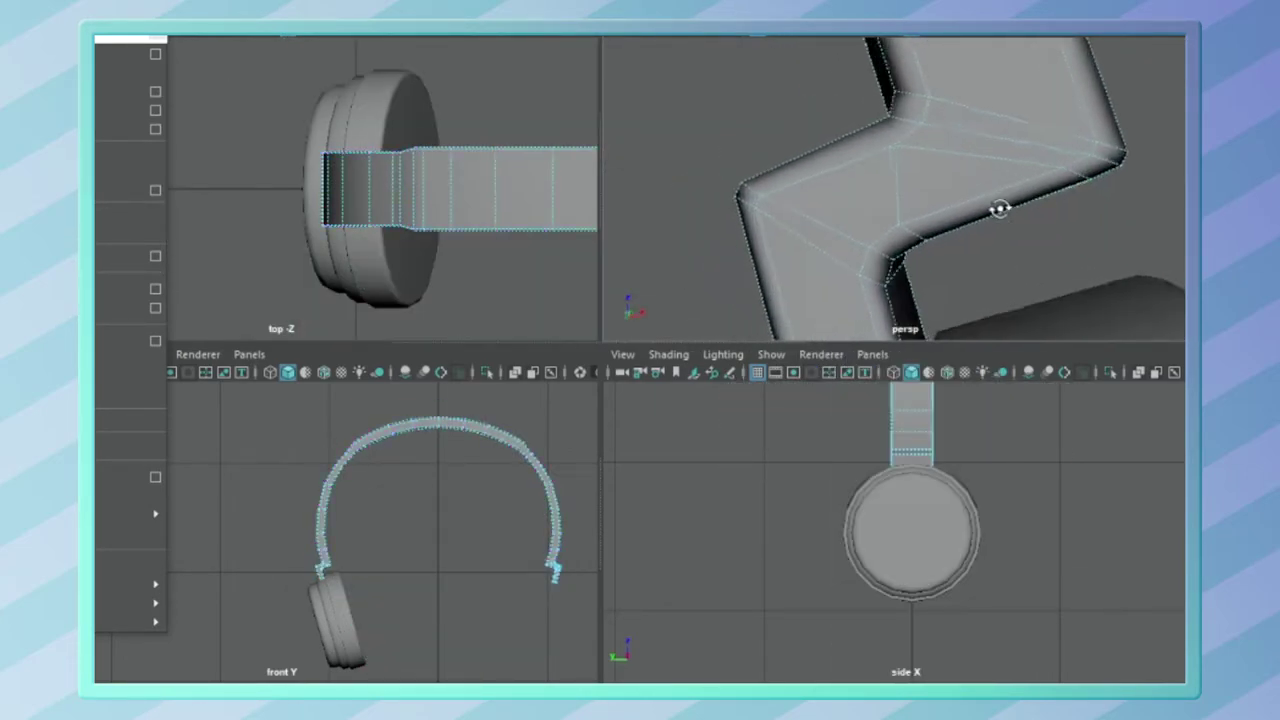
alt+drag(850, 122, 896, 177)
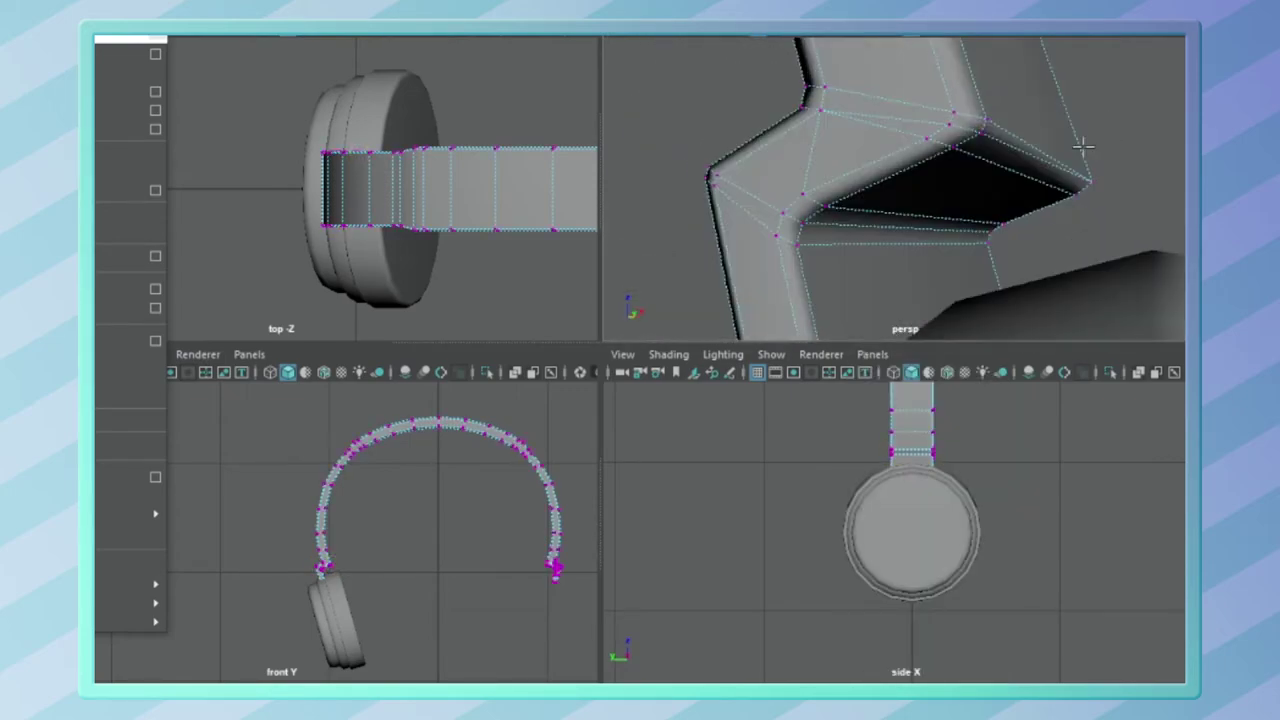
alt+drag(637, 171, 868, 201)
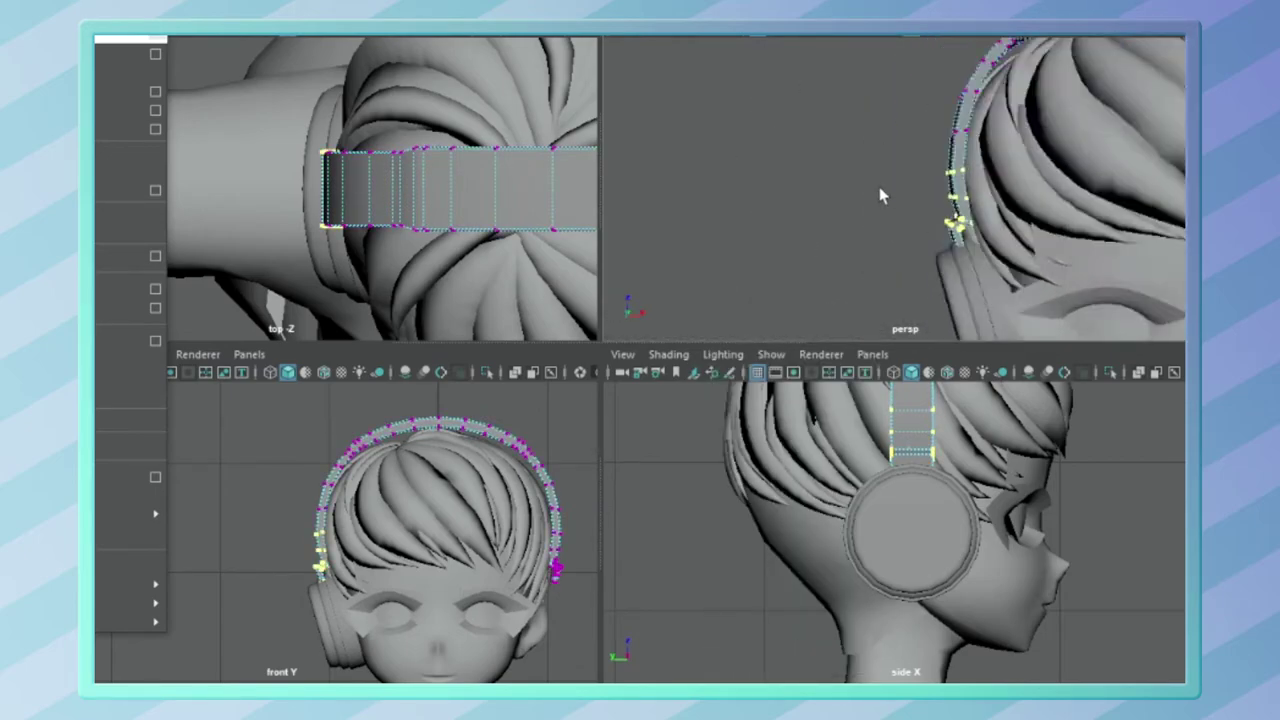
click(957, 158)
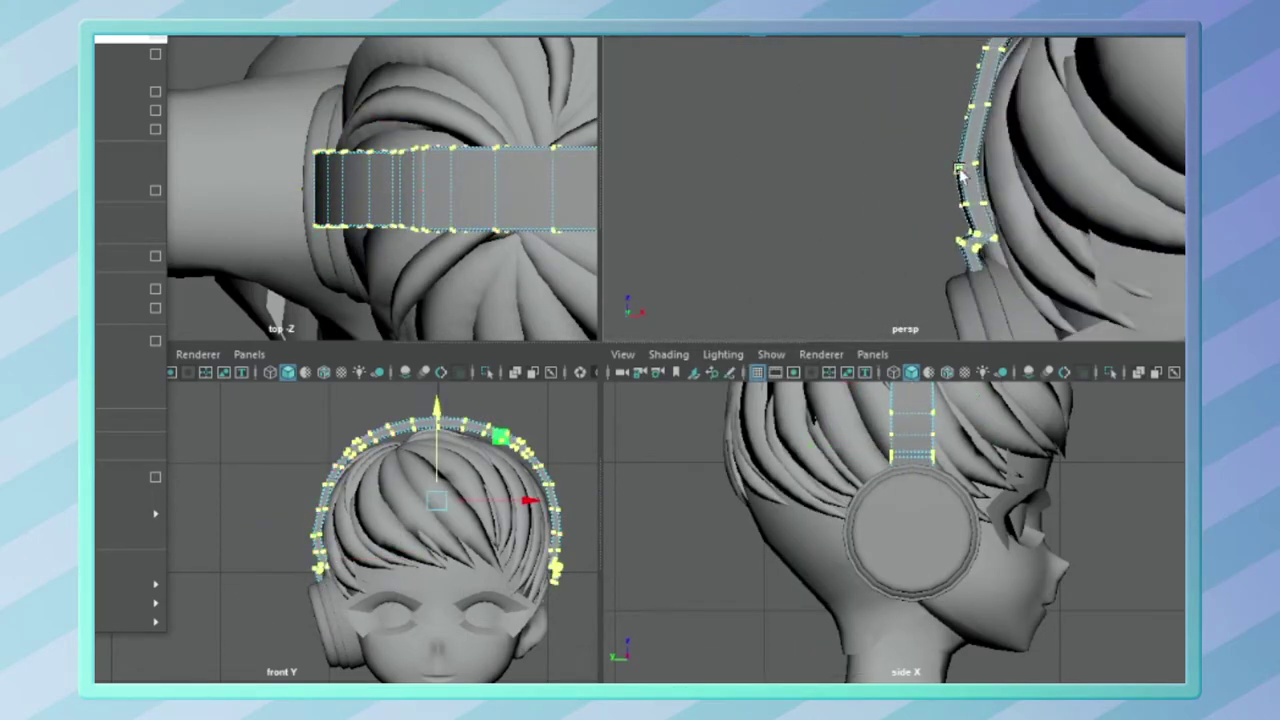
scroll(417, 537, up, 3)
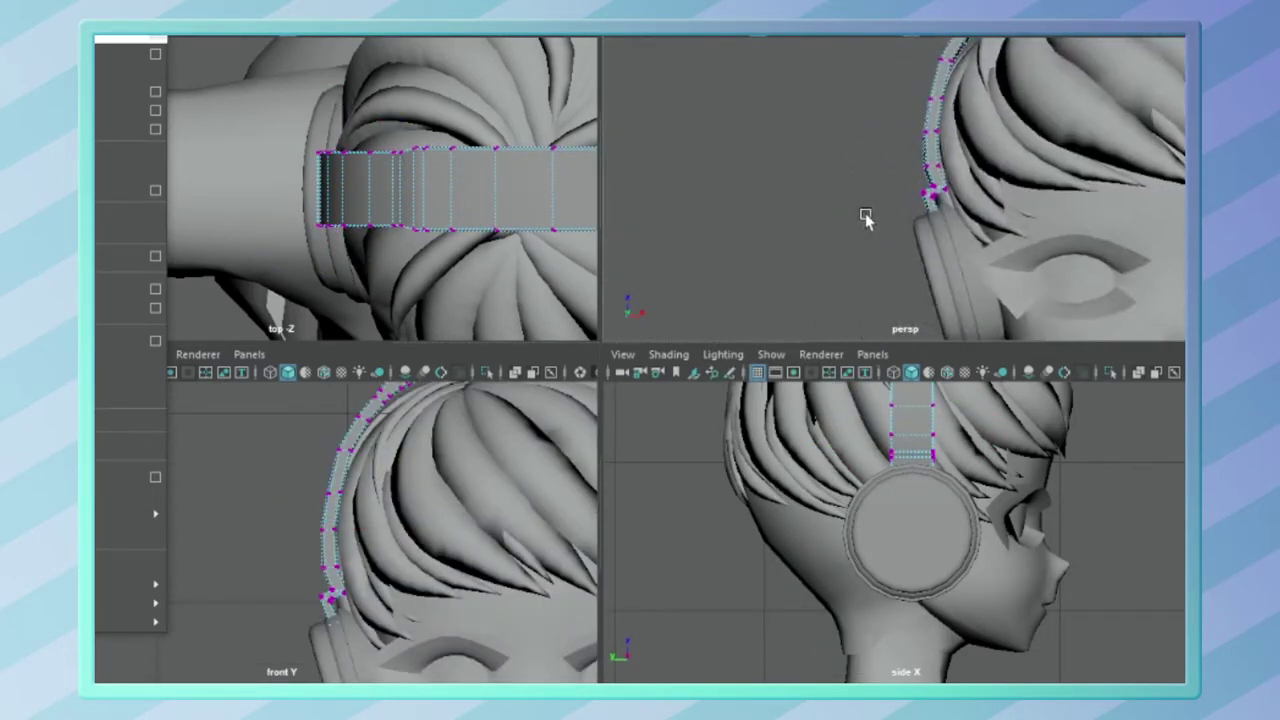
click(921, 244)
alt+drag(753, 177, 806, 323)
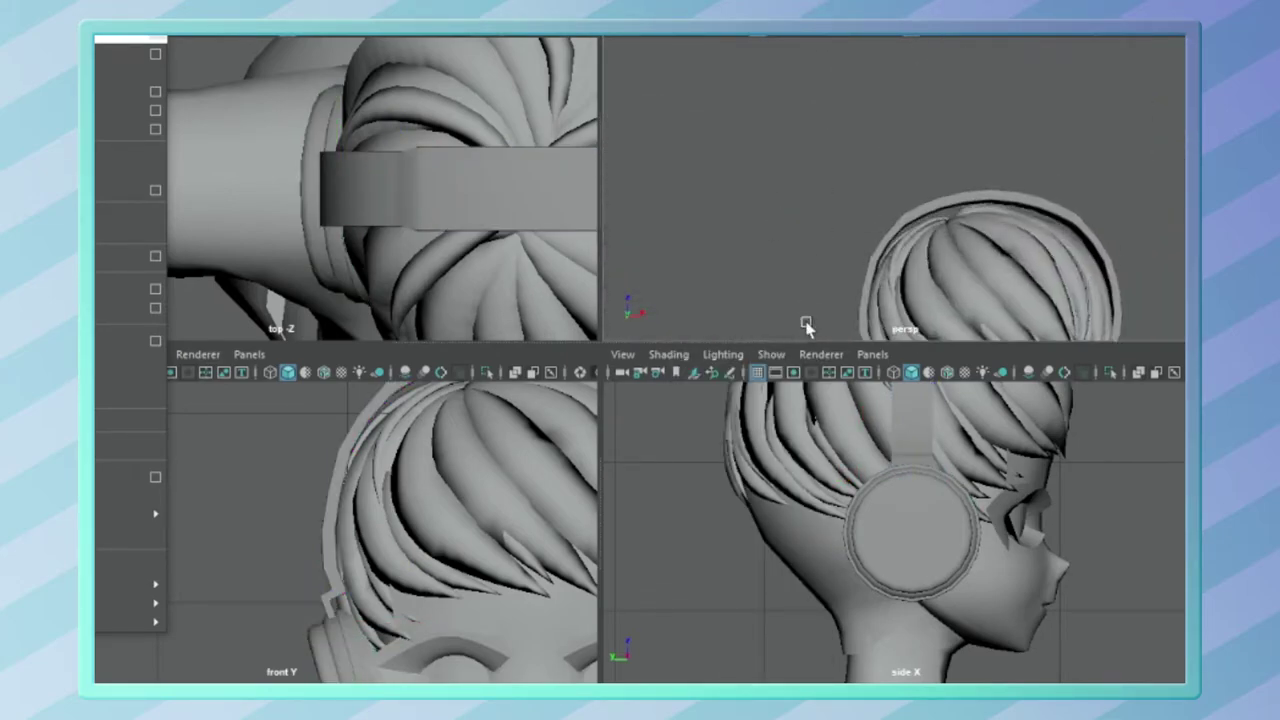
Step: Look down on the headband and switch it to face selection mode
mouse_move(926, 171)
alt+mouse_down()
mouse_move(840, 277)
mouse_move(686, 206)
alt+mouse_up()
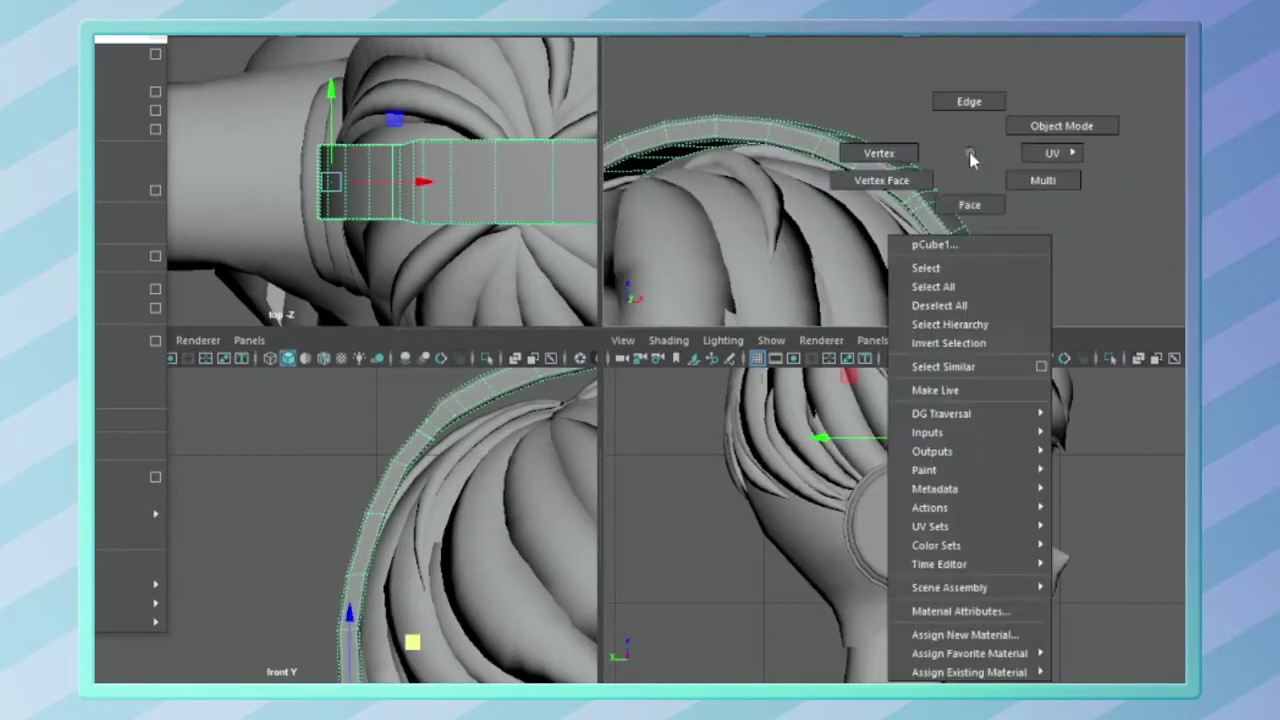
right_drag(880, 177, 1063, 126)
mouse_move(929, 143)
alt+mouse_down()
mouse_move(790, 222)
mouse_move(910, 145)
alt+mouse_up()
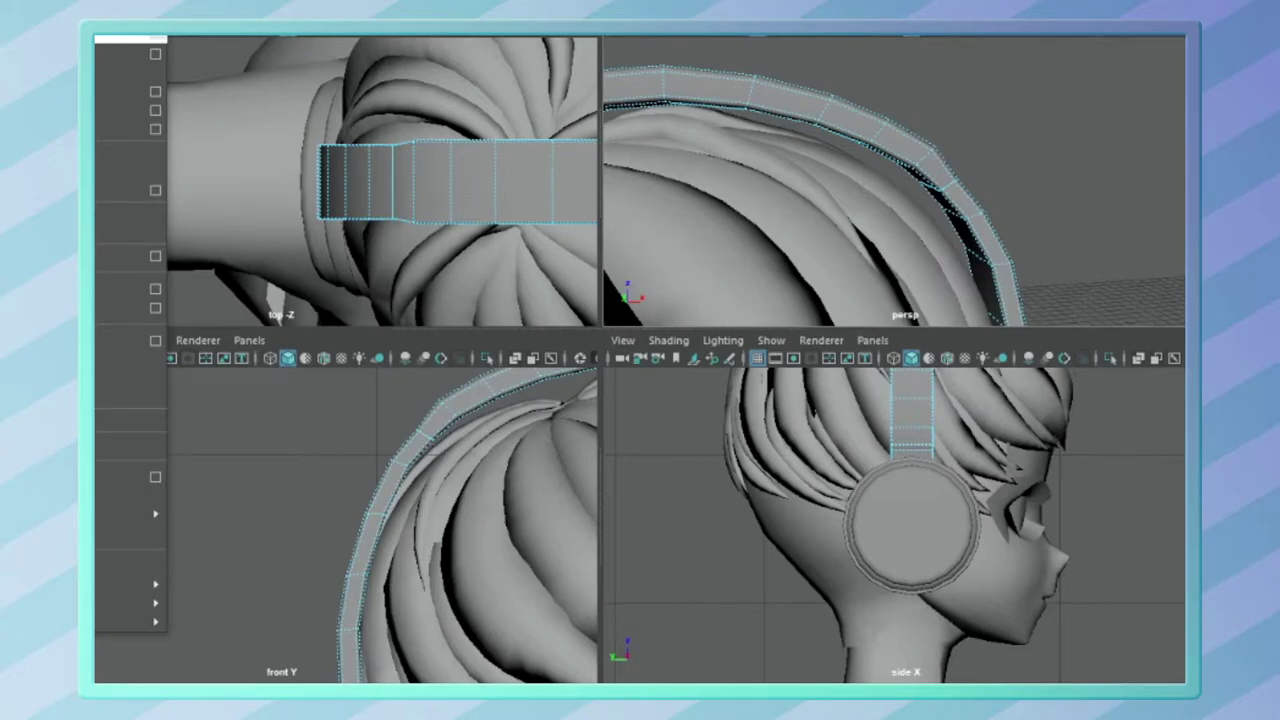
mouse_move(910, 145)
alt+mouse_down()
mouse_move(997, 143)
mouse_move(1100, 177)
alt+mouse_up()
click(1051, 143)
right_drag(520, 337, 441, 370)
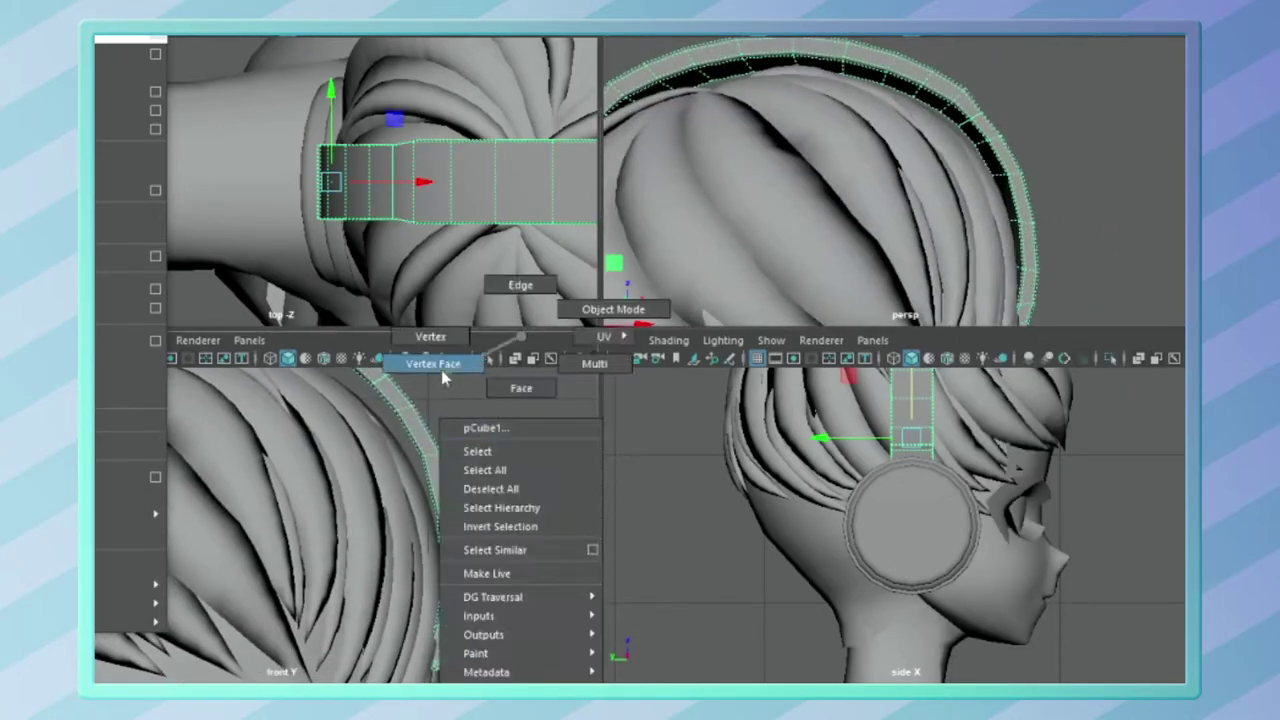
scroll(300, 500, down, 3)
Step: Delete one half of the headband faces and mirror the remaining half into a full arc
drag(460, 420, 287, 534)
key(Delete)
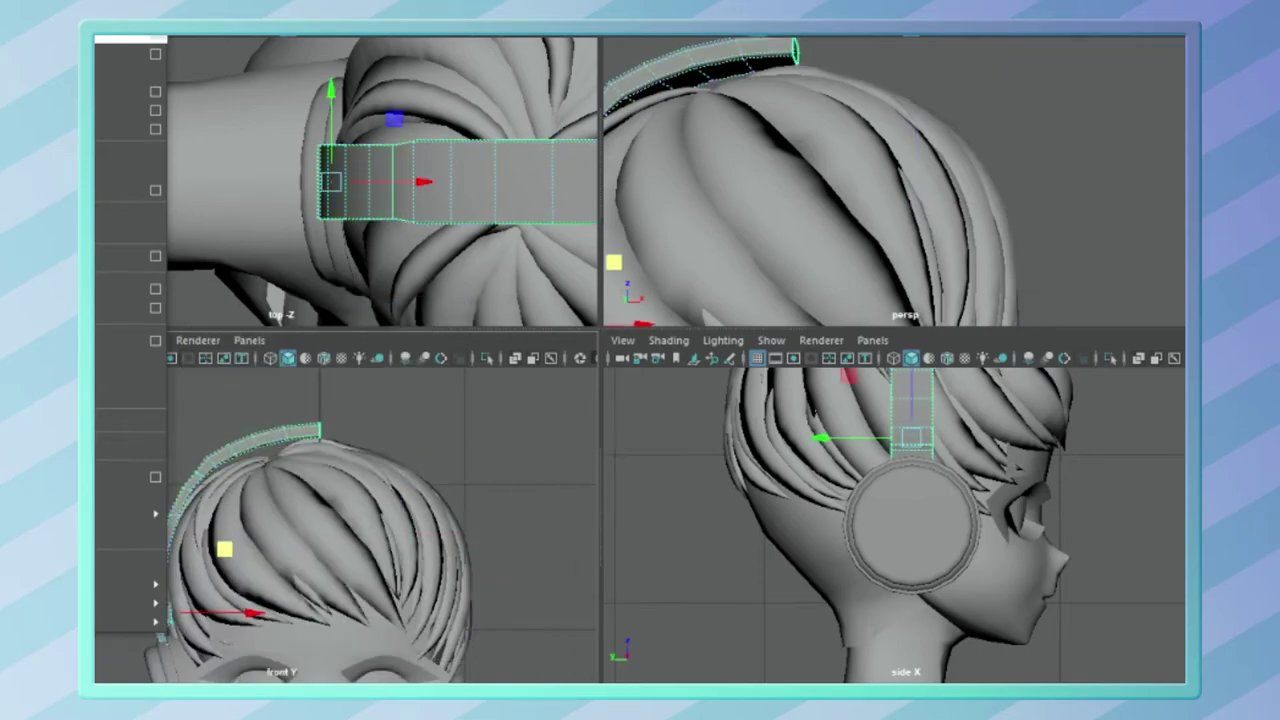
click(560, 512)
click(610, 530)
scroll(380, 520, up, 3)
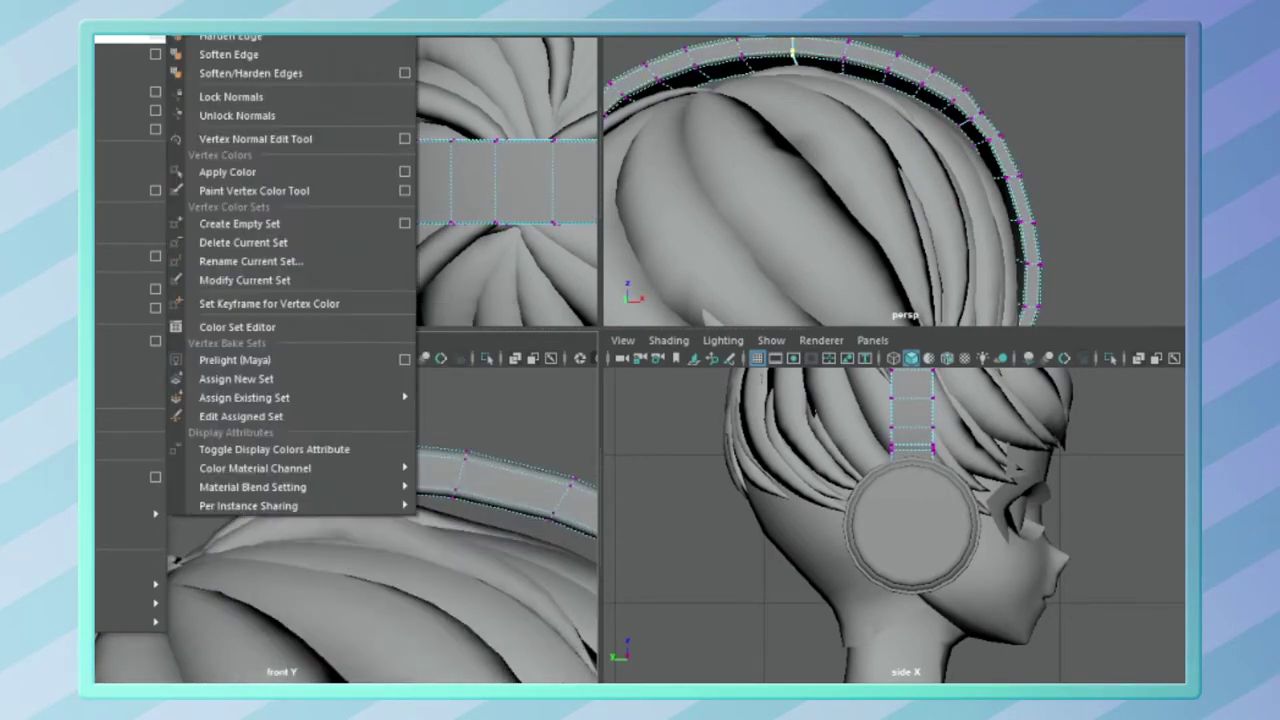
click(437, 377)
Step: Open the UV Editor with the earcup selected
scroll(457, 437, down, 3)
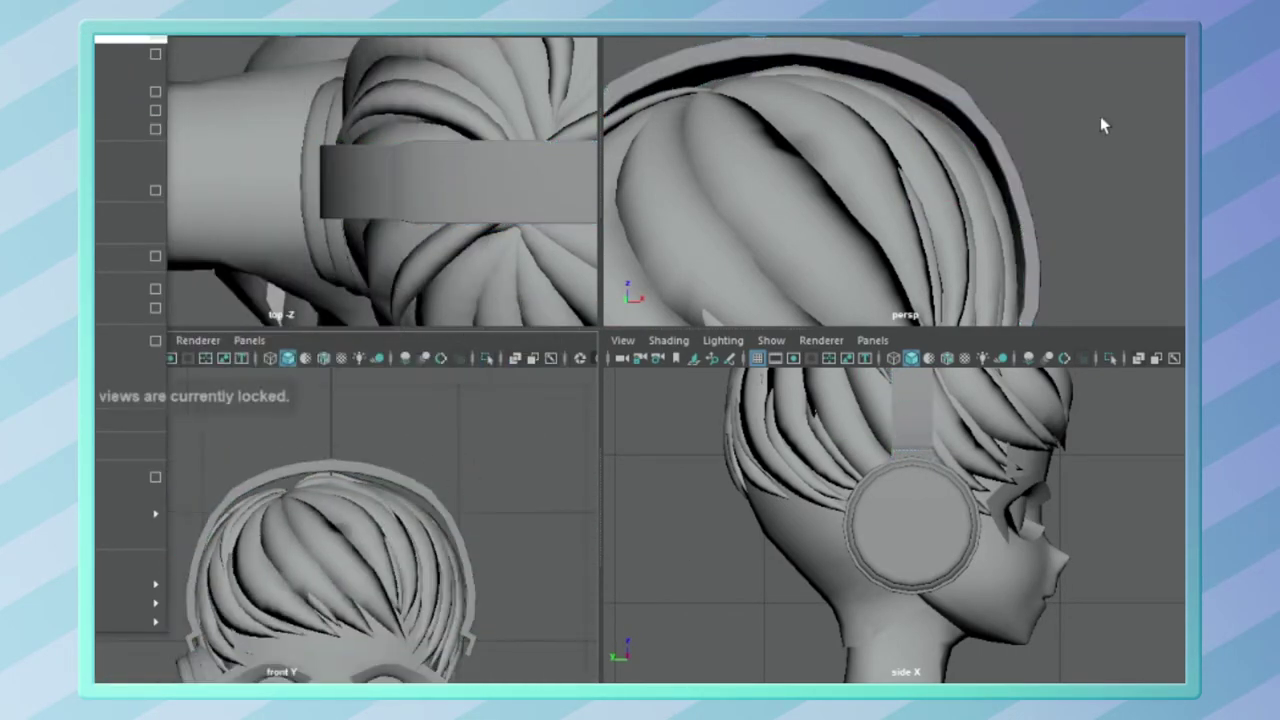
alt+drag(1103, 125, 900, 150)
click(749, 235)
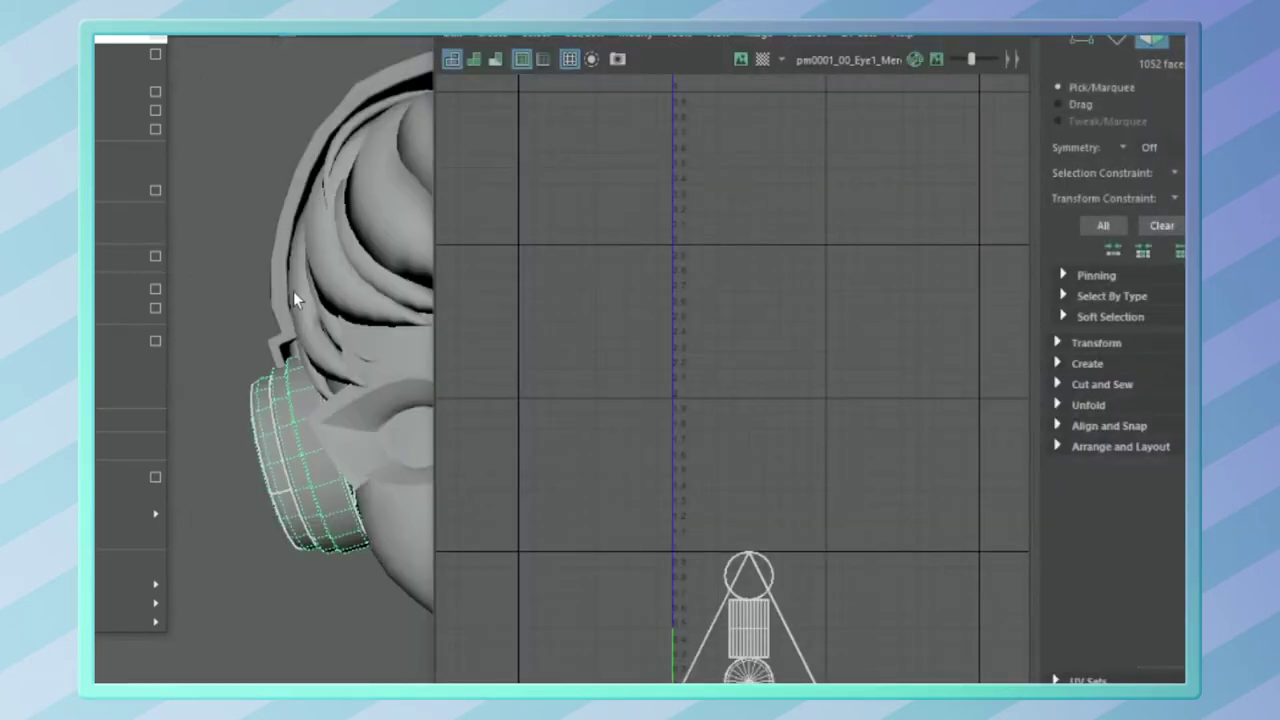
Step: Apply Automatic and then Cylindrical UV projections to the earcup
scroll(1113, 347, down, 4)
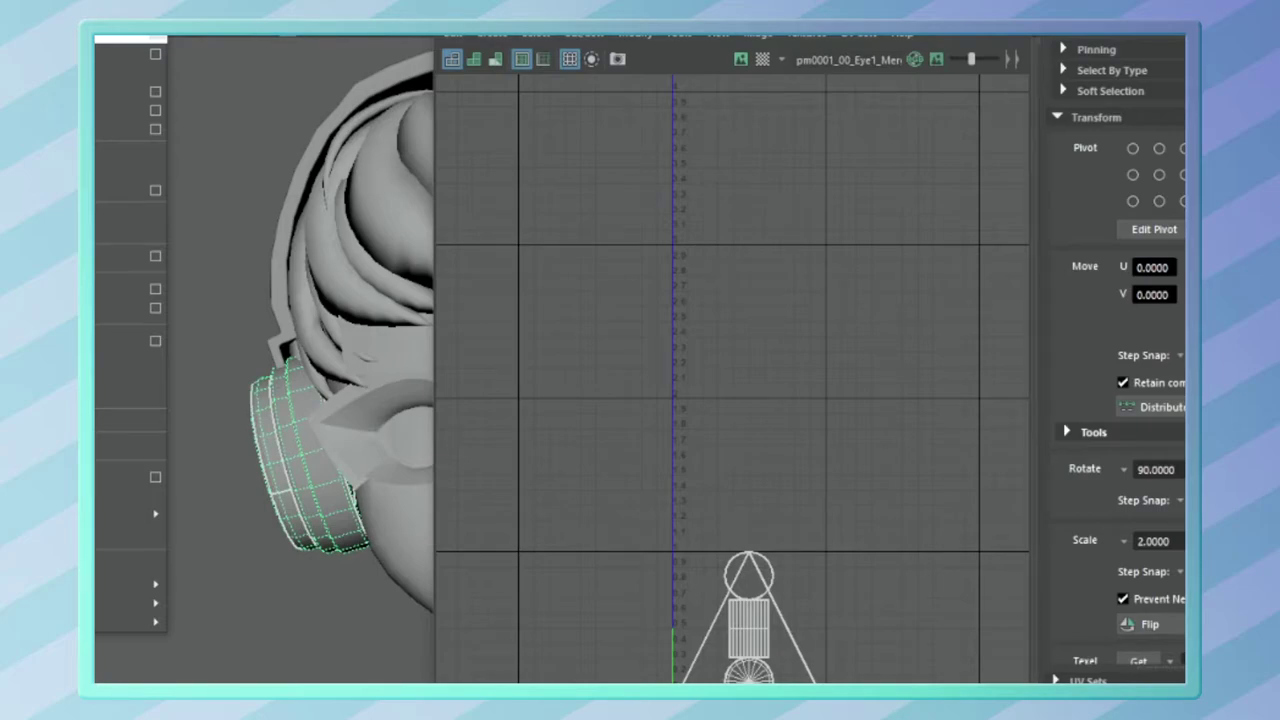
scroll(1110, 450, down, 3)
click(1105, 596)
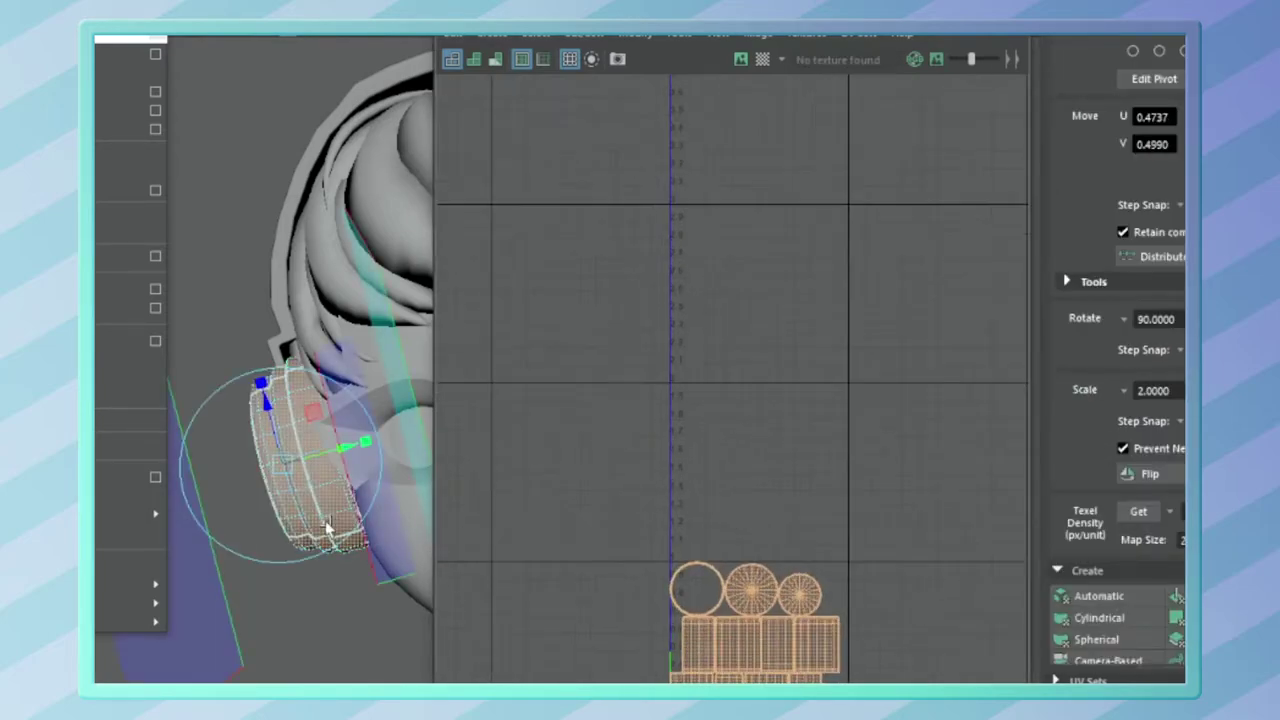
key(f)
alt+drag(291, 474, 330, 430)
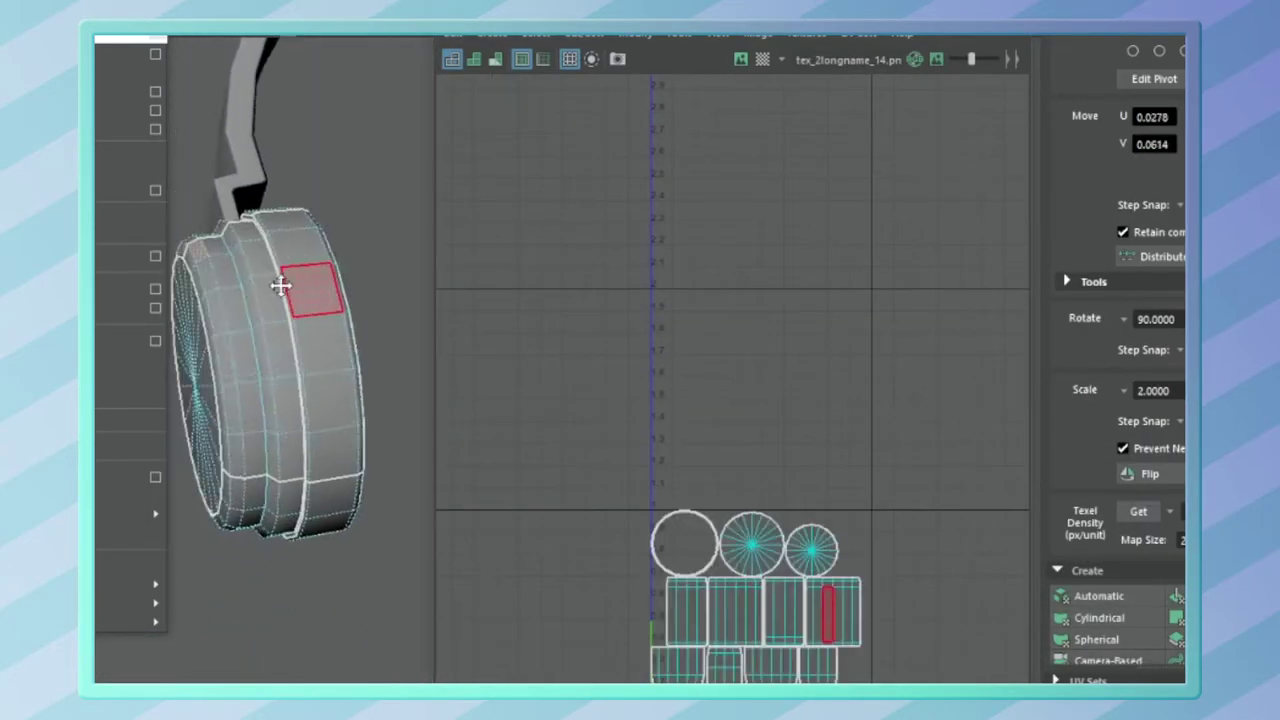
click(1099, 617)
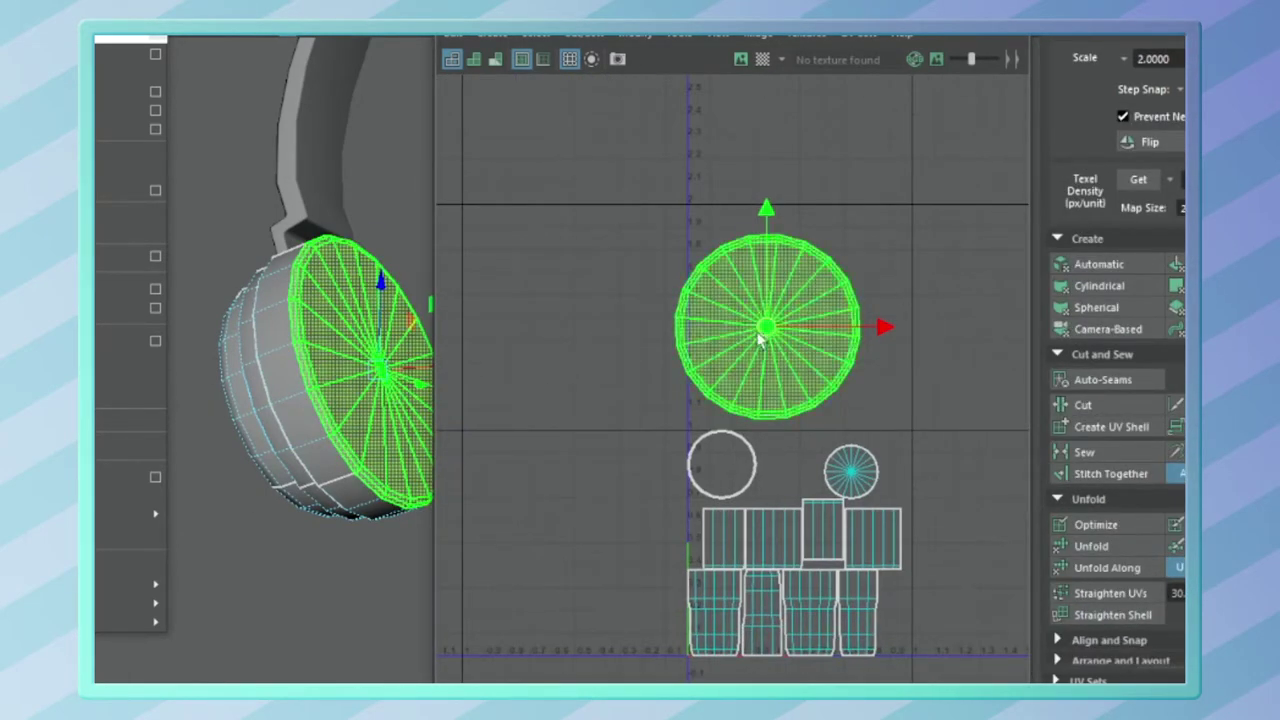
click(760, 340)
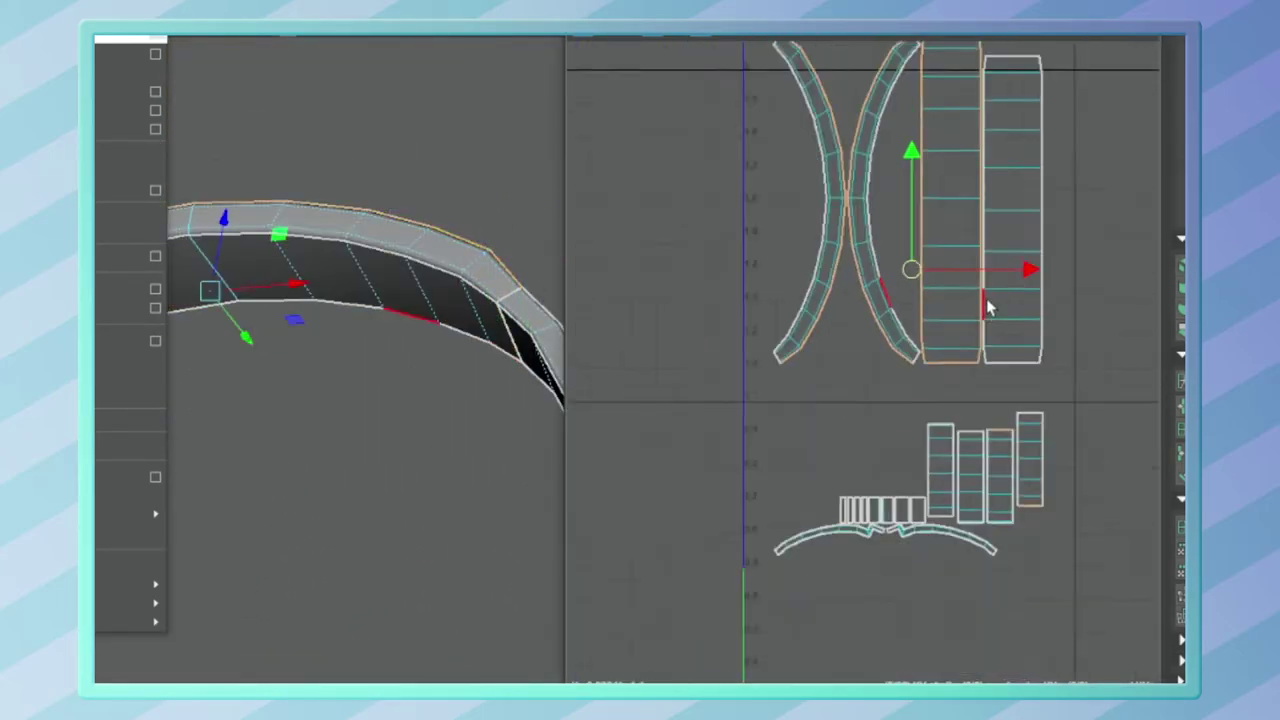
Step: Select the headband's UV faces along the strip in the UV Editor
drag(1025, 103, 918, 388)
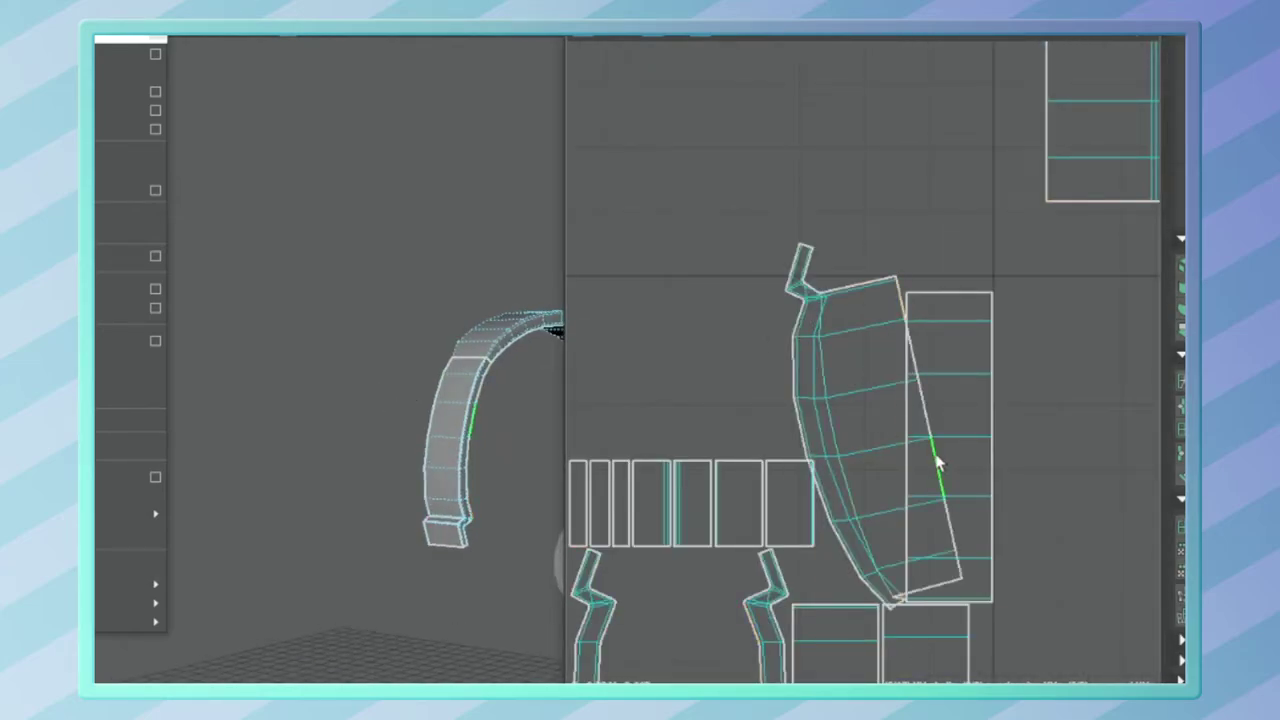
scroll(845, 270, down, 2)
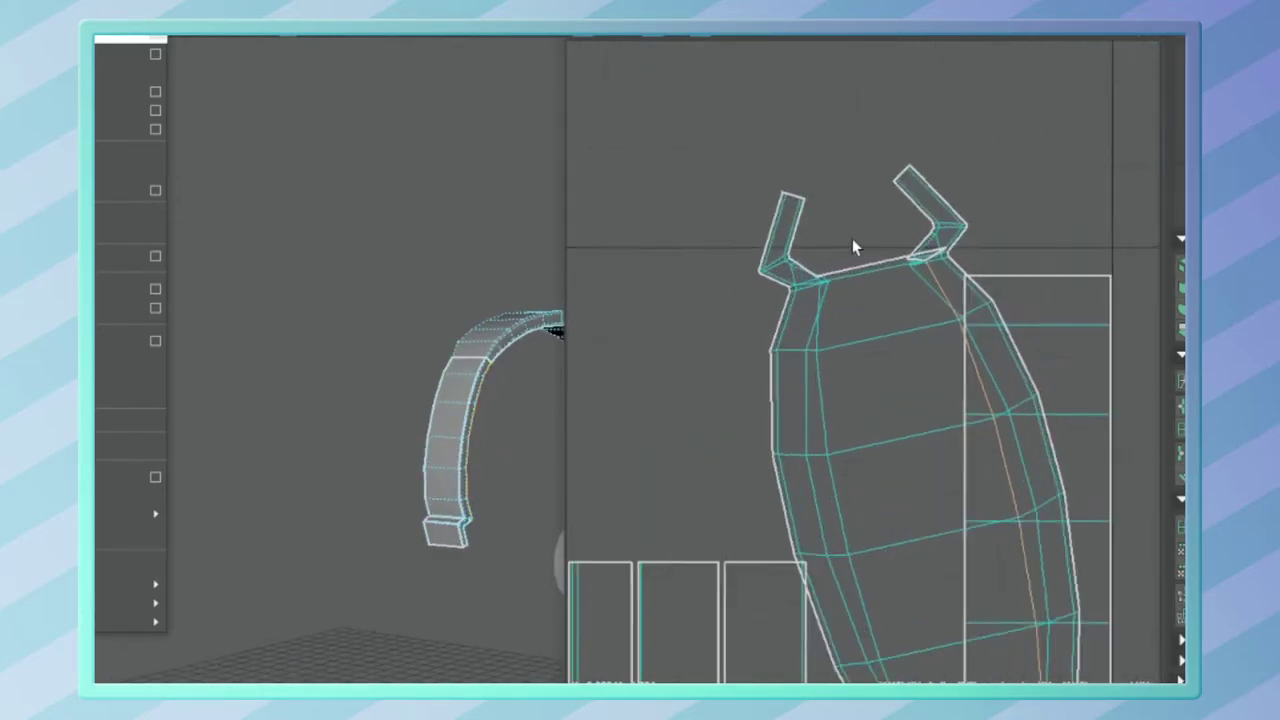
scroll(760, 420, down, 3)
scroll(660, 465, down, 5)
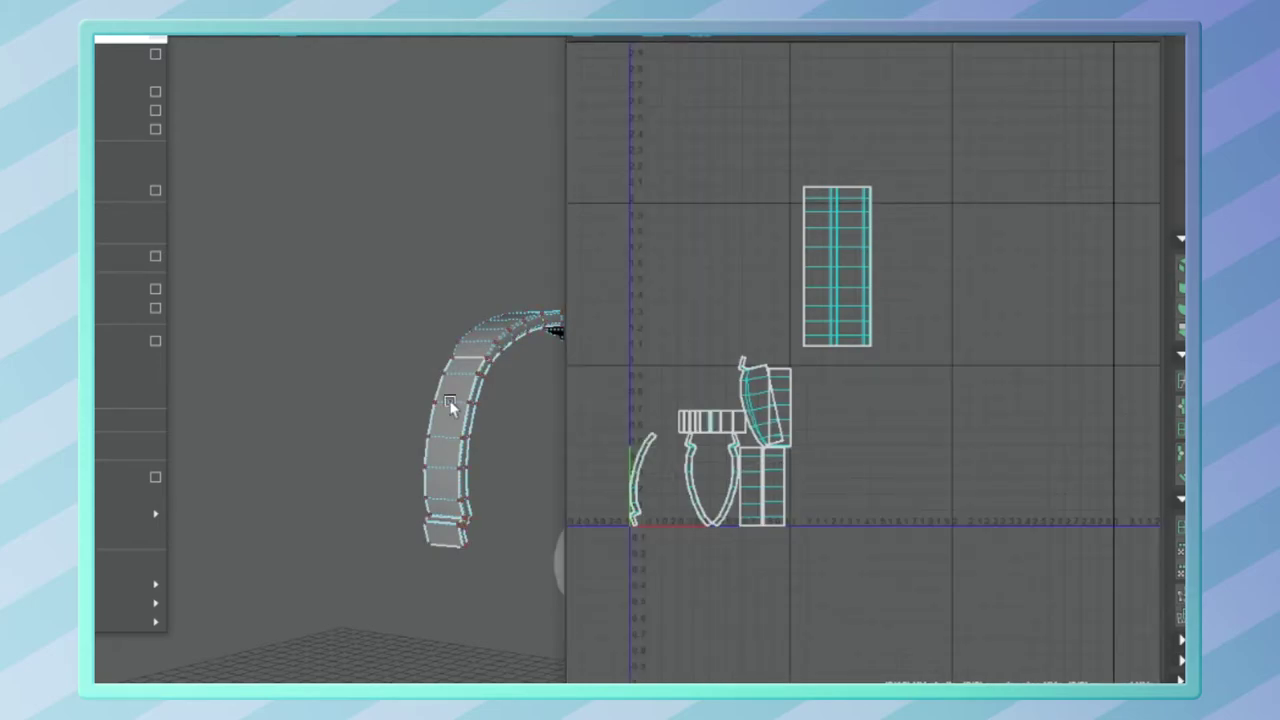
key(F8)
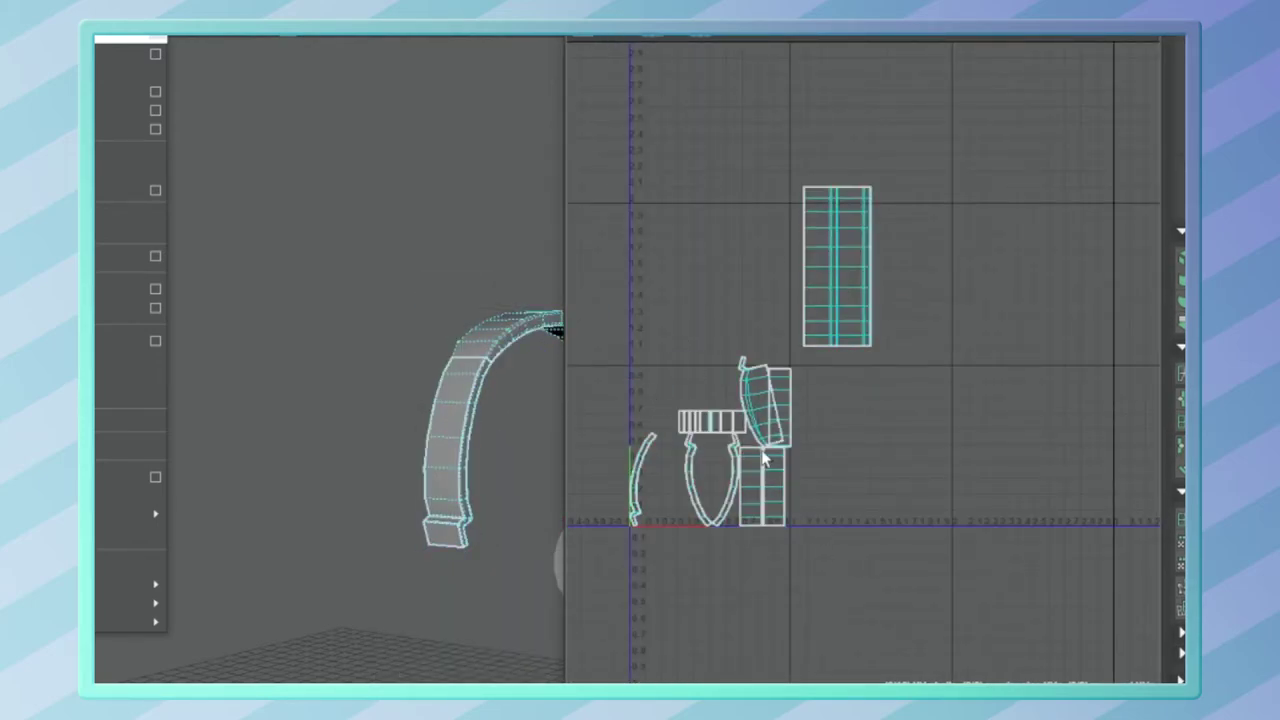
scroll(760, 455, up, 2)
scroll(506, 482, up, 3)
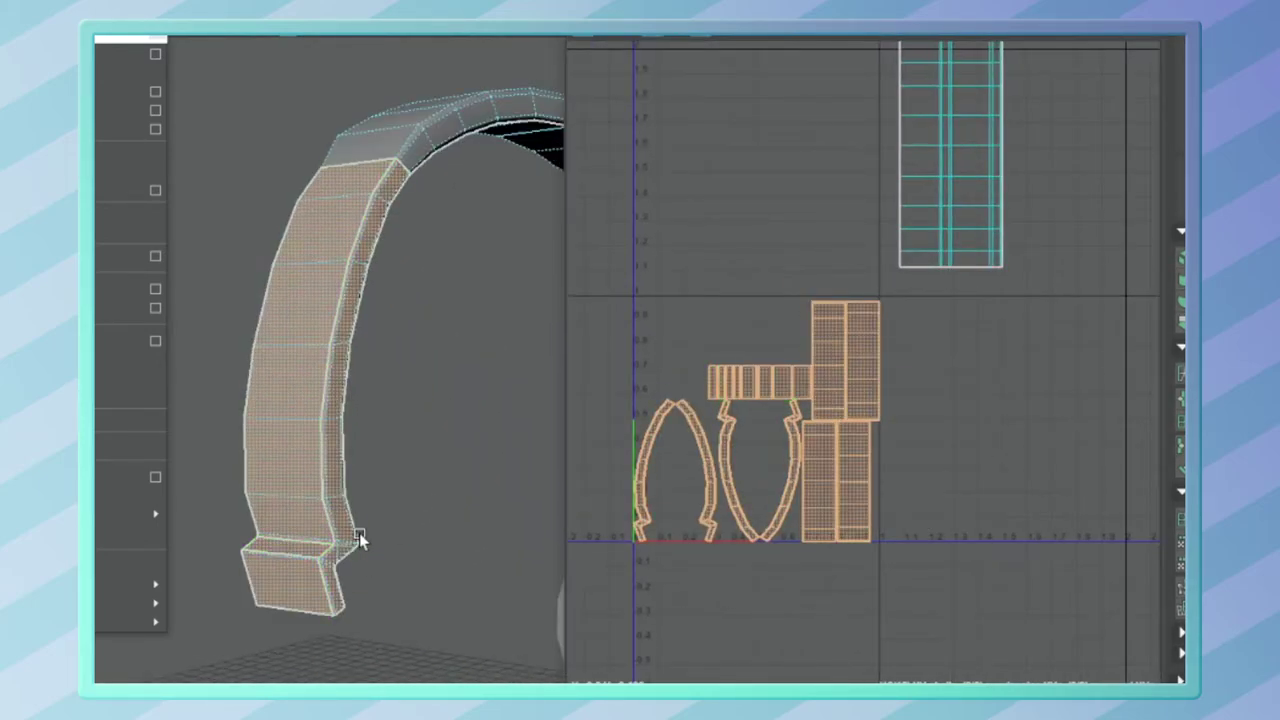
scroll(363, 537, up, 3)
click(309, 320)
scroll(768, 374, up, 2)
scroll(760, 378, up, 1)
Step: Pick the seam edges where the headband strip meets its end block
right_click(740, 375)
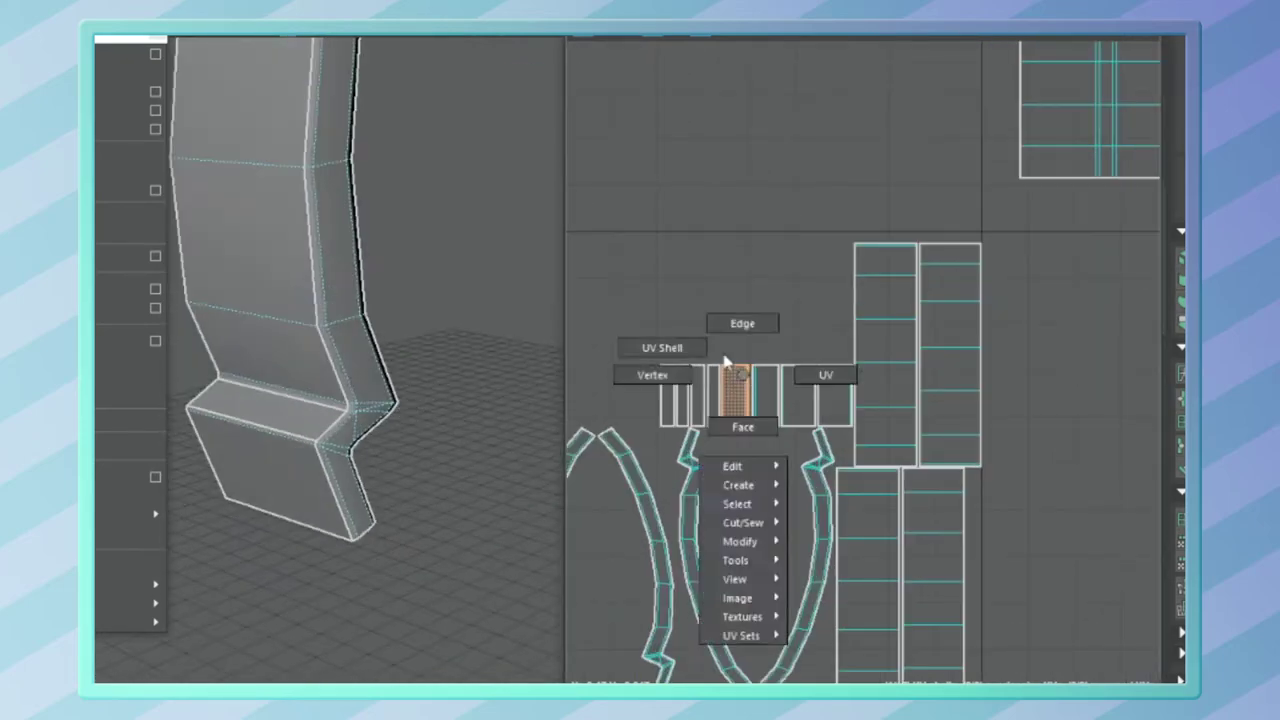
click(272, 395)
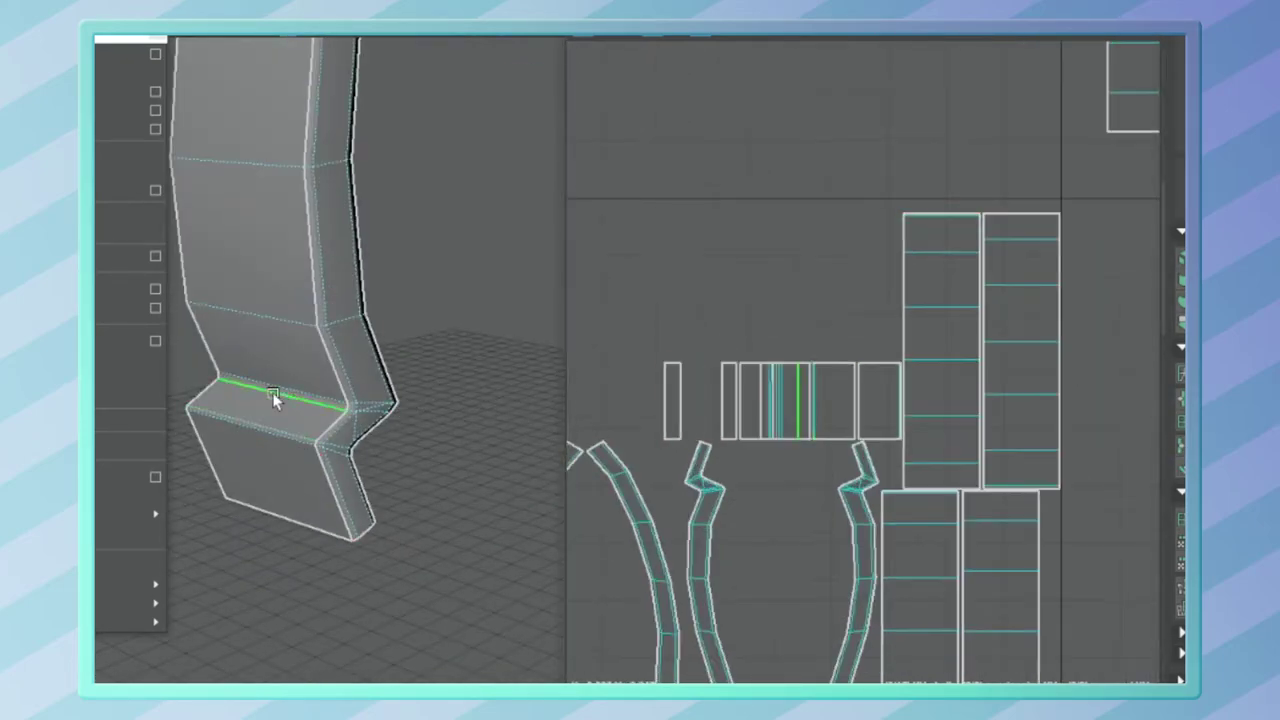
scroll(467, 413, up, 3)
scroll(331, 277, down, 3)
click(331, 277)
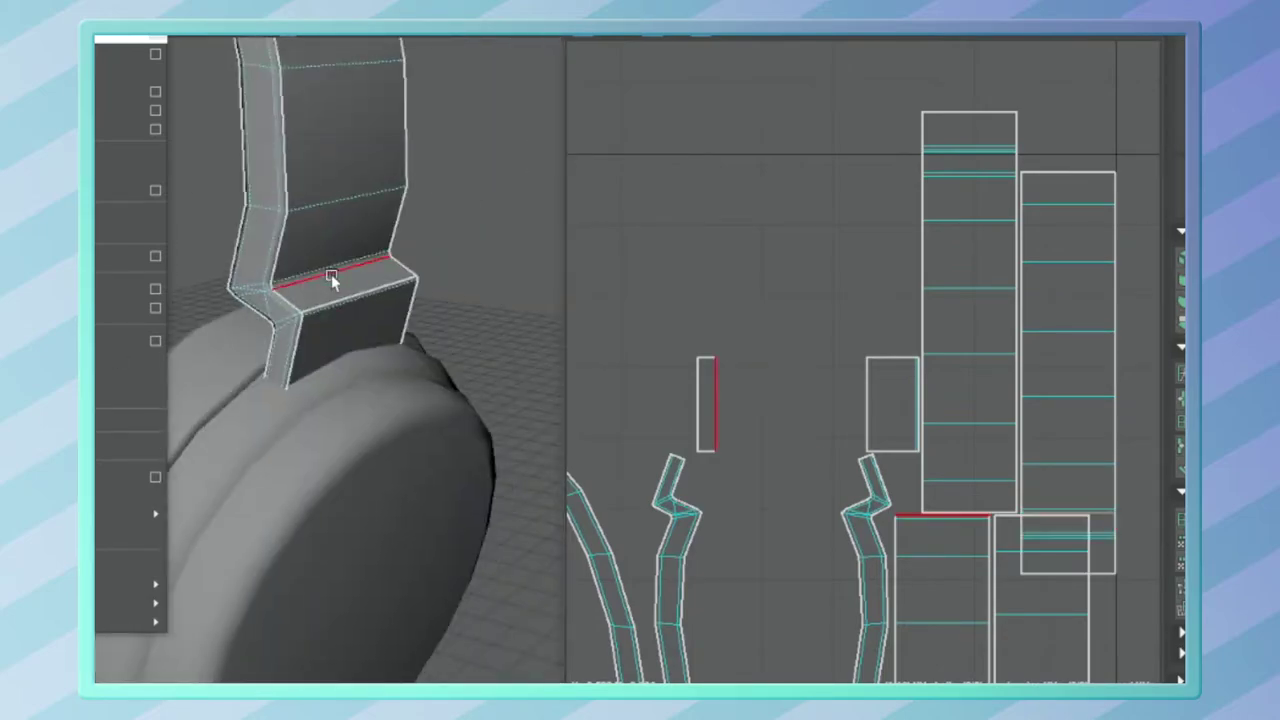
scroll(872, 318, down, 4)
scroll(480, 400, down, 4)
Step: Select the headphone's UV shells and rotate the curved shell to lie horizontal
drag(284, 168, 603, 522)
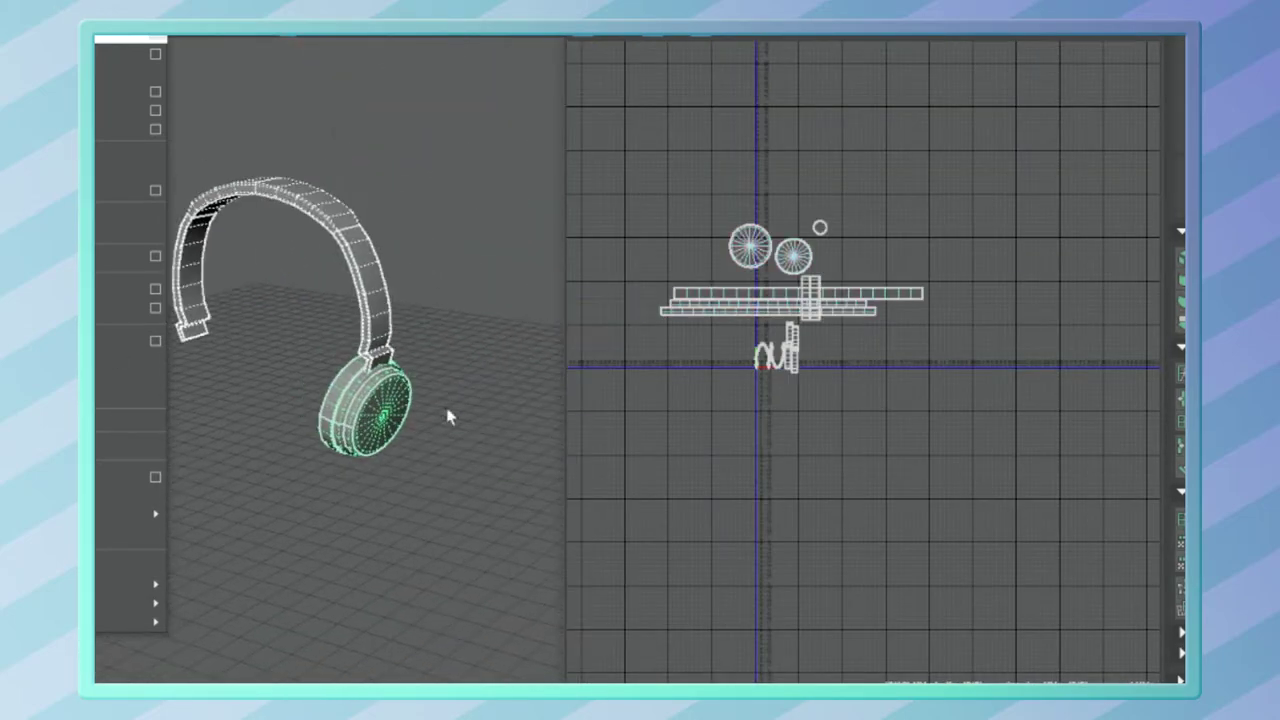
scroll(931, 371, up, 5)
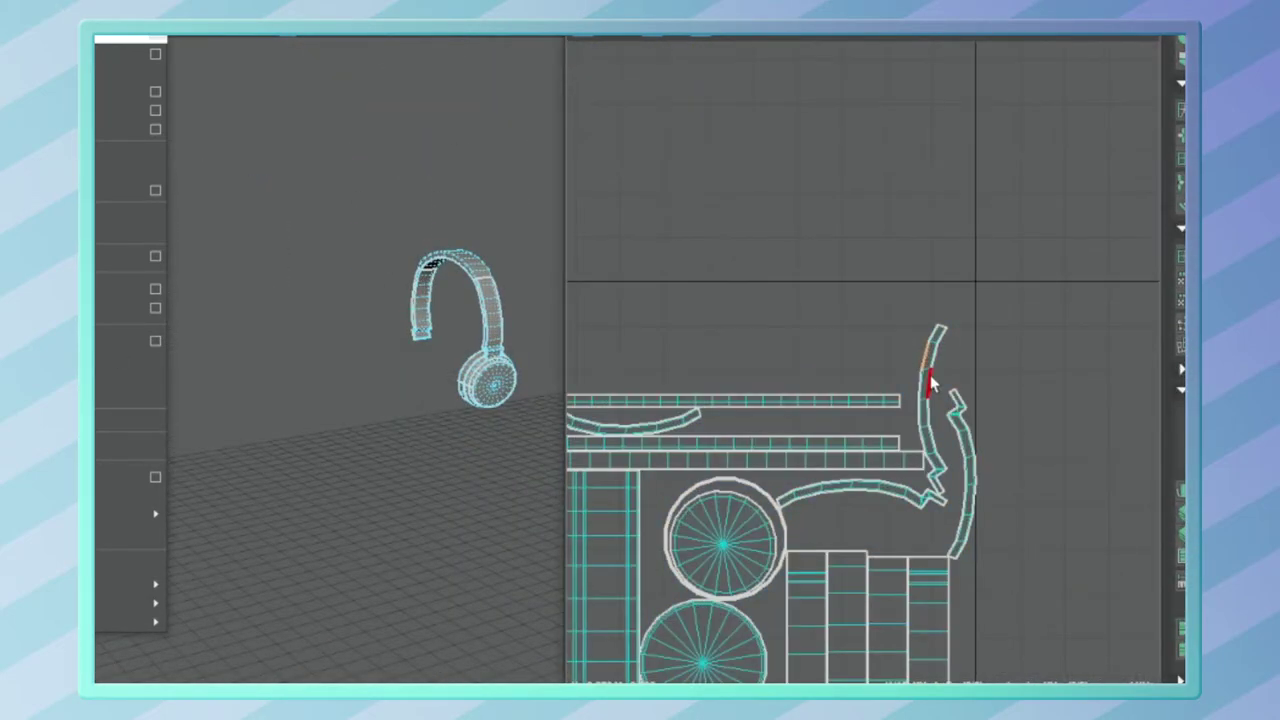
key(e)
drag(808, 318, 752, 330)
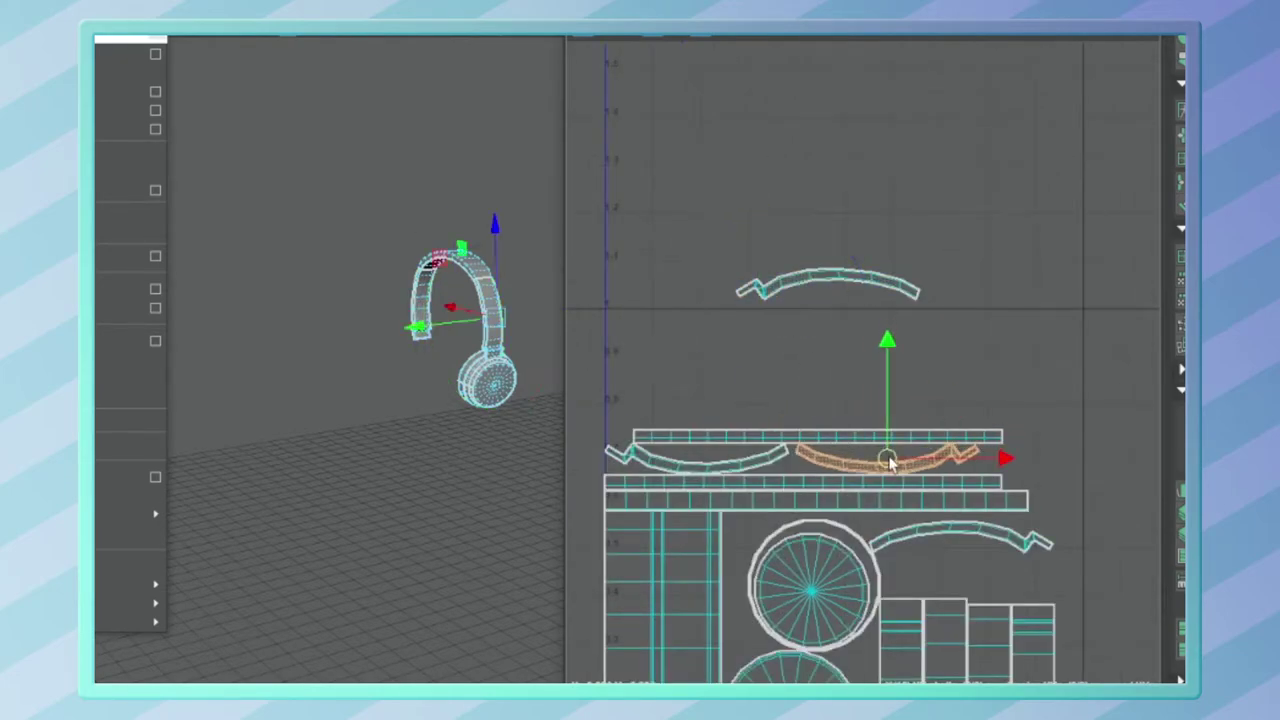
scroll(888, 462, up, 2)
click(686, 378)
scroll(794, 277, down, 2)
click(794, 277)
Step: Select the circular, curved and bar UV shells, undoing a stray rotation
scroll(757, 415, up, 1)
click(757, 415)
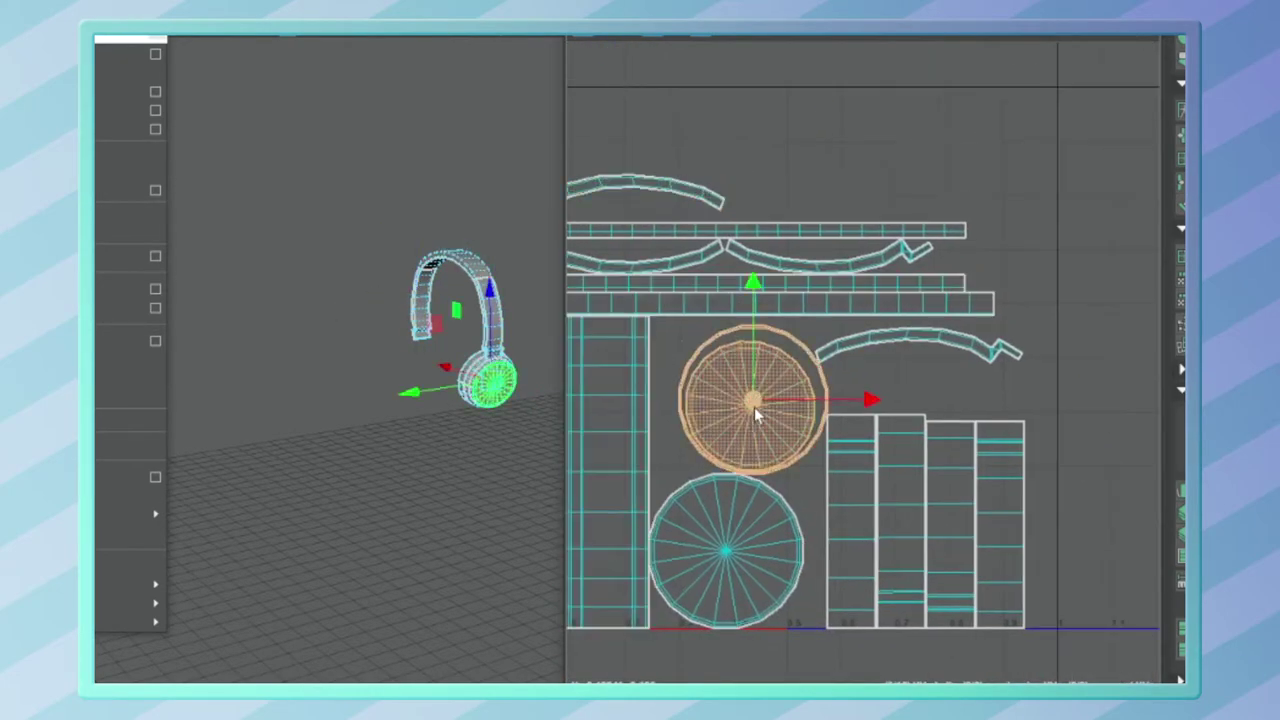
scroll(757, 415, up, 2)
click(786, 494)
click(971, 206)
scroll(971, 206, down, 1)
shift+click(875, 342)
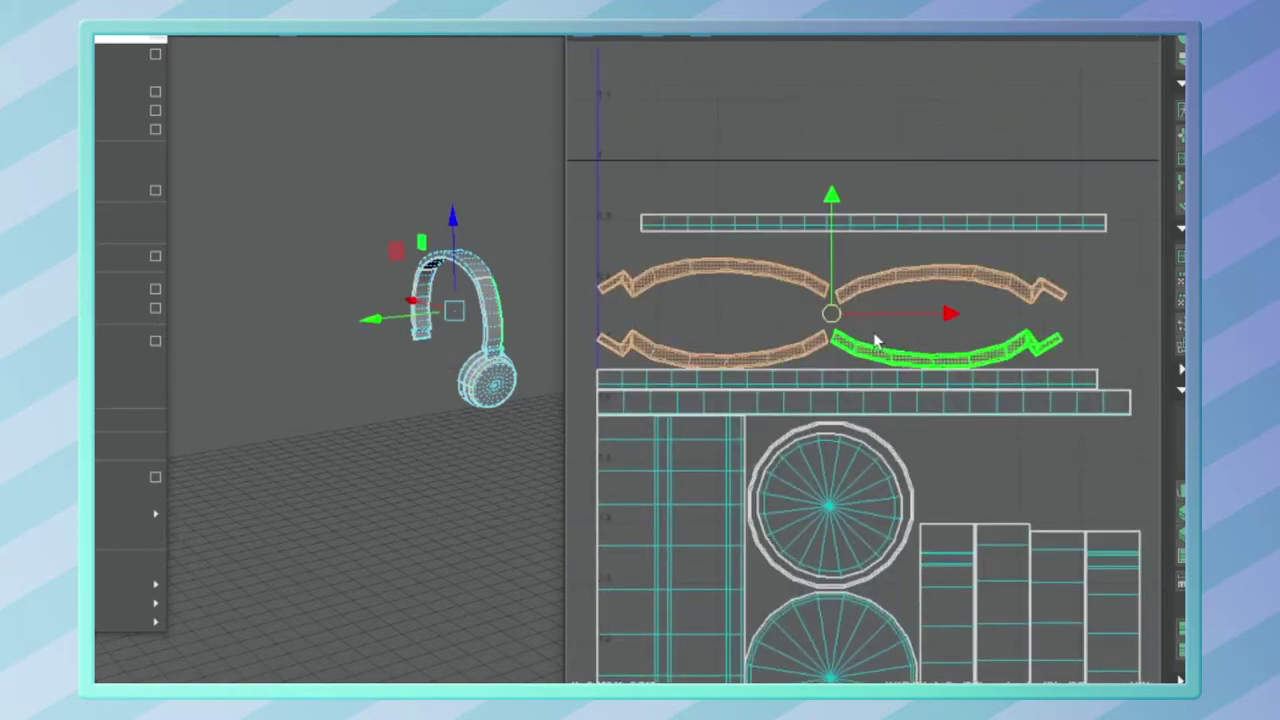
scroll(875, 342, up, 3)
click(771, 394)
scroll(771, 394, down, 3)
key(ctrl+z)
key(e)
scroll(849, 295, up, 2)
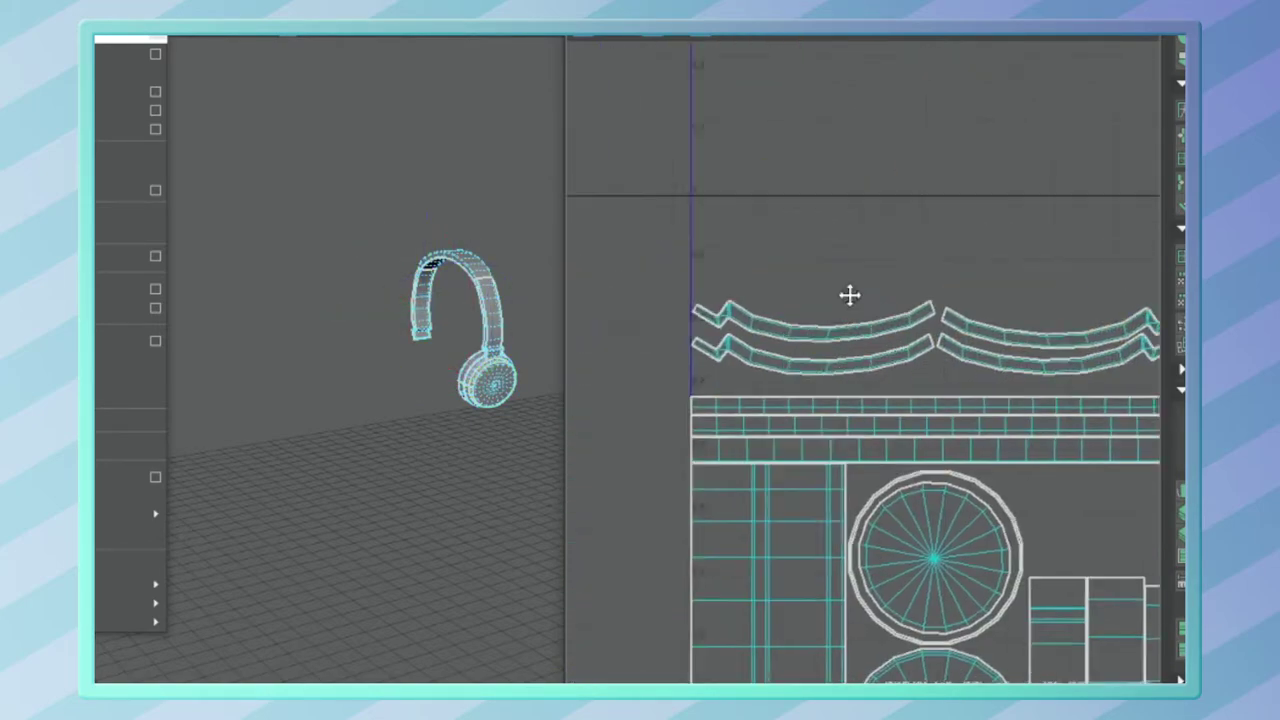
click(880, 322)
scroll(974, 354, down, 3)
click(958, 418)
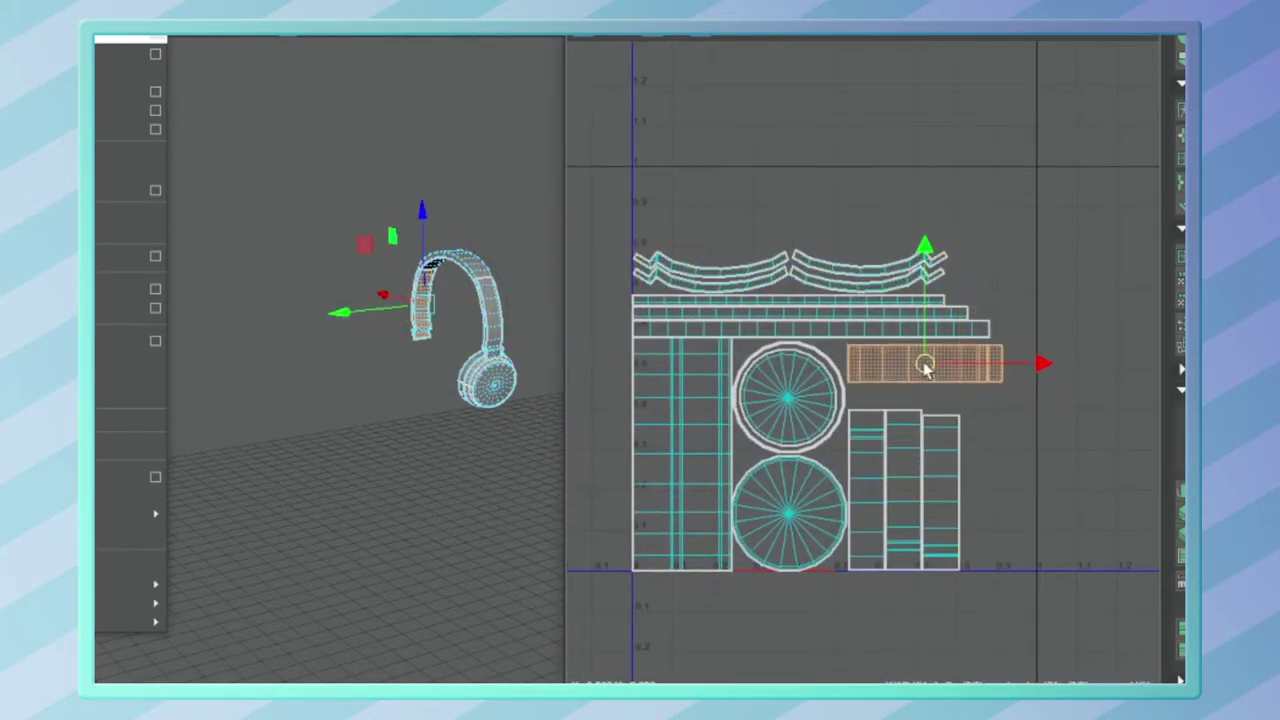
Step: Select all UV shells, pick the ear cup as an object, and close Assign New Material
drag(620, 195, 1000, 585)
scroll(810, 380, up, 2)
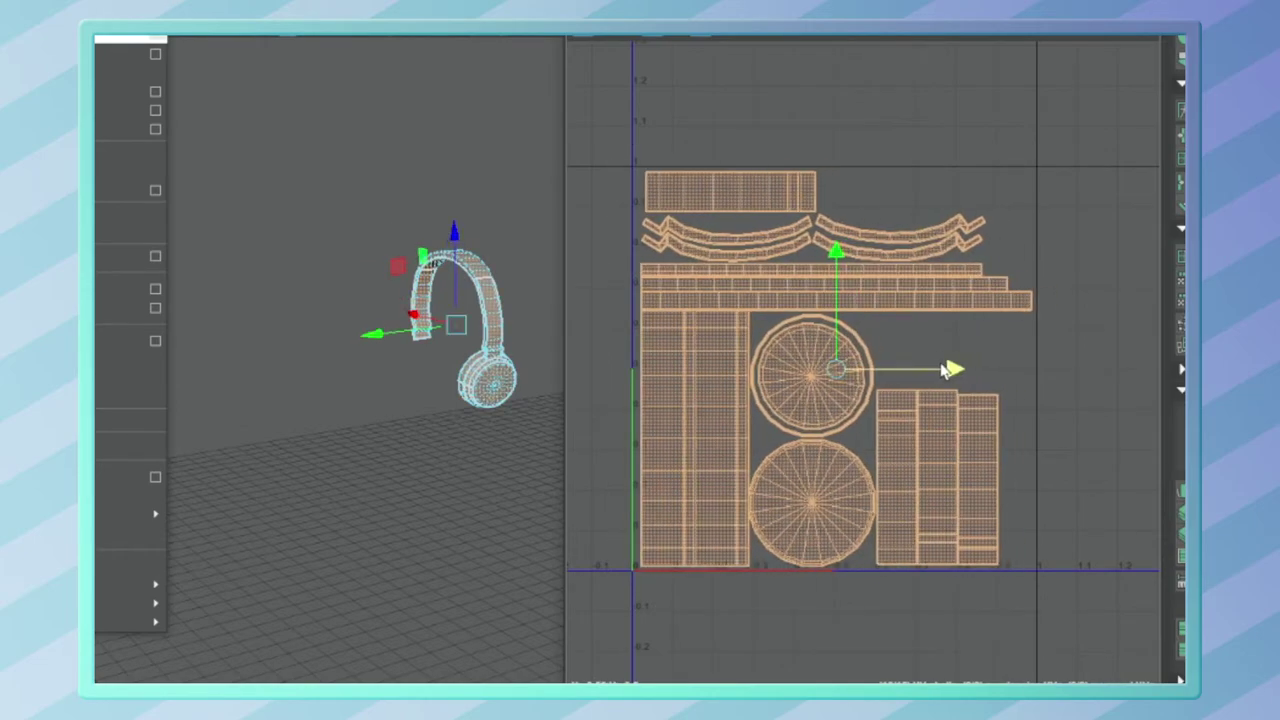
scroll(880, 368, down, 3)
scroll(954, 131, up, 2)
click(498, 405)
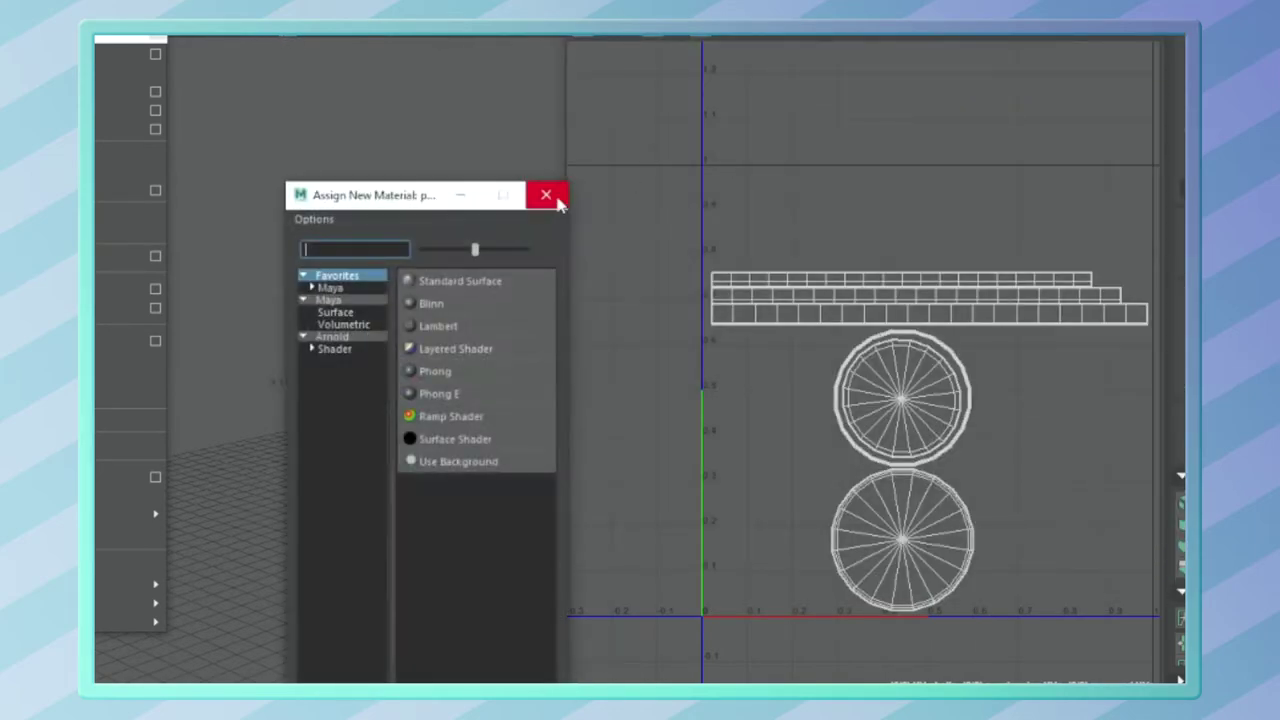
click(557, 200)
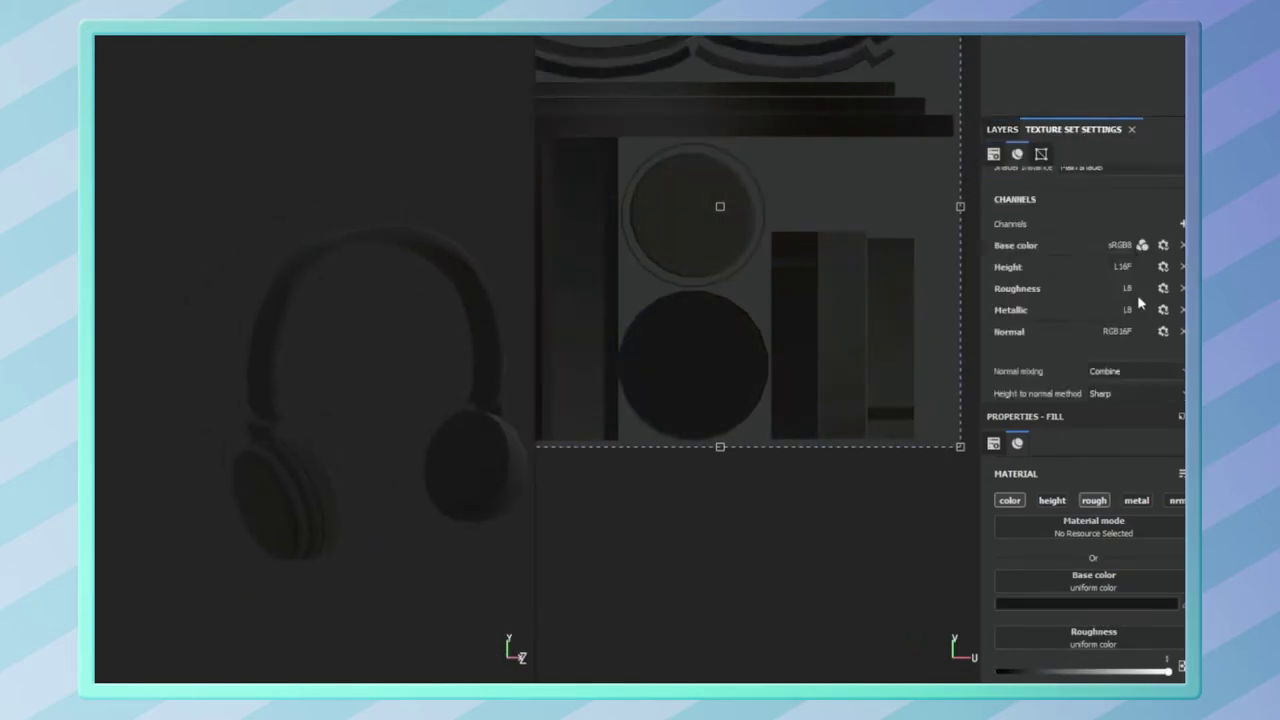
Step: Bake the Ambient occlusion and Curvature mesh maps with Bake selected textures
scroll(590, 230, down, 2)
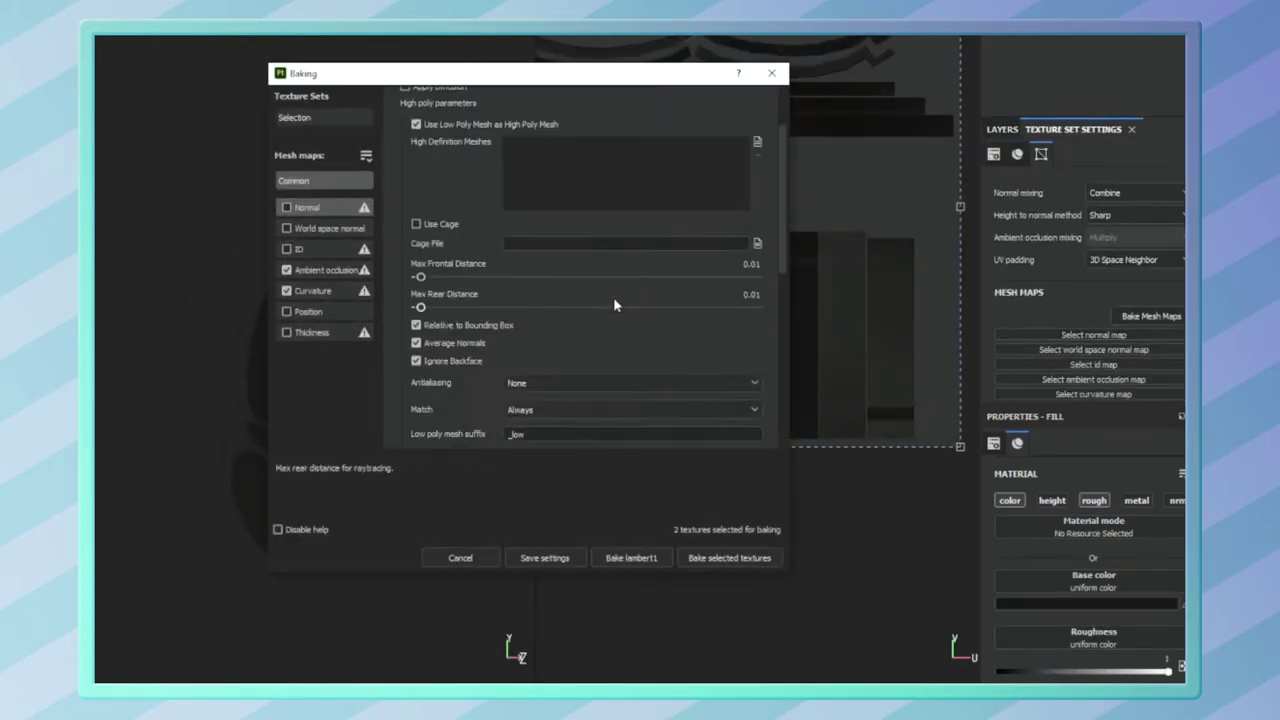
scroll(600, 270, down, 2)
click(624, 558)
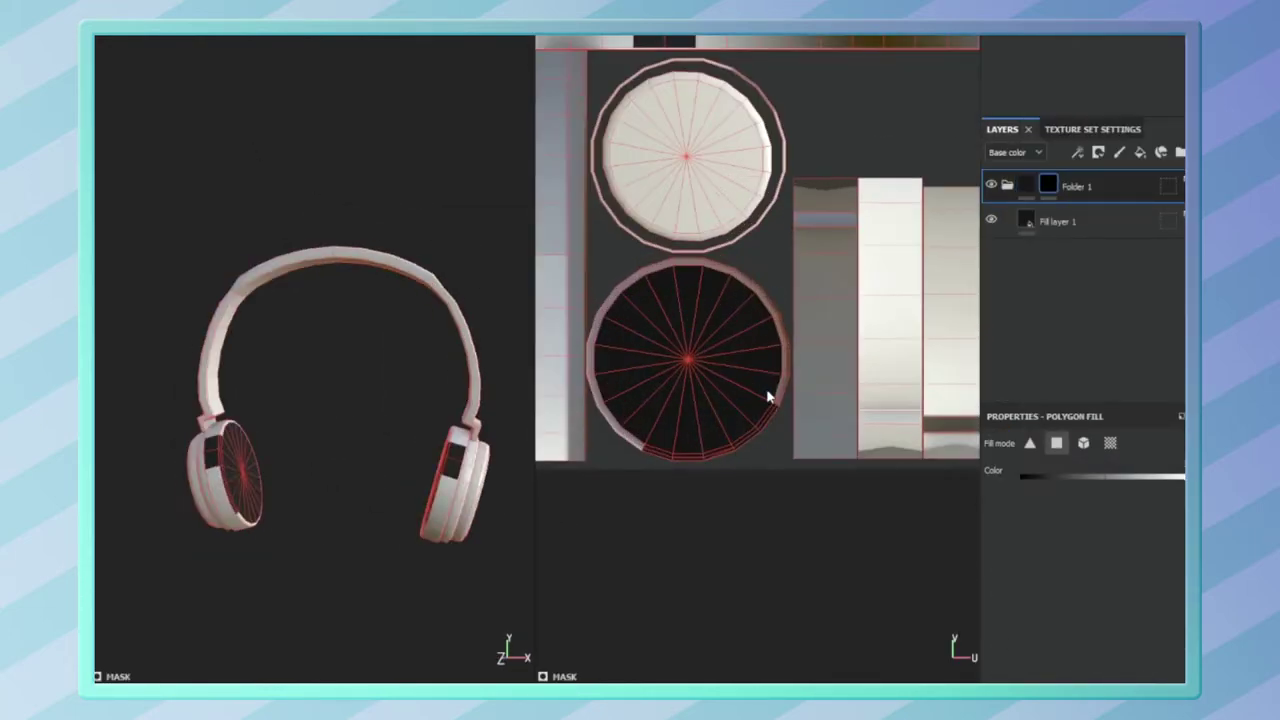
Step: Turn the headphones and polygon-fill the headband faces into a copied folder's mask
scroll(810, 353, up, 5)
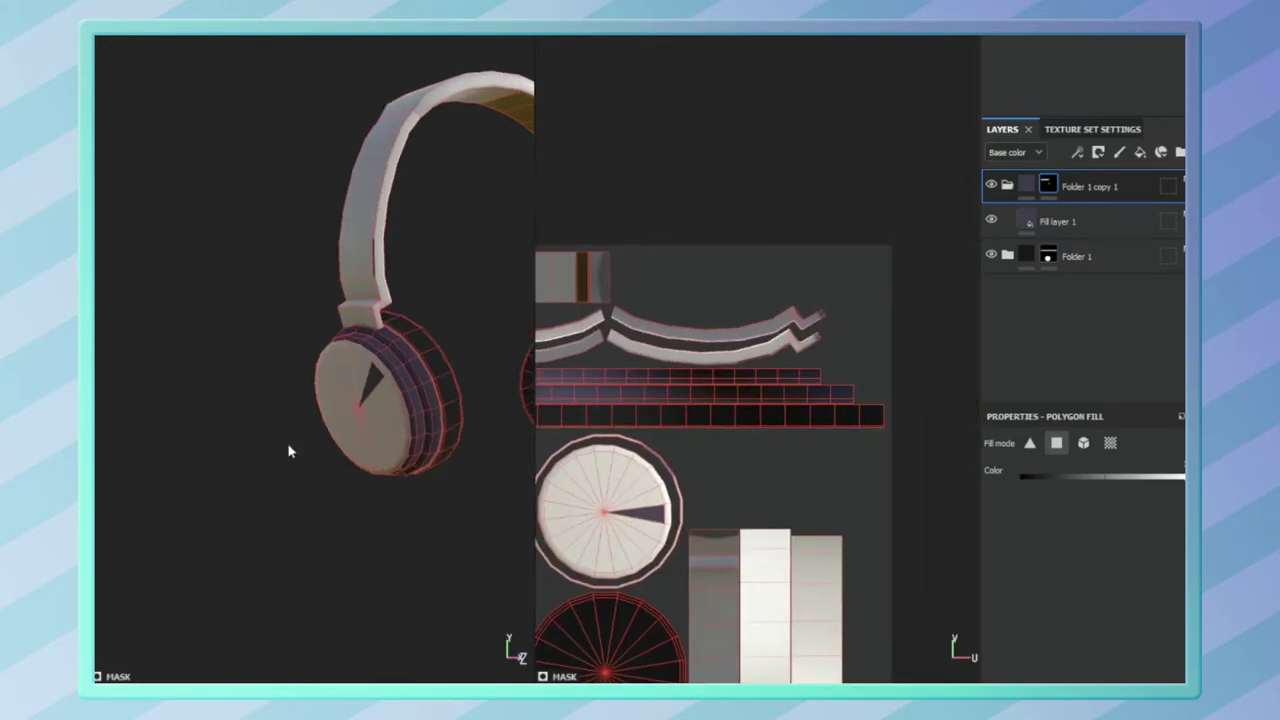
alt+drag(288, 449, 581, 413)
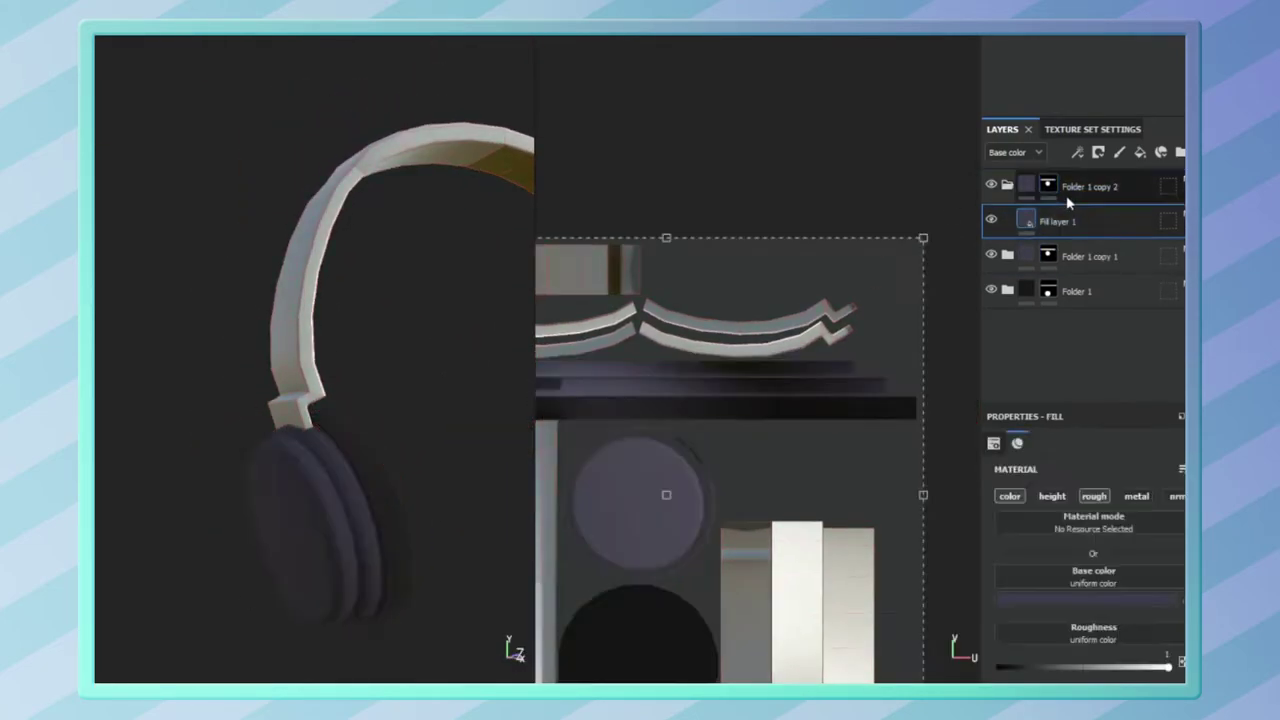
drag(222, 308, 362, 397)
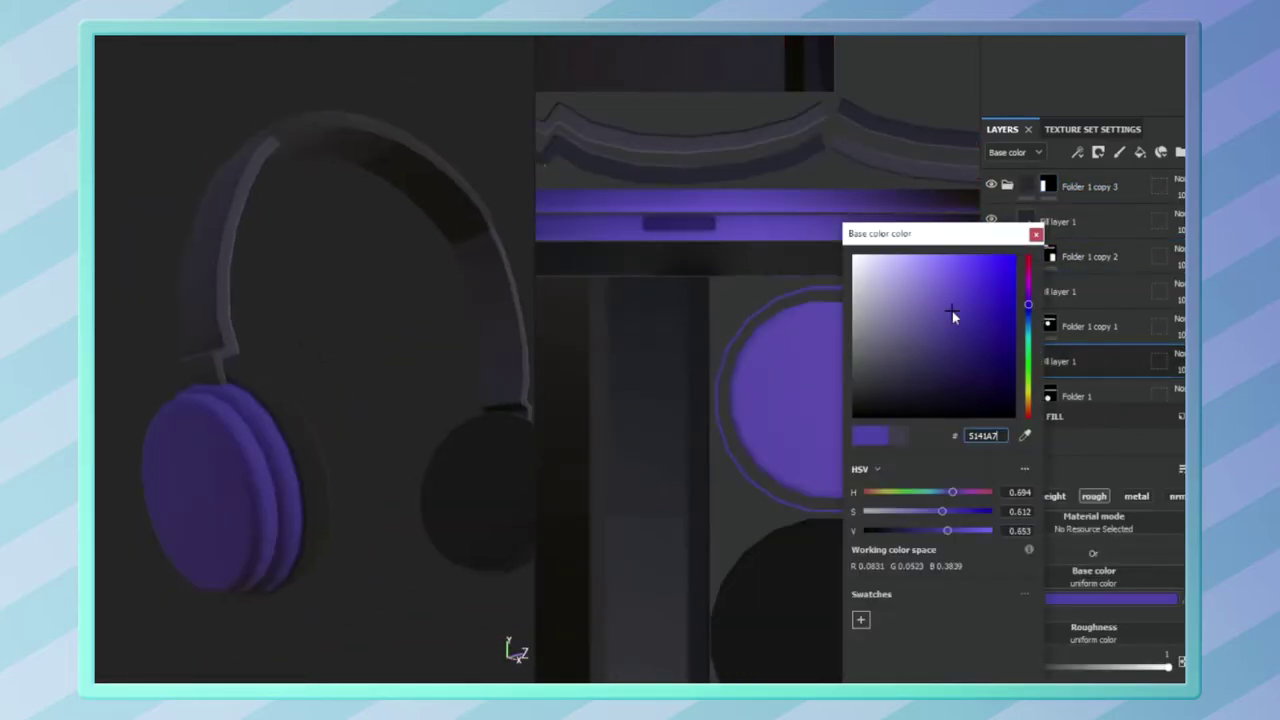
Step: Set the fill's base colour to the near-black #211F29 and check it on the ear cup
drag(952, 311, 951, 346)
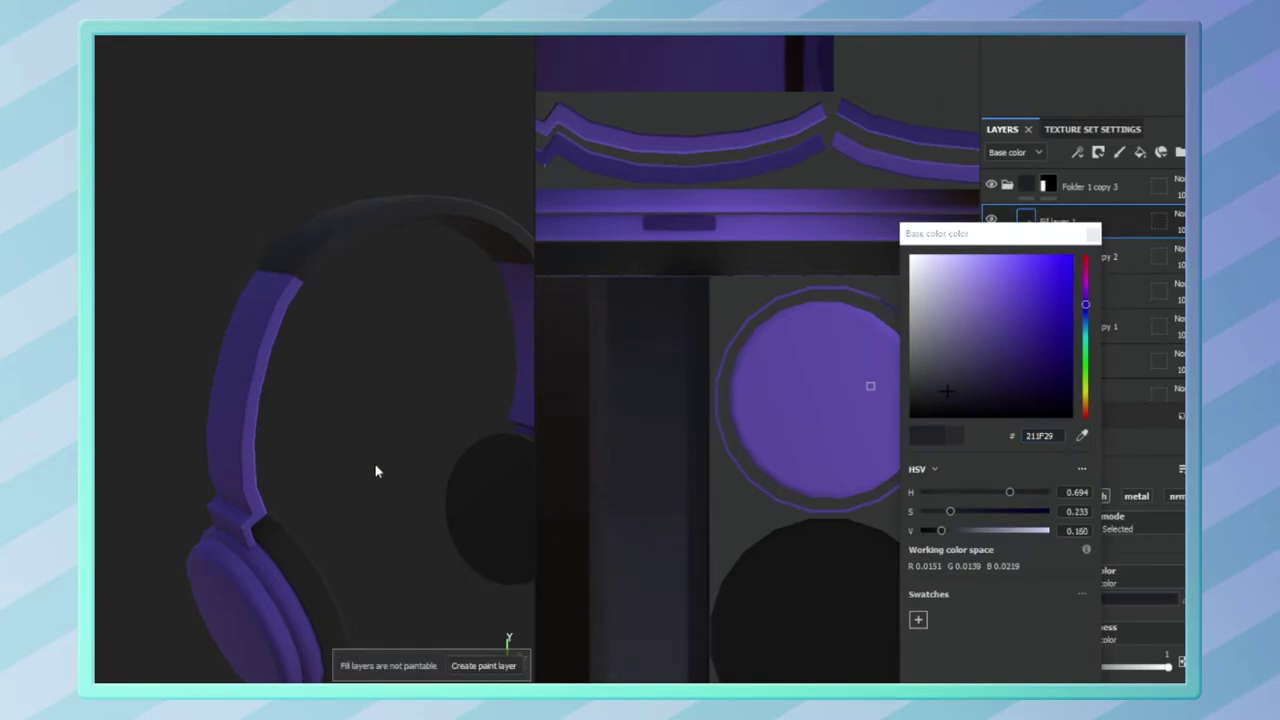
mouse_move(376, 471)
alt+mouse_down()
mouse_move(314, 434)
mouse_move(331, 445)
alt+mouse_up()
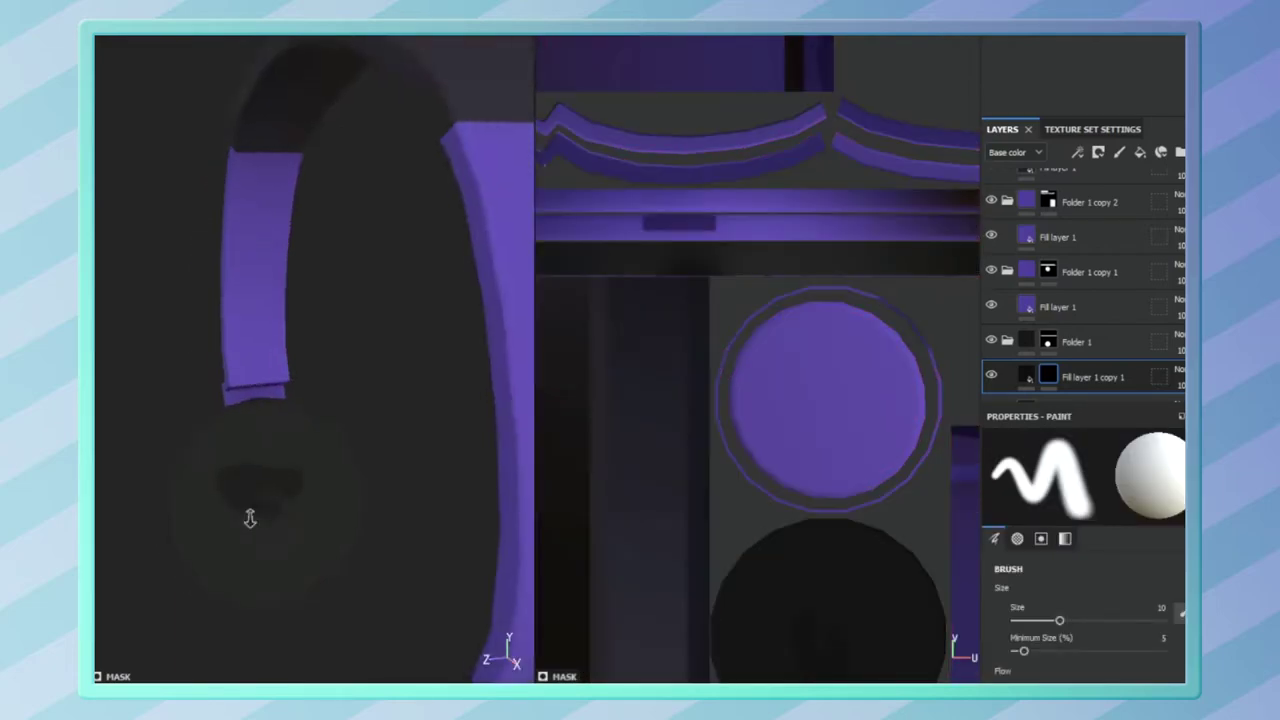
alt+right_drag(250, 518, 281, 458)
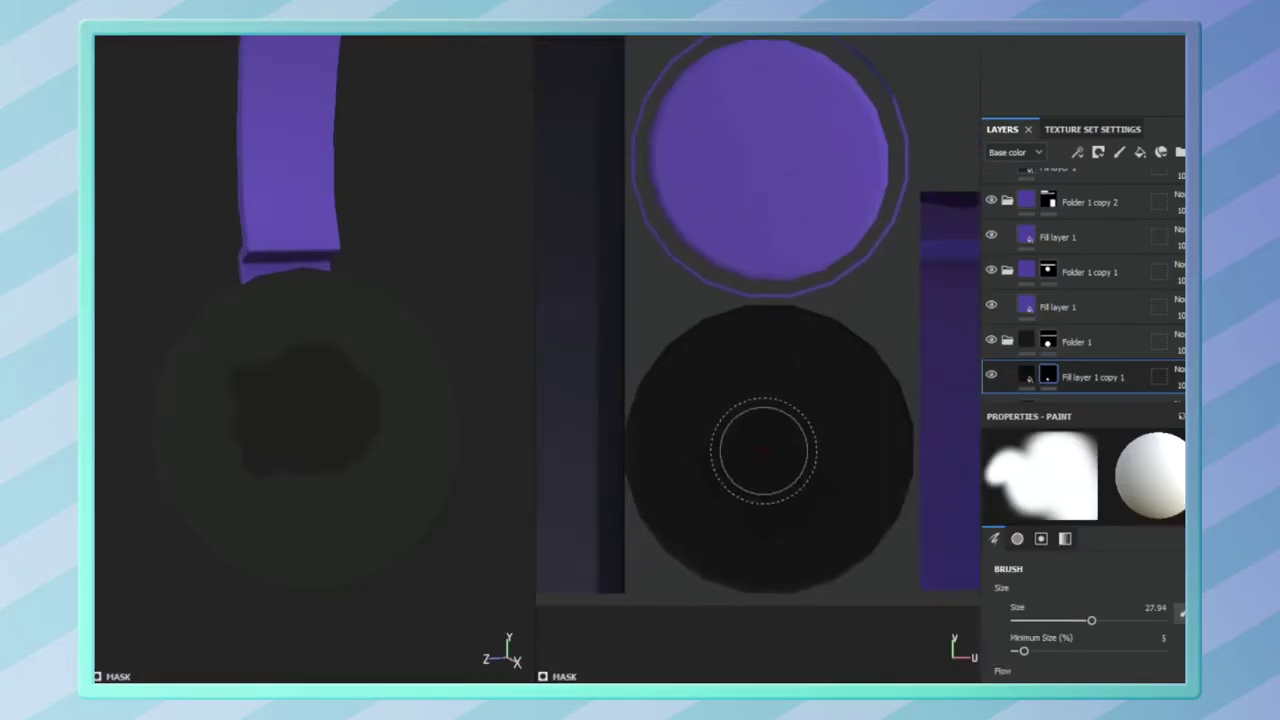
Step: Brush the earpad disc into the duplicated fill layer's mask
drag(773, 447, 835, 405)
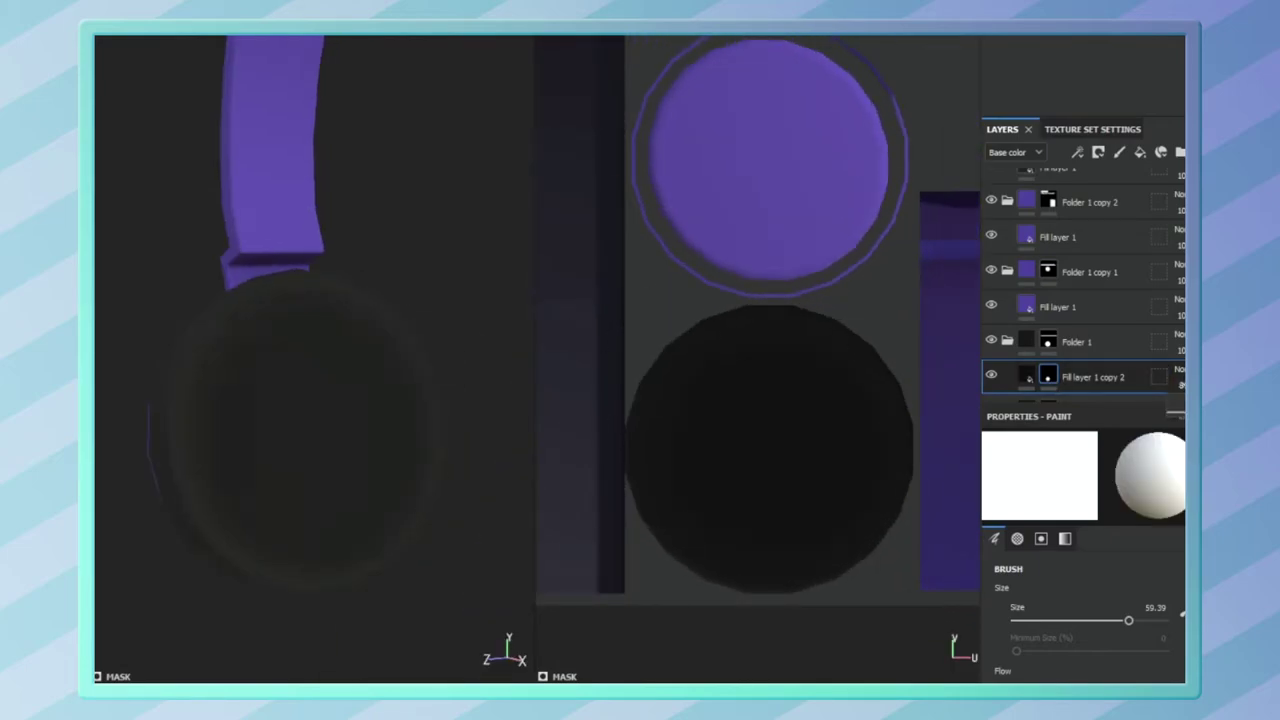
alt+drag(400, 350, 331, 341)
alt+drag(400, 380, 320, 400)
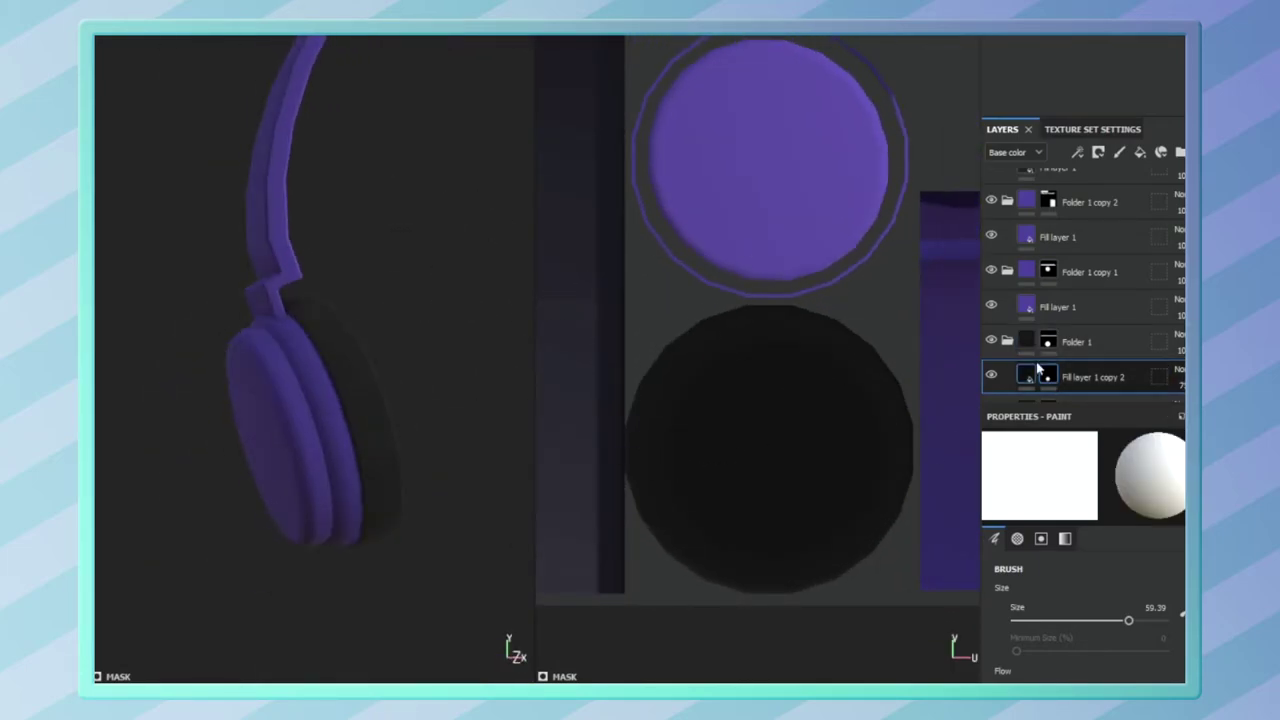
scroll(320, 400, up, 3)
key(4)
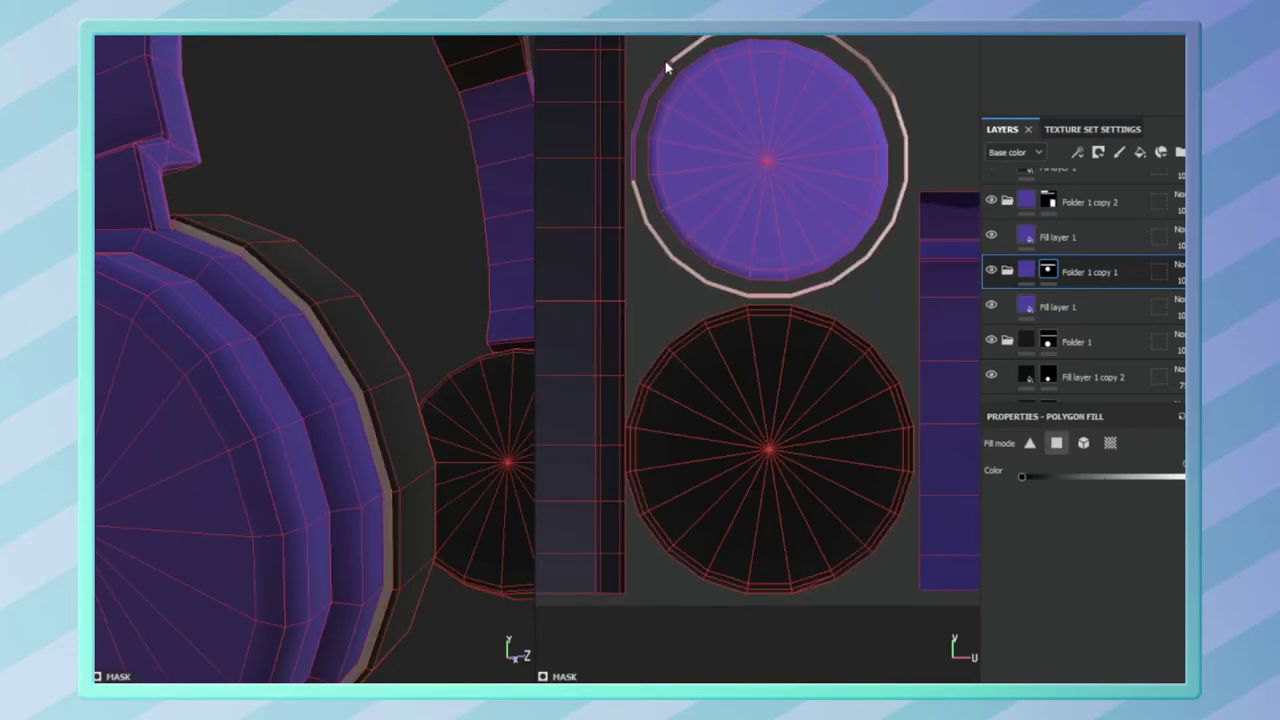
Step: Polygon-fill the ear cup's outer ring and add Fill layer 2 inside Folder 1
drag(690, 273, 717, 293)
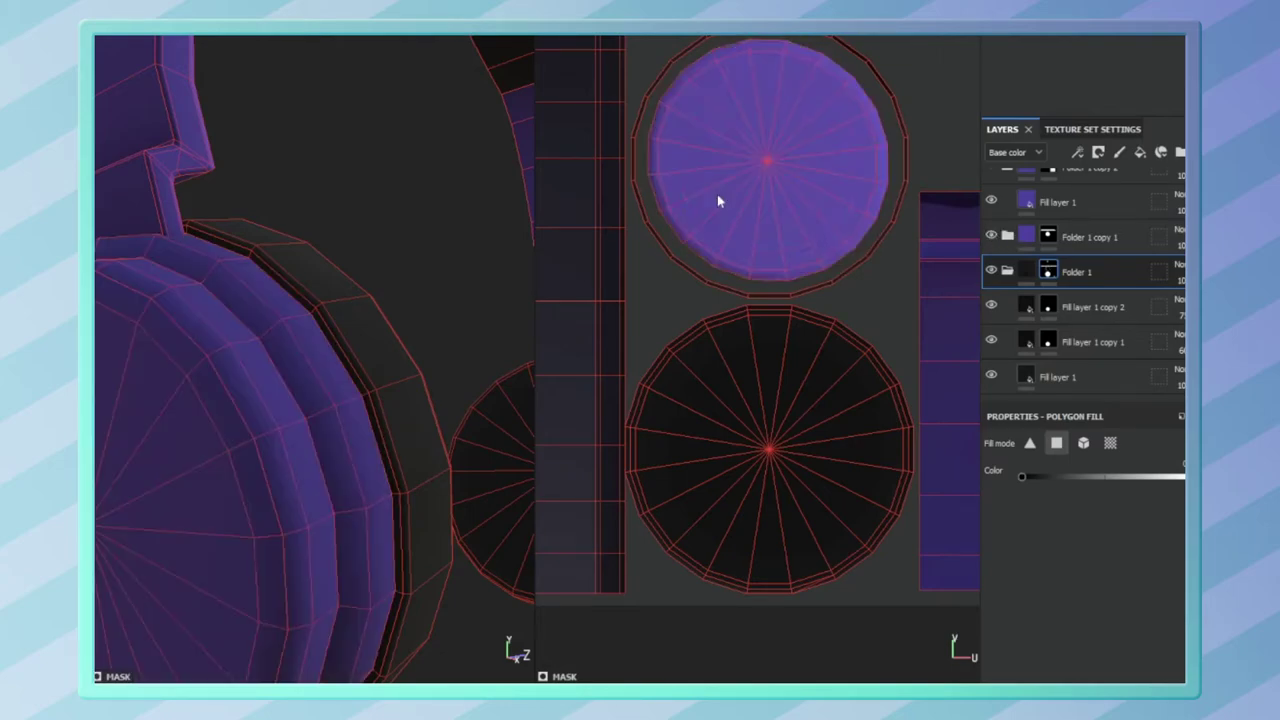
right_click(1016, 307)
click(1040, 452)
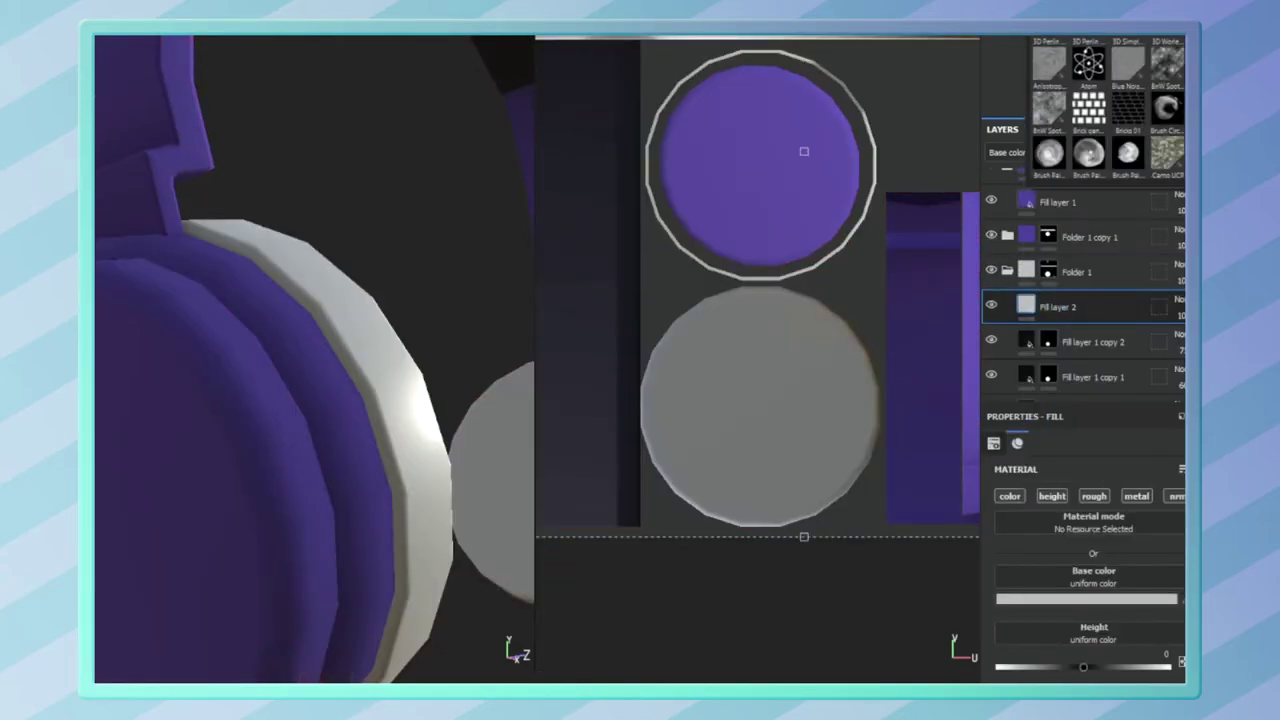
right_click(1050, 202)
click(1049, 106)
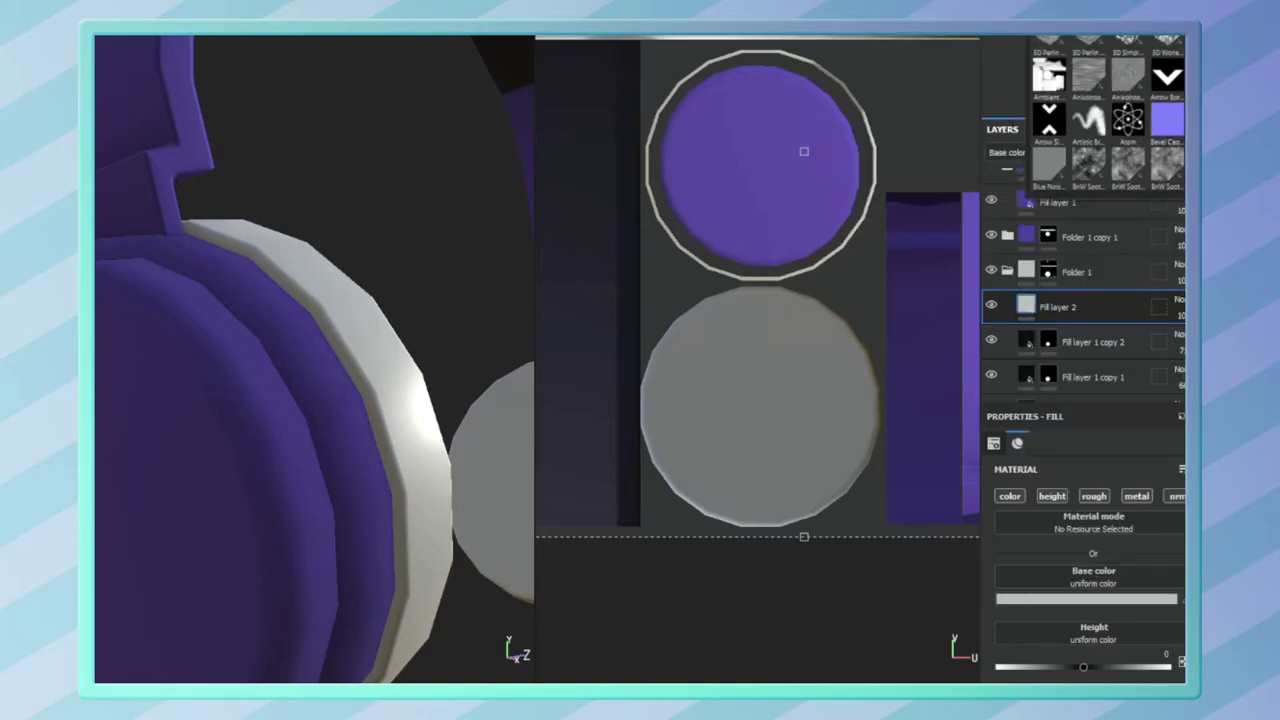
key(Escape)
click(1092, 129)
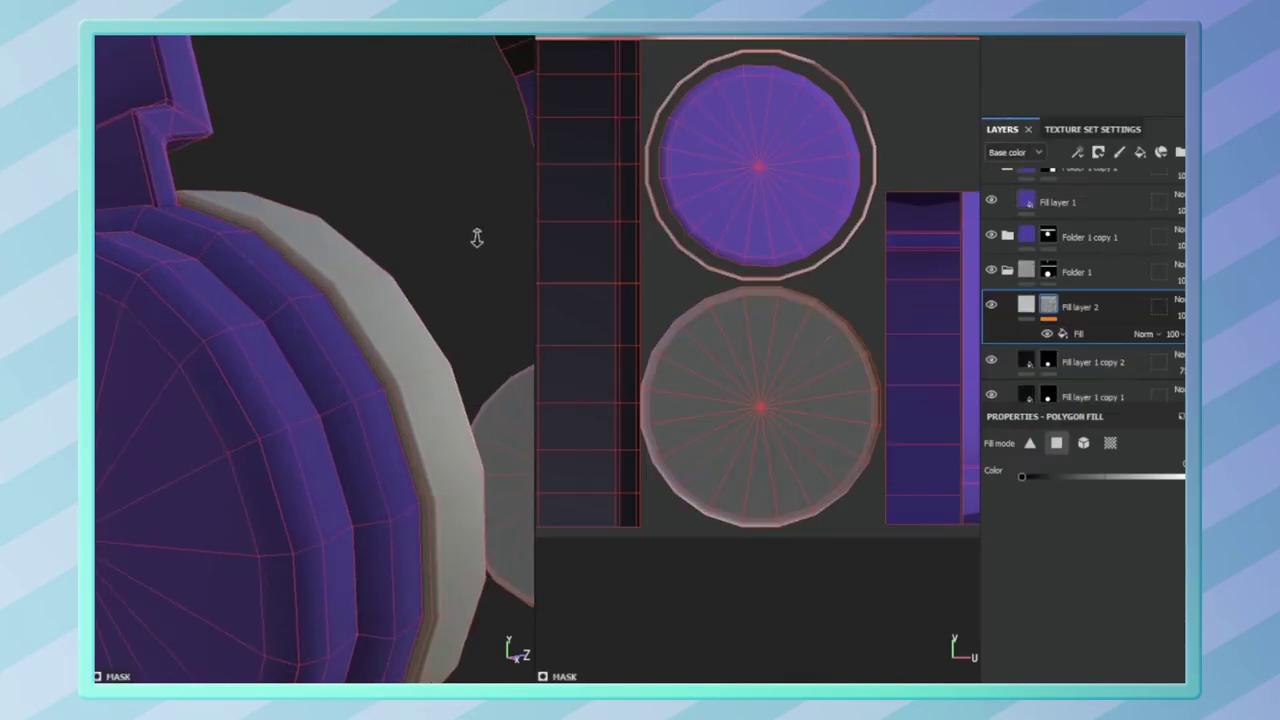
click(1080, 307)
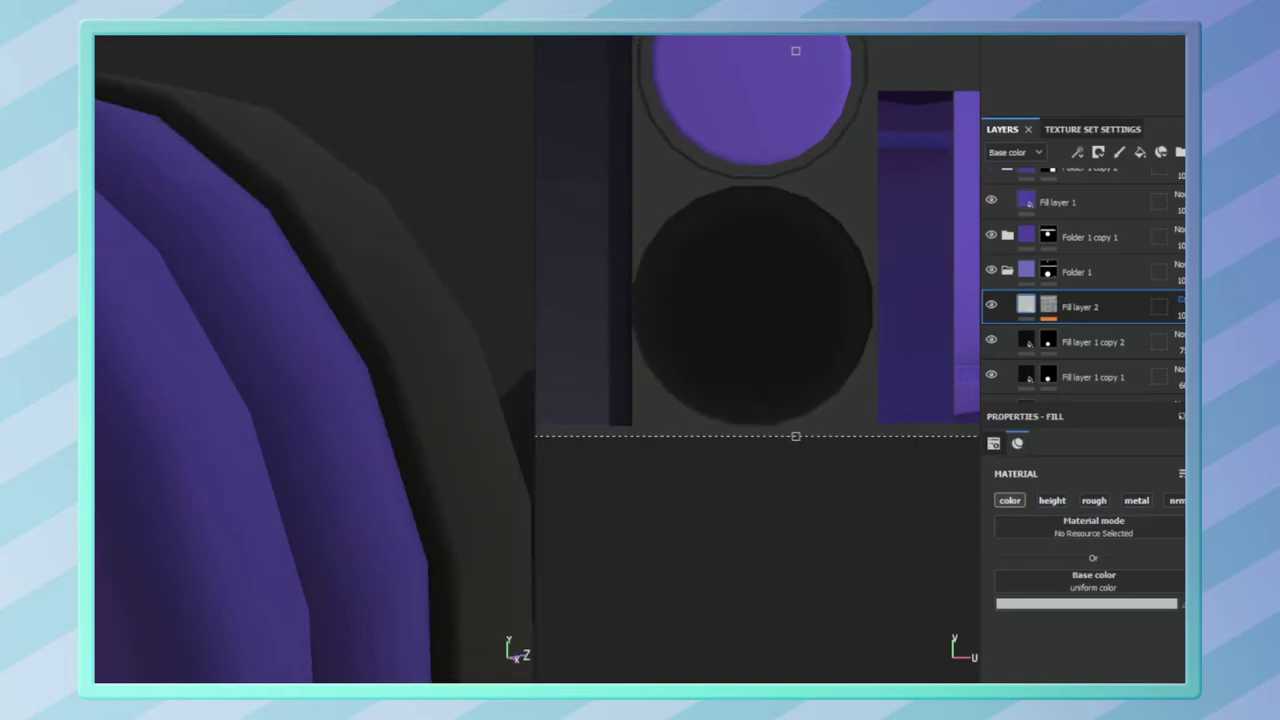
Step: Add a Curvature generator to Fill layer 2's mask, tightening Global Balance and removing Blur
alt+drag(403, 309, 1068, 307)
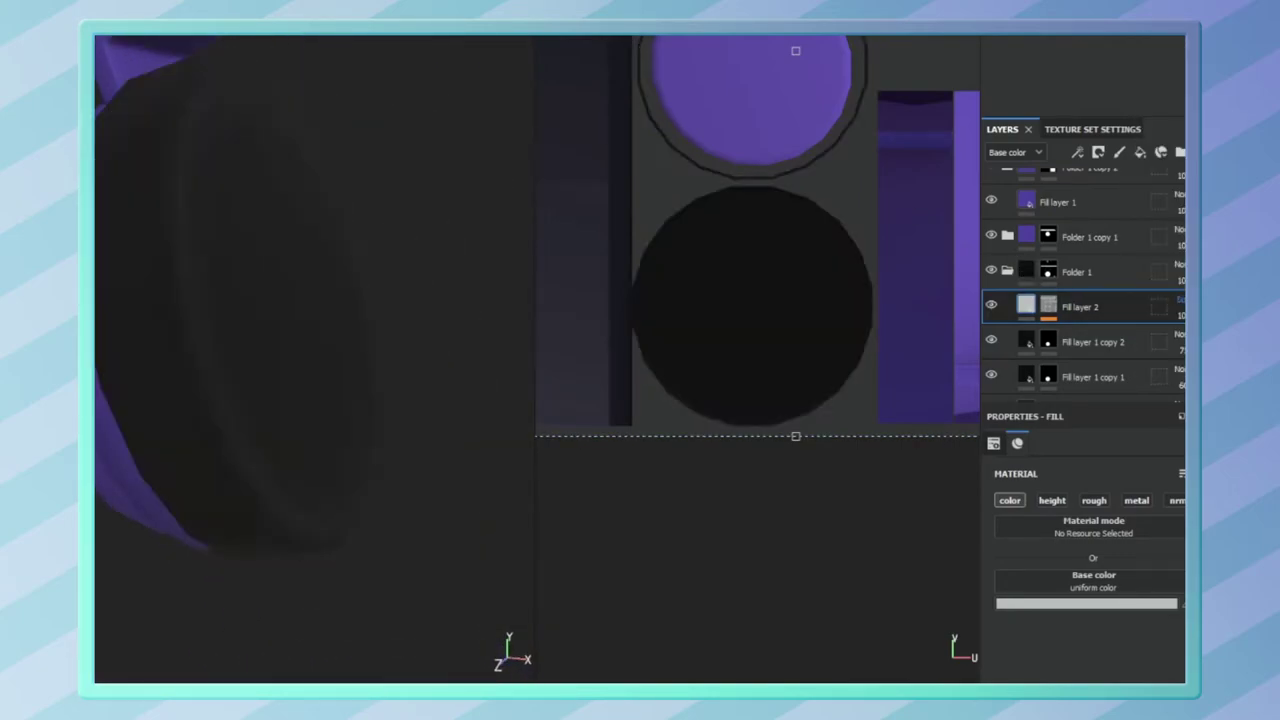
click(1051, 37)
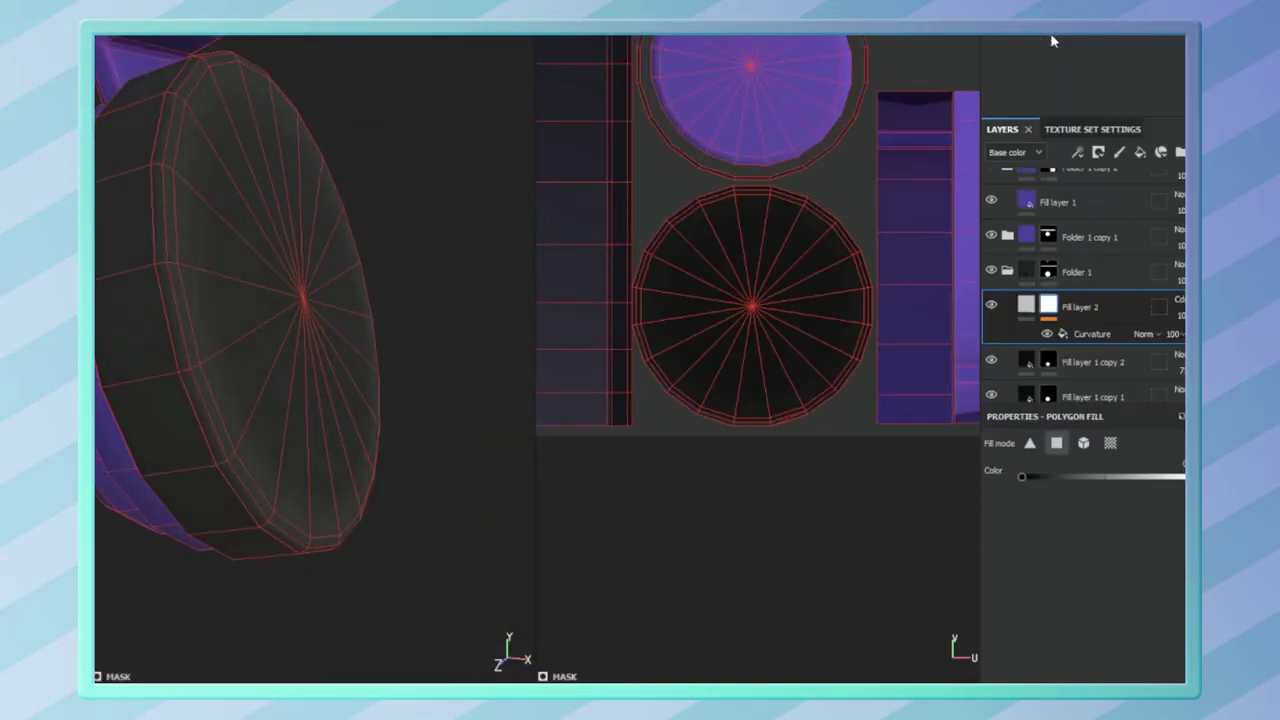
drag(1076, 635, 1085, 660)
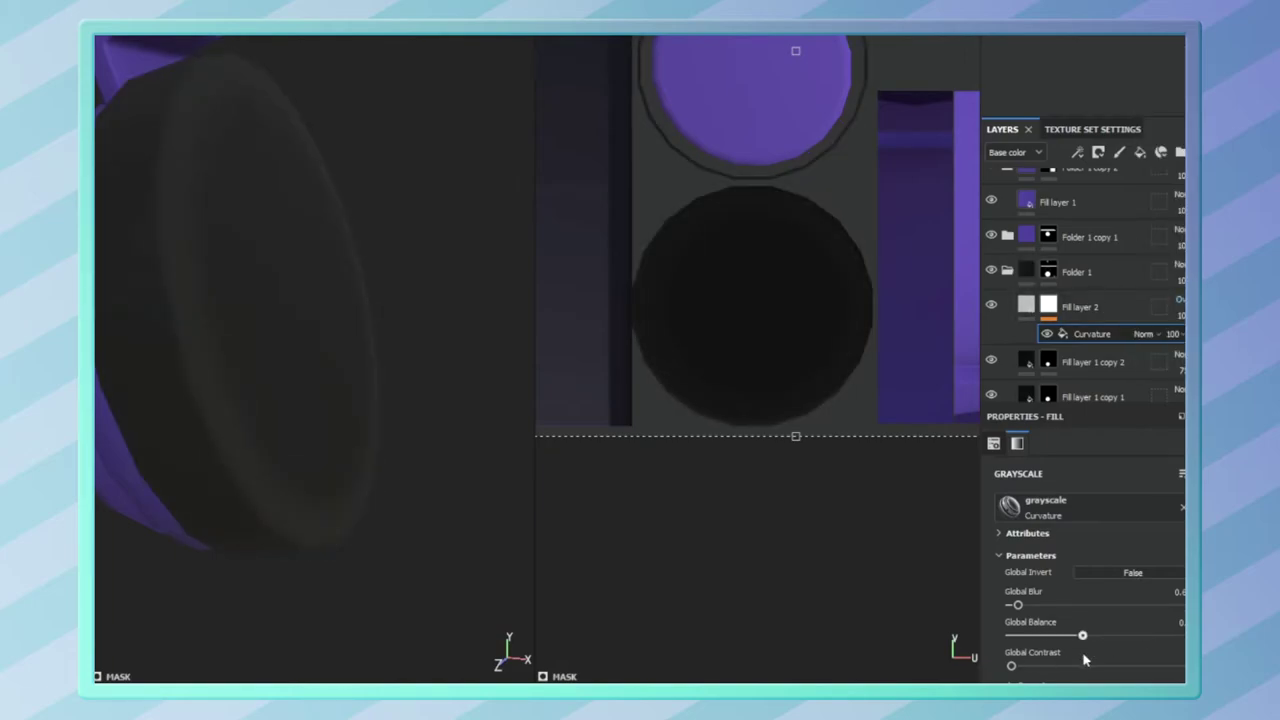
drag(1018, 607, 1008, 607)
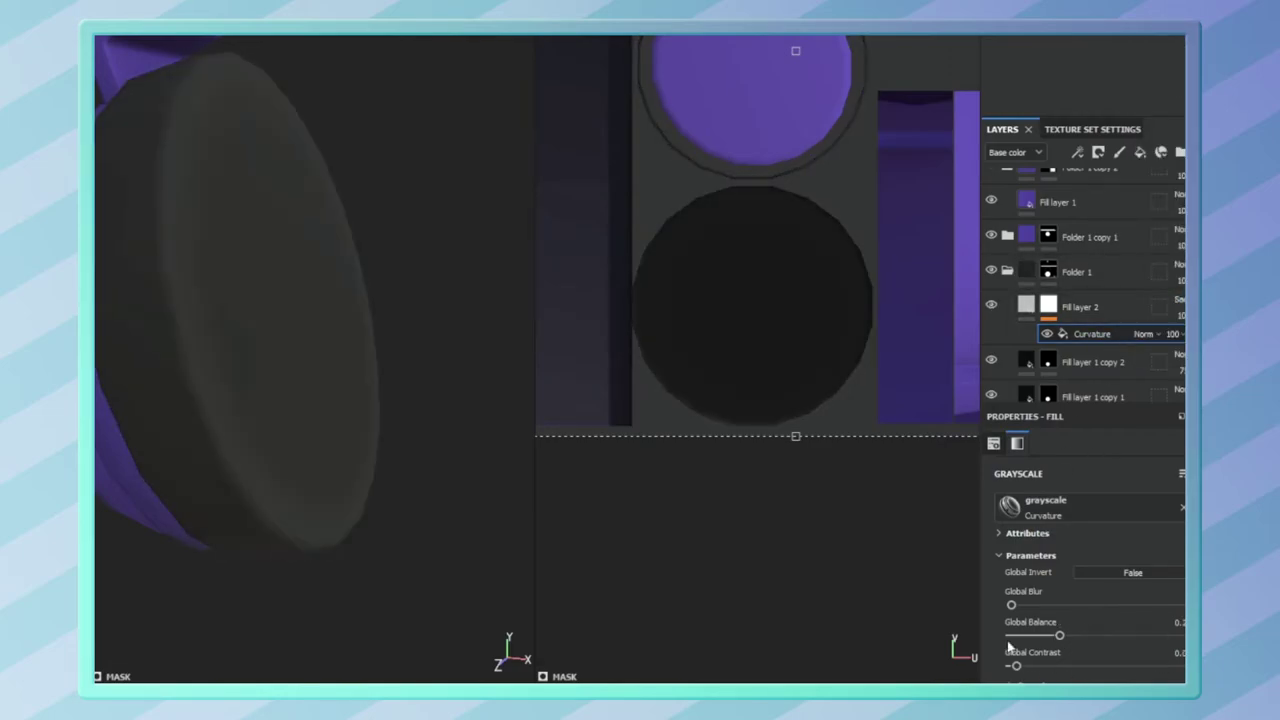
scroll(1010, 646, down, 2)
Step: Make another copy of the earpad fill layer in Folder 1 and switch to mask painting
click(1112, 305)
alt+drag(430, 260, 388, 250)
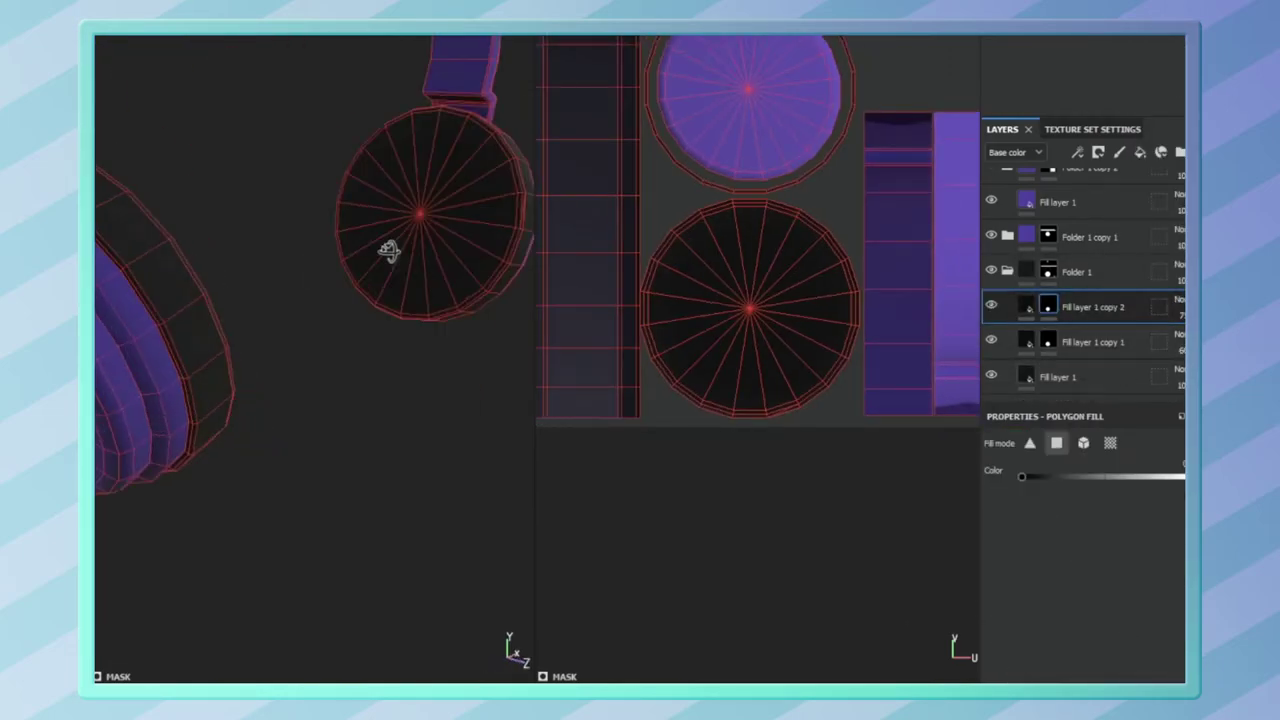
click(1077, 271)
alt+drag(400, 350, 135, 487)
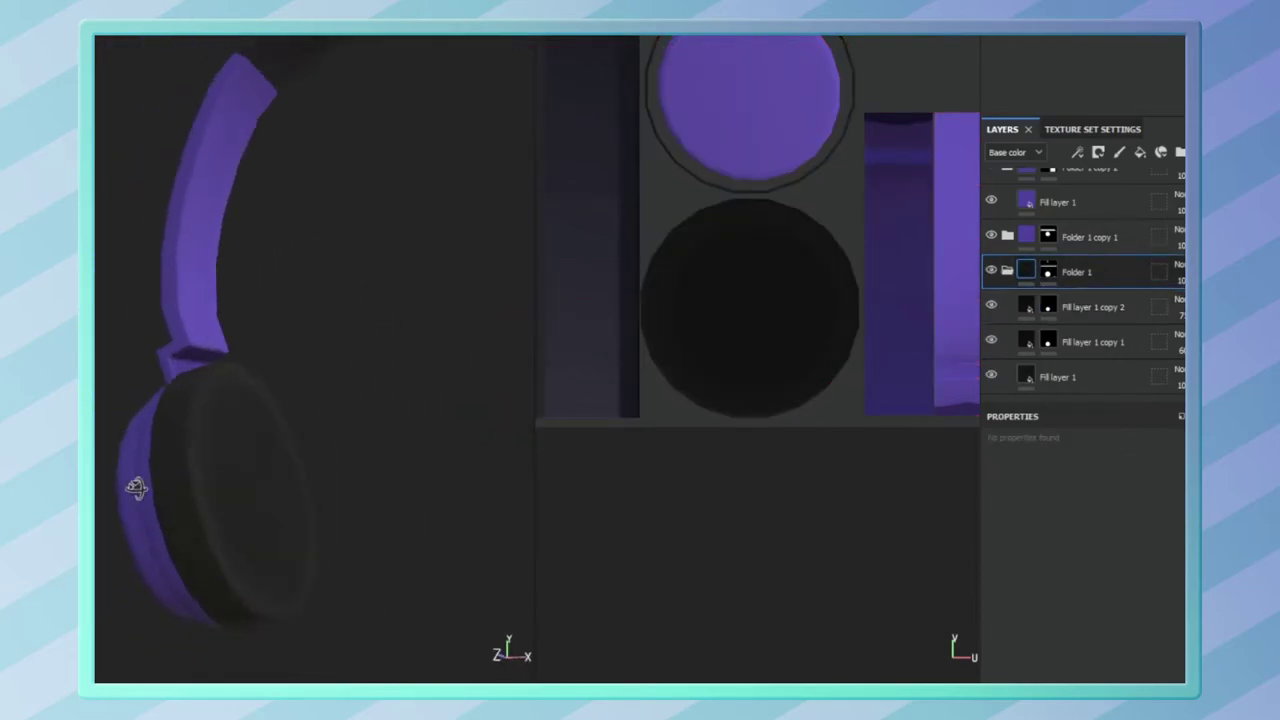
click(1043, 308)
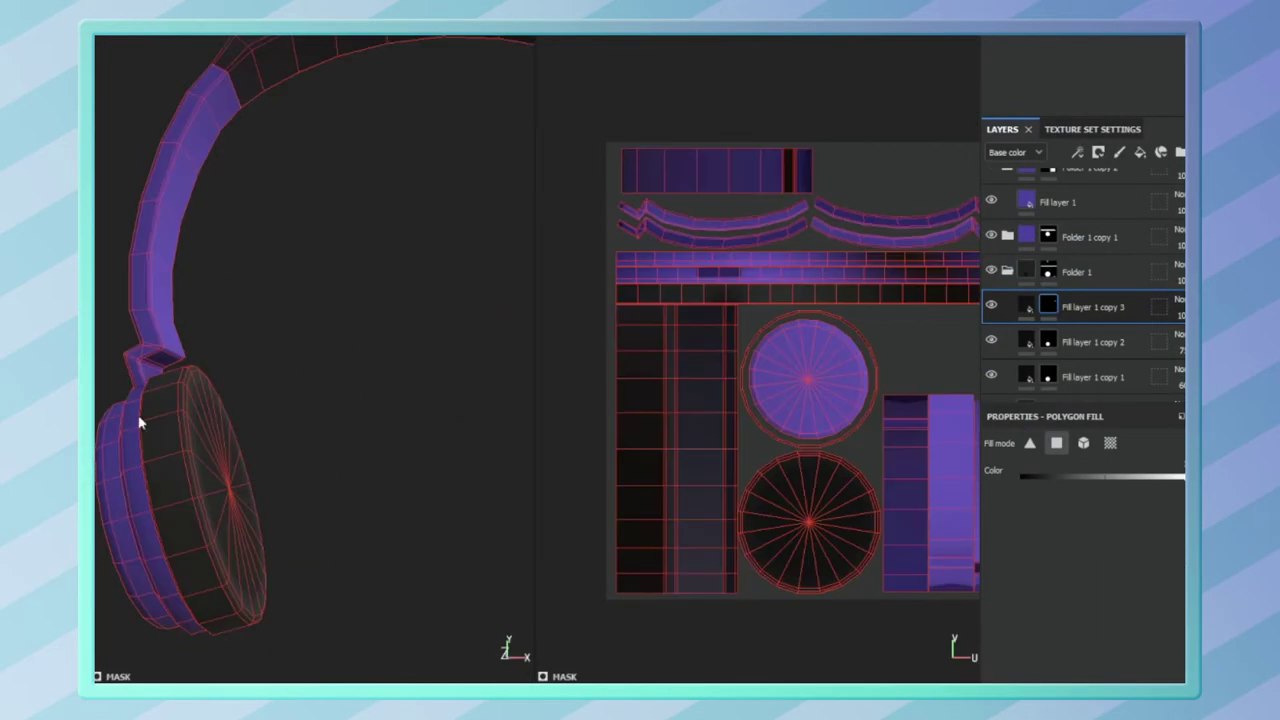
scroll(723, 337, up, 2)
drag(536, 360, 329, 394)
scroll(381, 287, up, 3)
key(1)
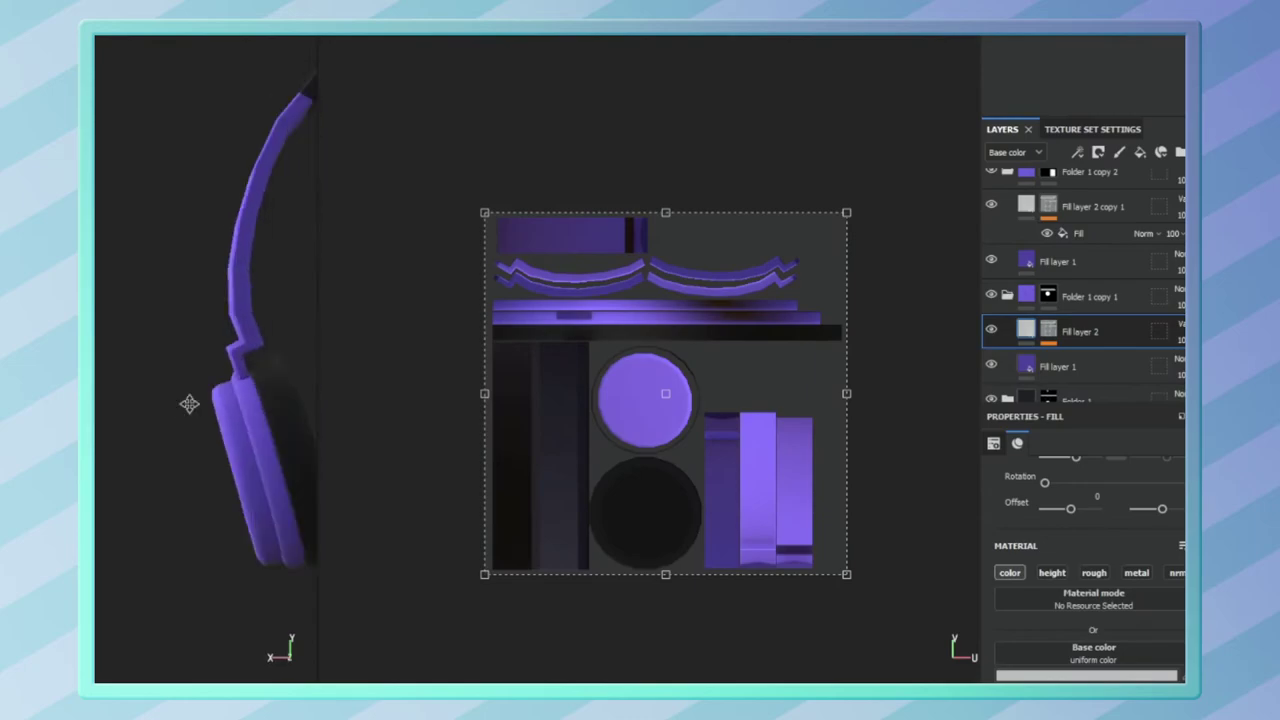
Step: Orbit to a front three-quarter view of the headphones
alt+drag(189, 403, 124, 400)
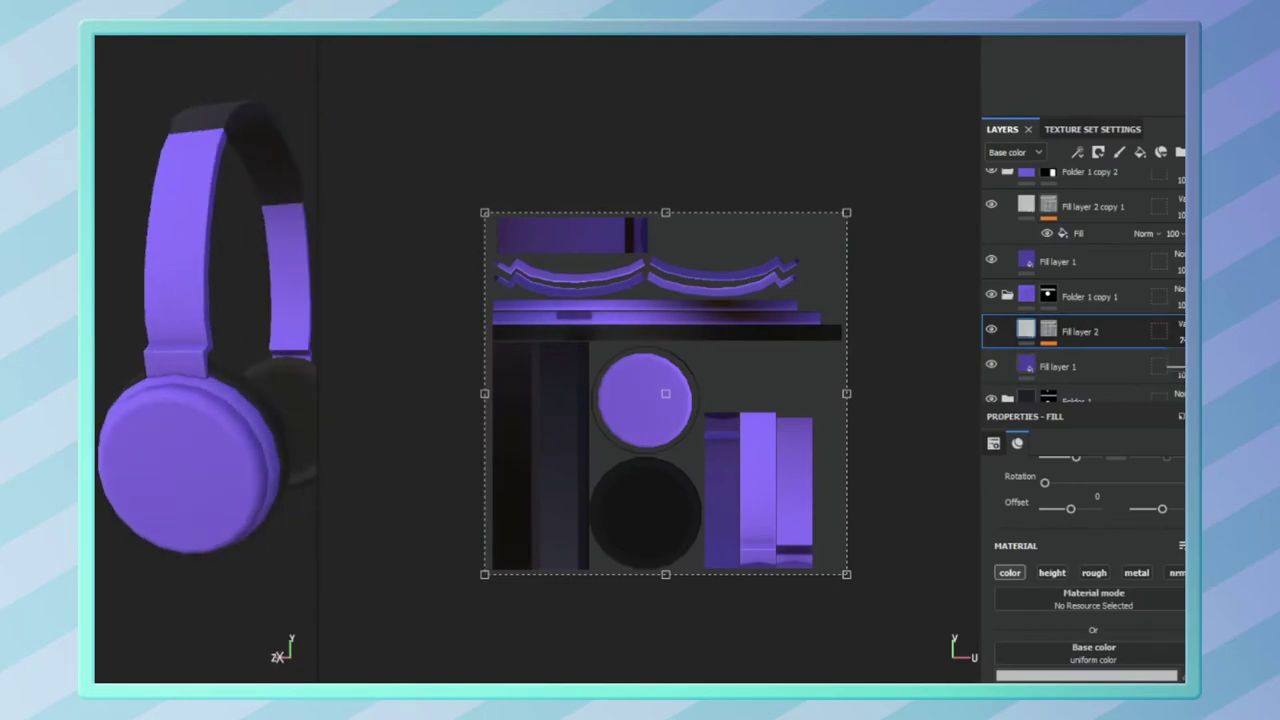
scroll(305, 443, up, 5)
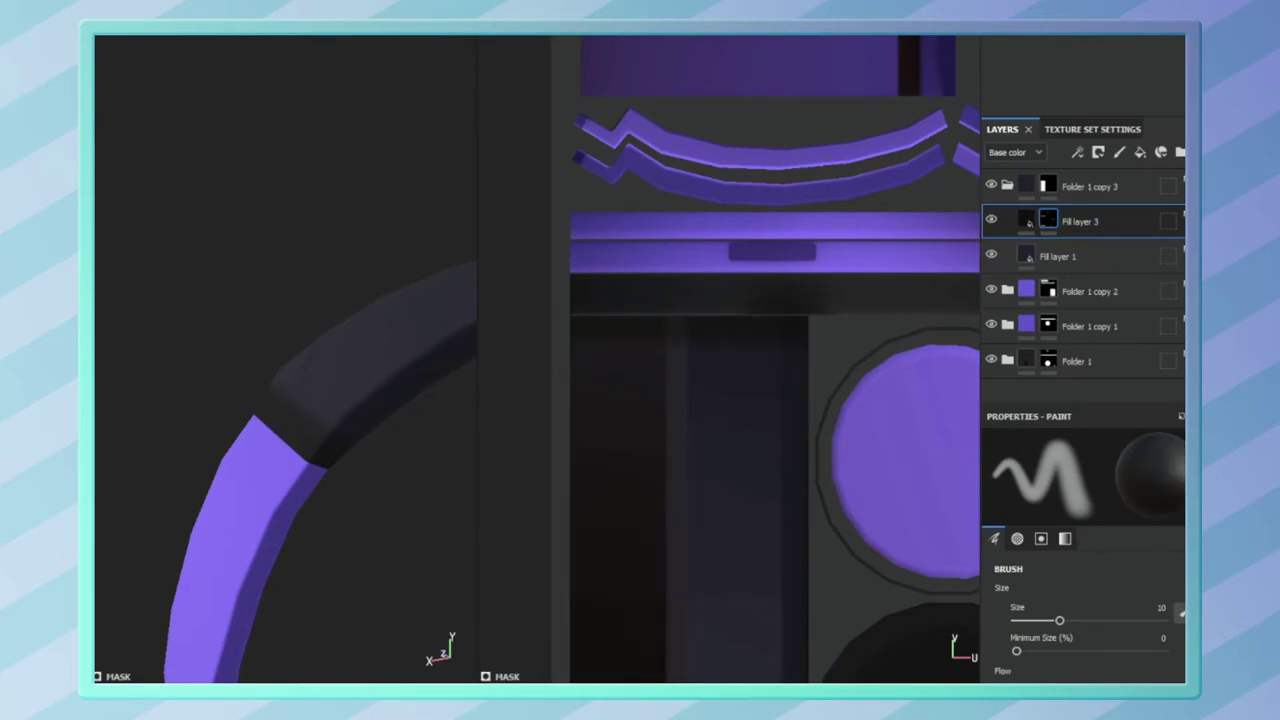
Step: Enlarge the brush to about 24 and stroke straight along the headband strip
alt+drag(240, 343, 337, 380)
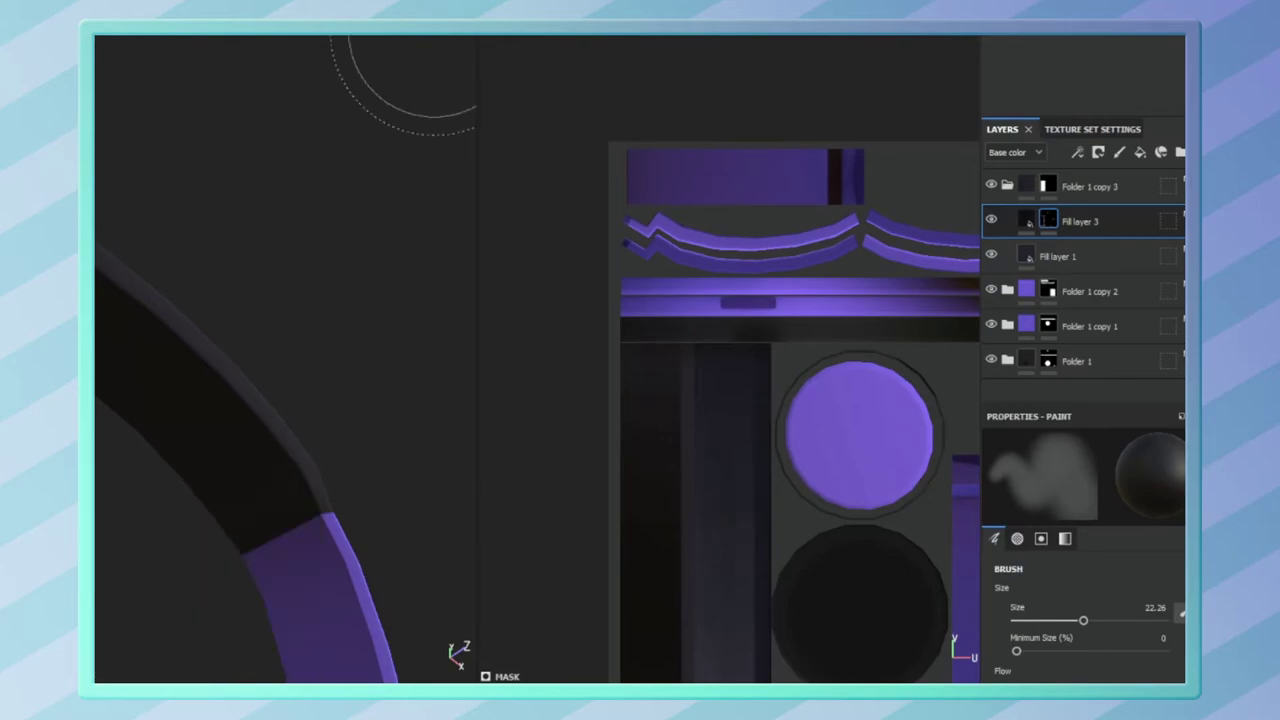
middle_drag(733, 588, 734, 343)
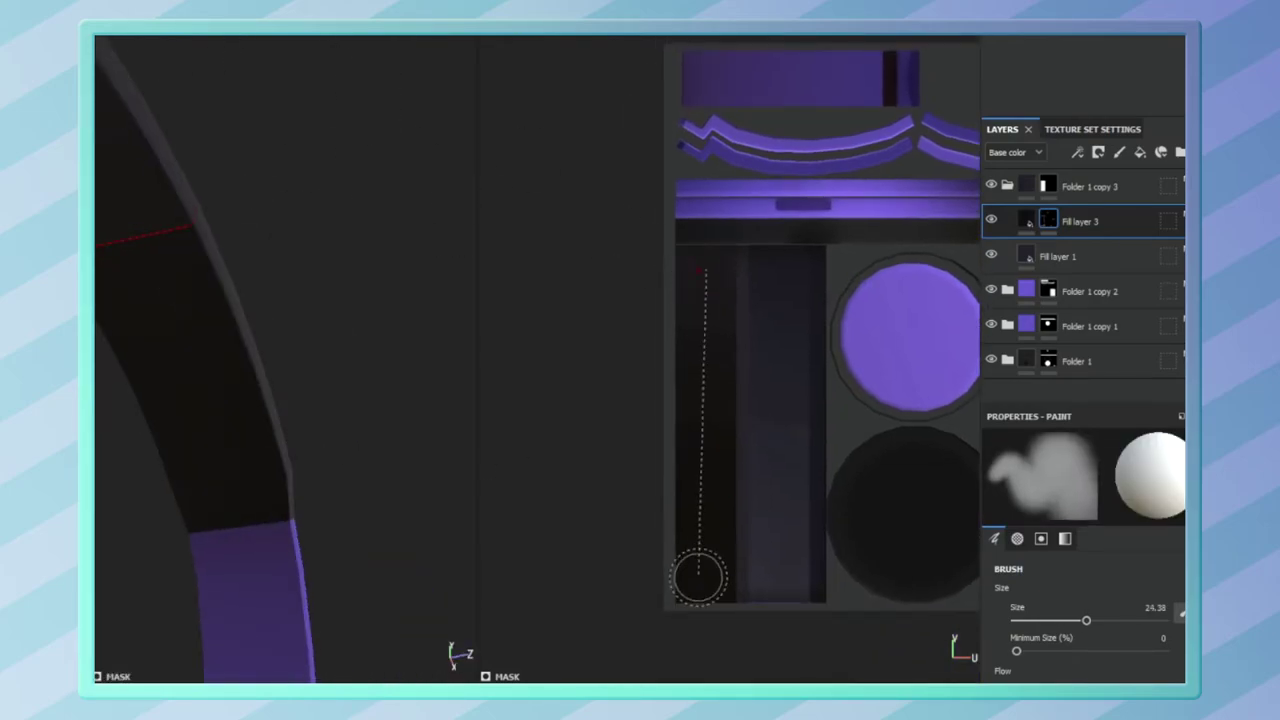
mouse_move(329, 400)
alt+mouse_down()
mouse_move(299, 462)
mouse_move(297, 411)
alt+mouse_up()
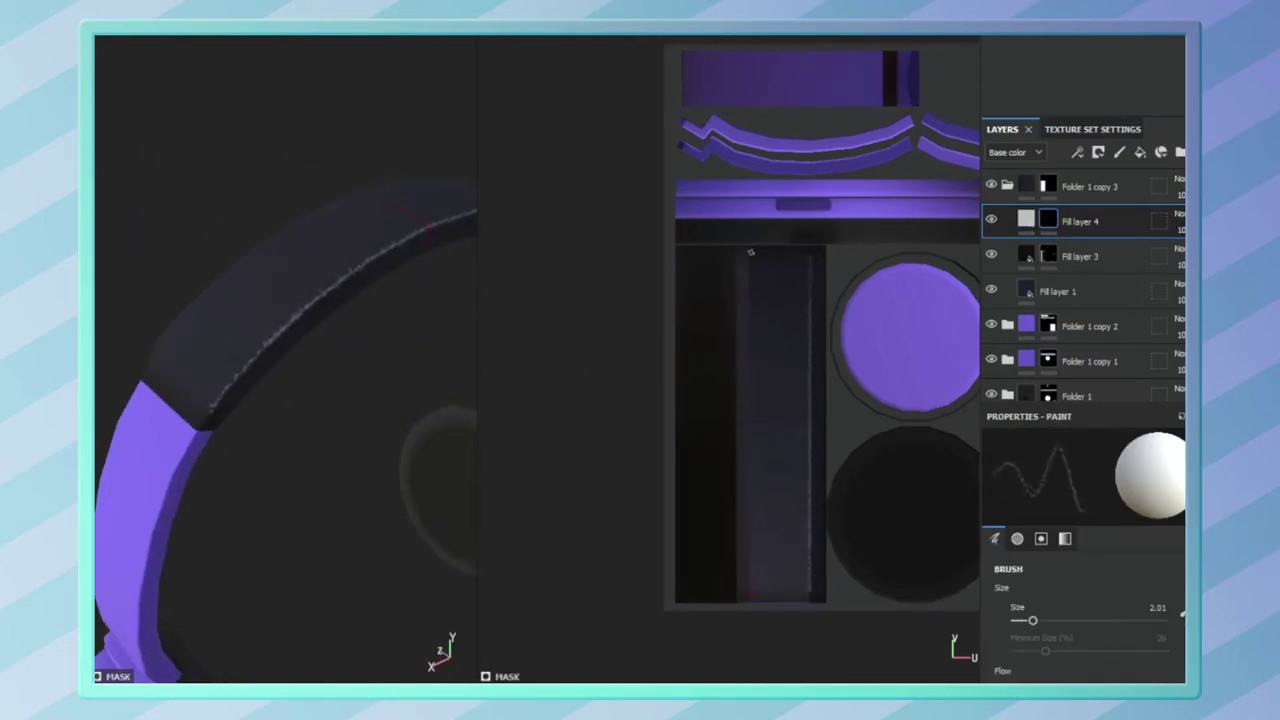
scroll(842, 540, up, 1)
key(f)
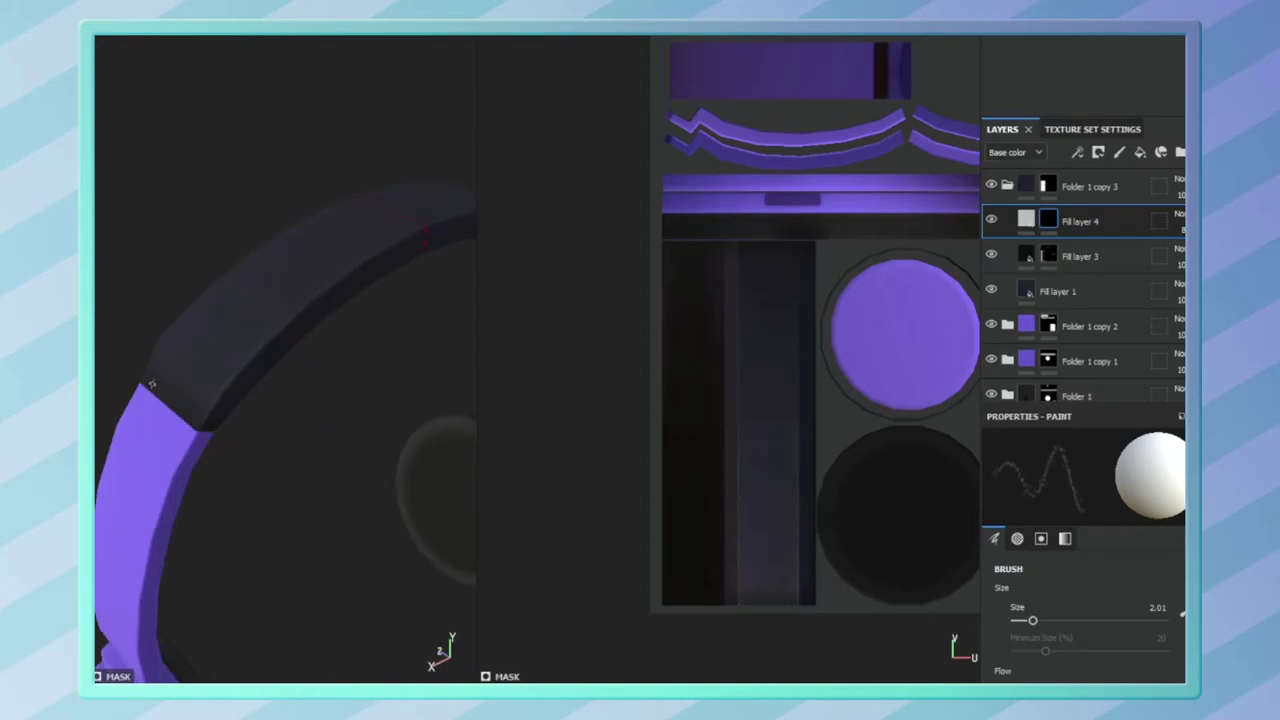
Step: Duplicate the dark Fill layer 4 into Folder 1 copy 2, framing the headband strips
drag(995, 222, 1041, 320)
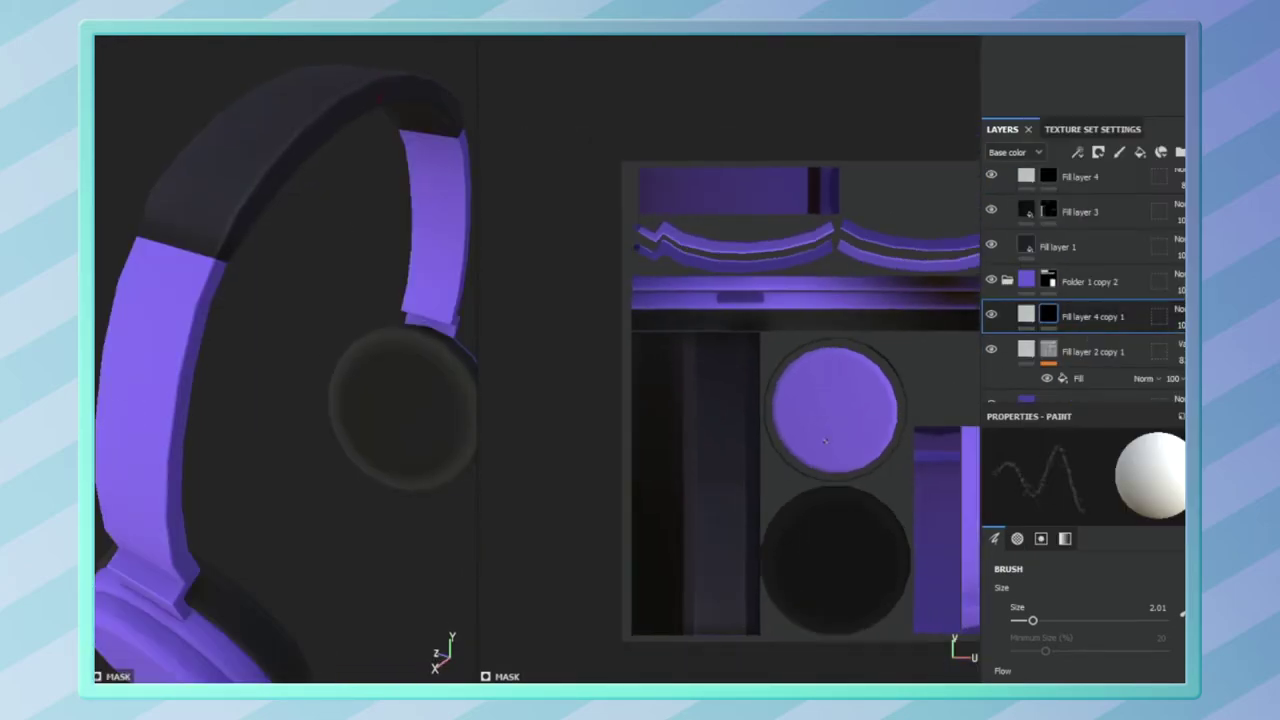
scroll(892, 290, up, 5)
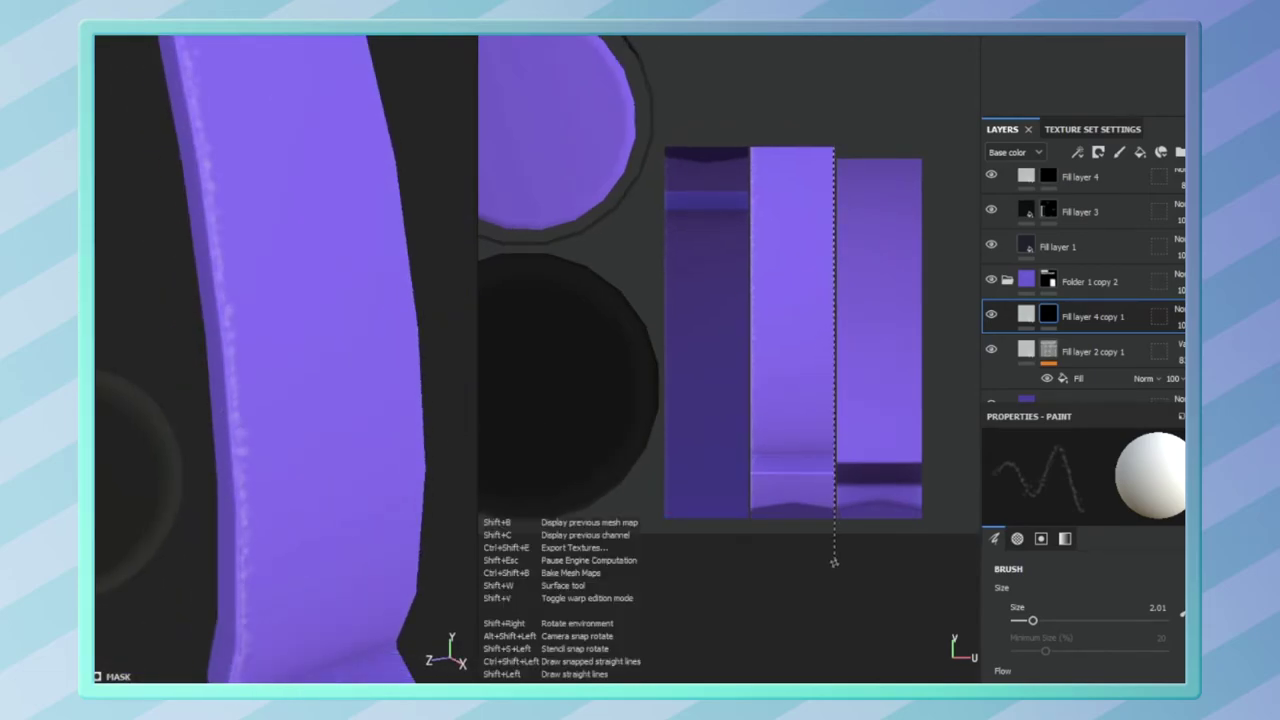
key(f)
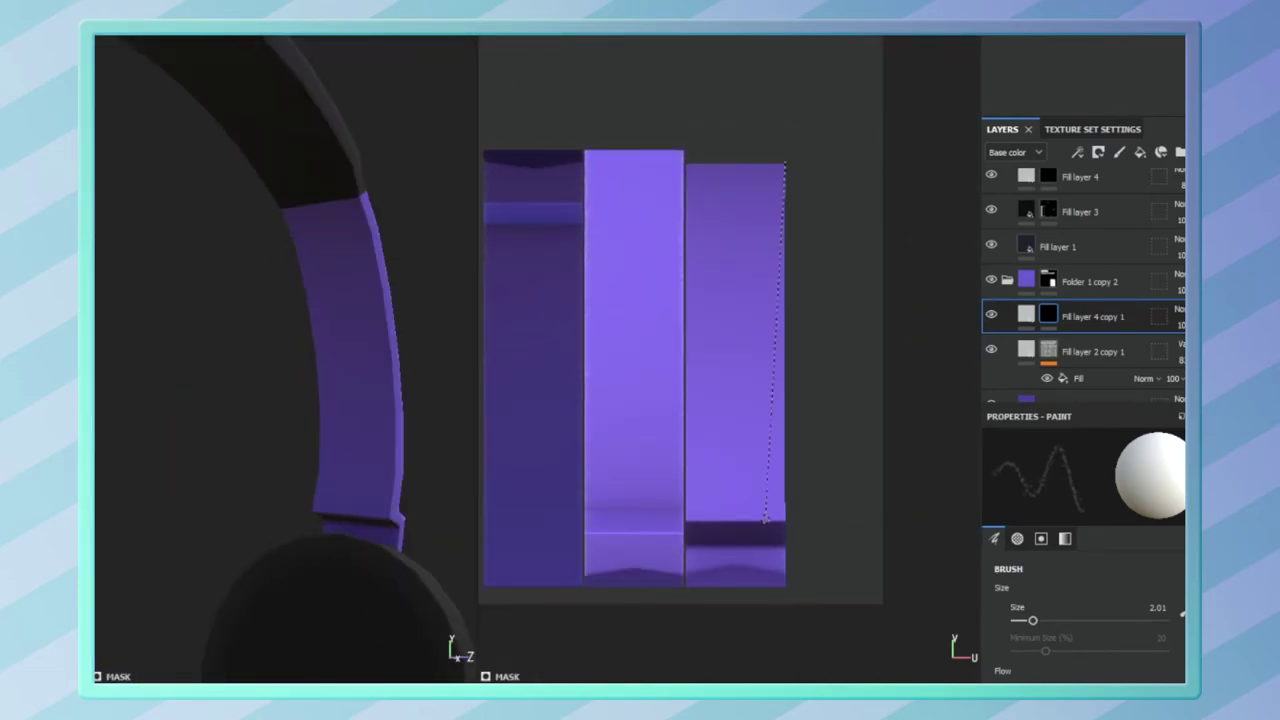
key(f)
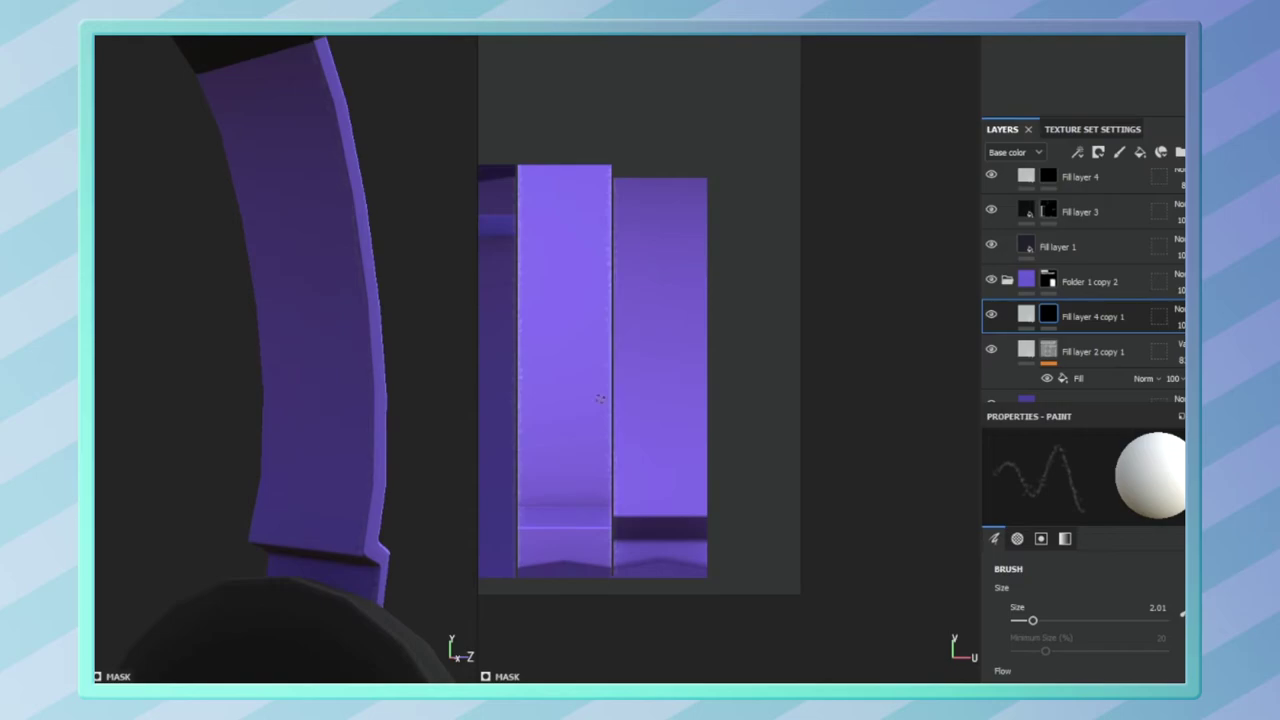
key(f)
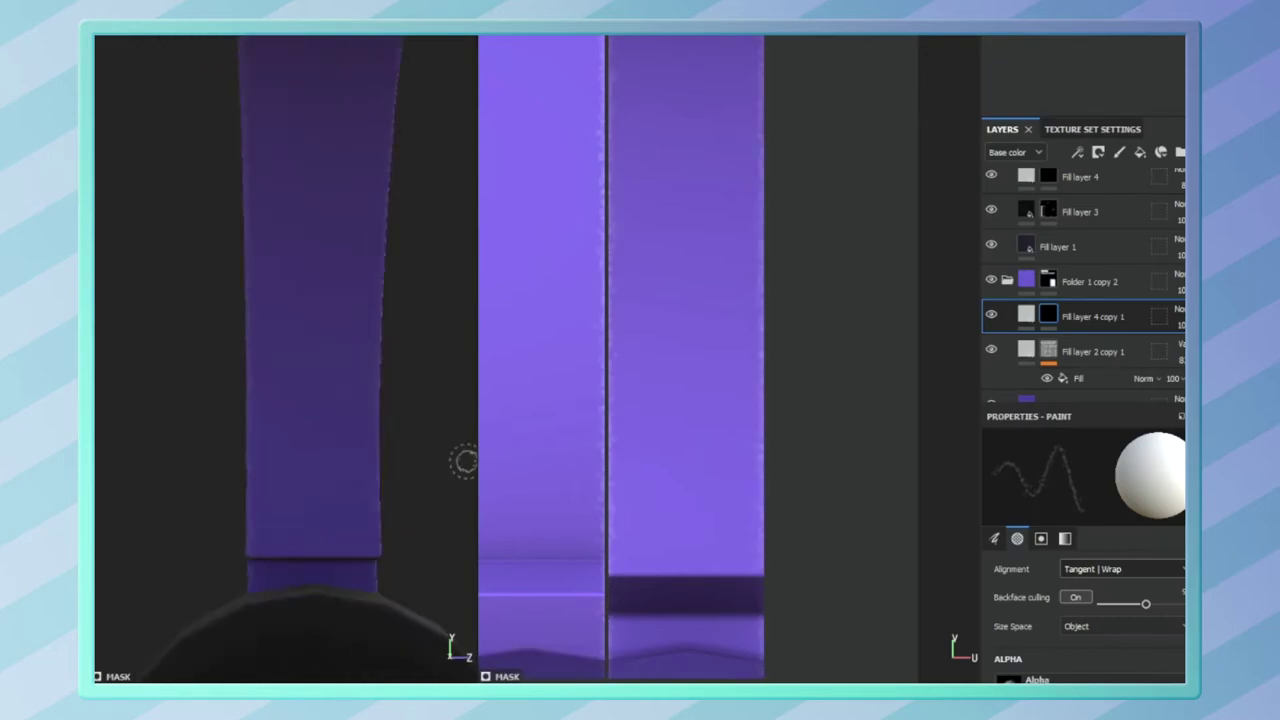
Step: Add a second copy of the dark fill layer and select Fill layer 4 copy 2
alt+drag(463, 457, 300, 362)
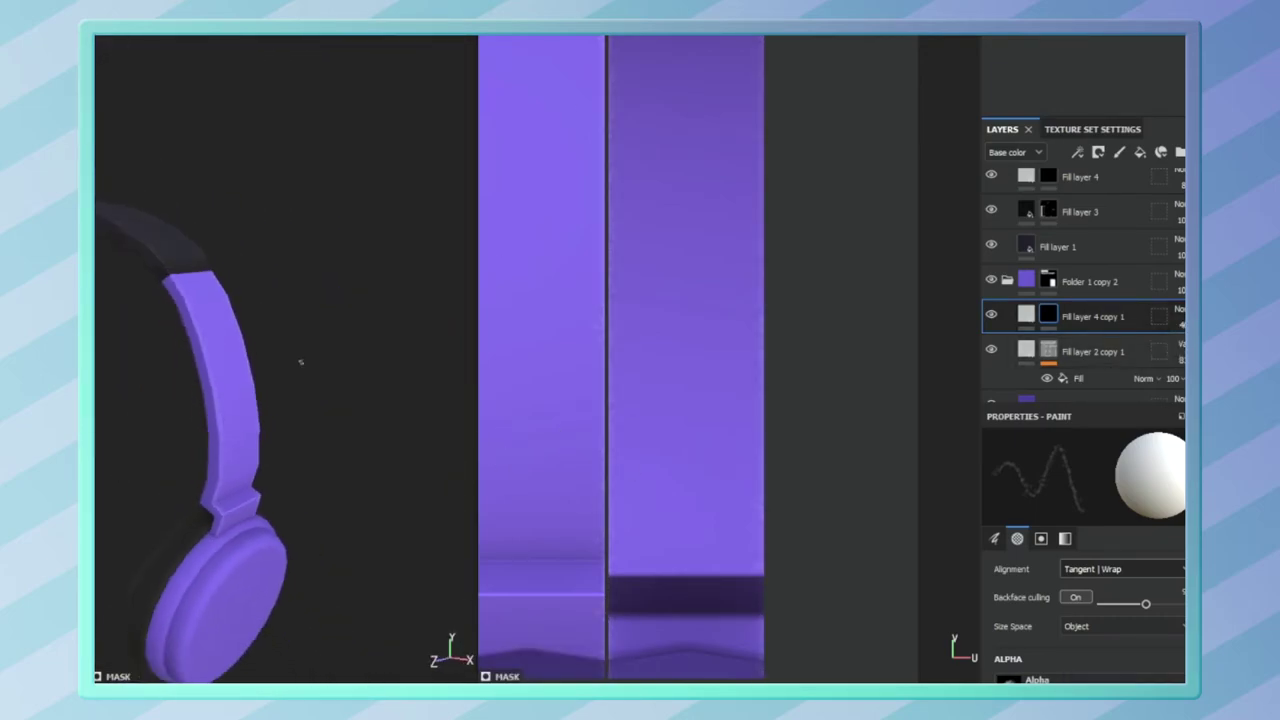
key(f)
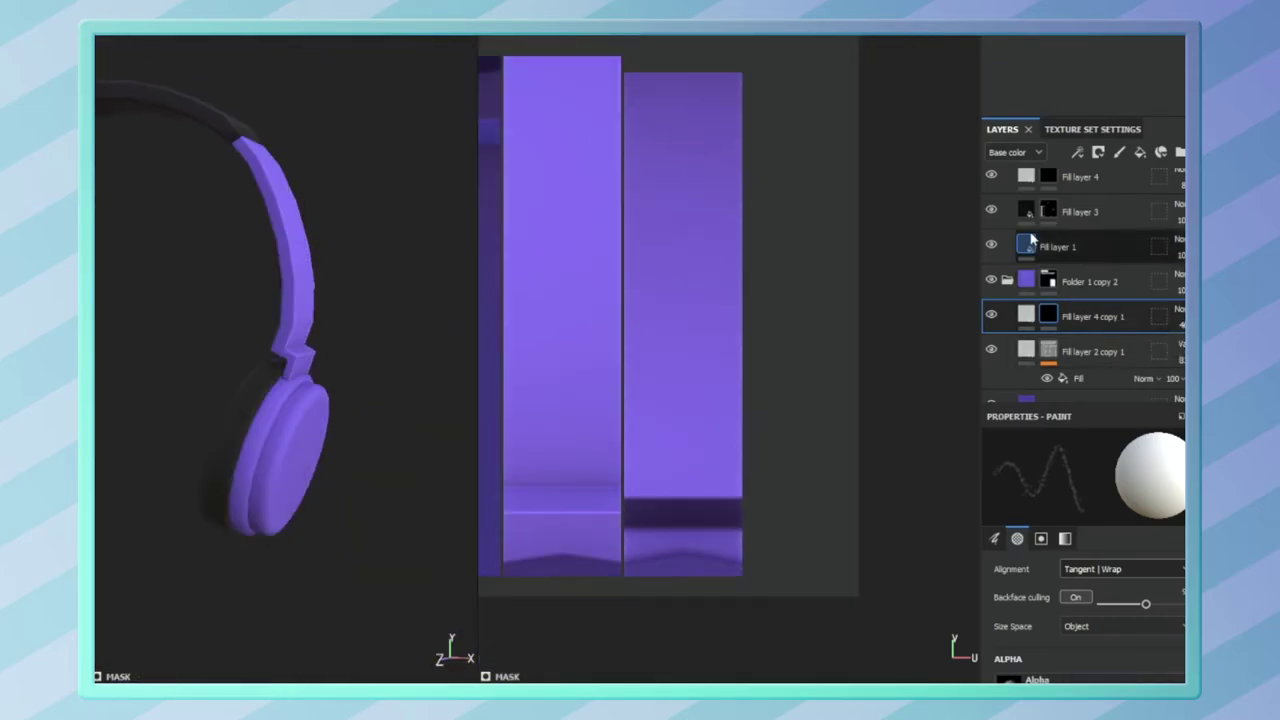
scroll(1014, 330, down, 3)
click(1012, 342)
scroll(586, 313, down, 3)
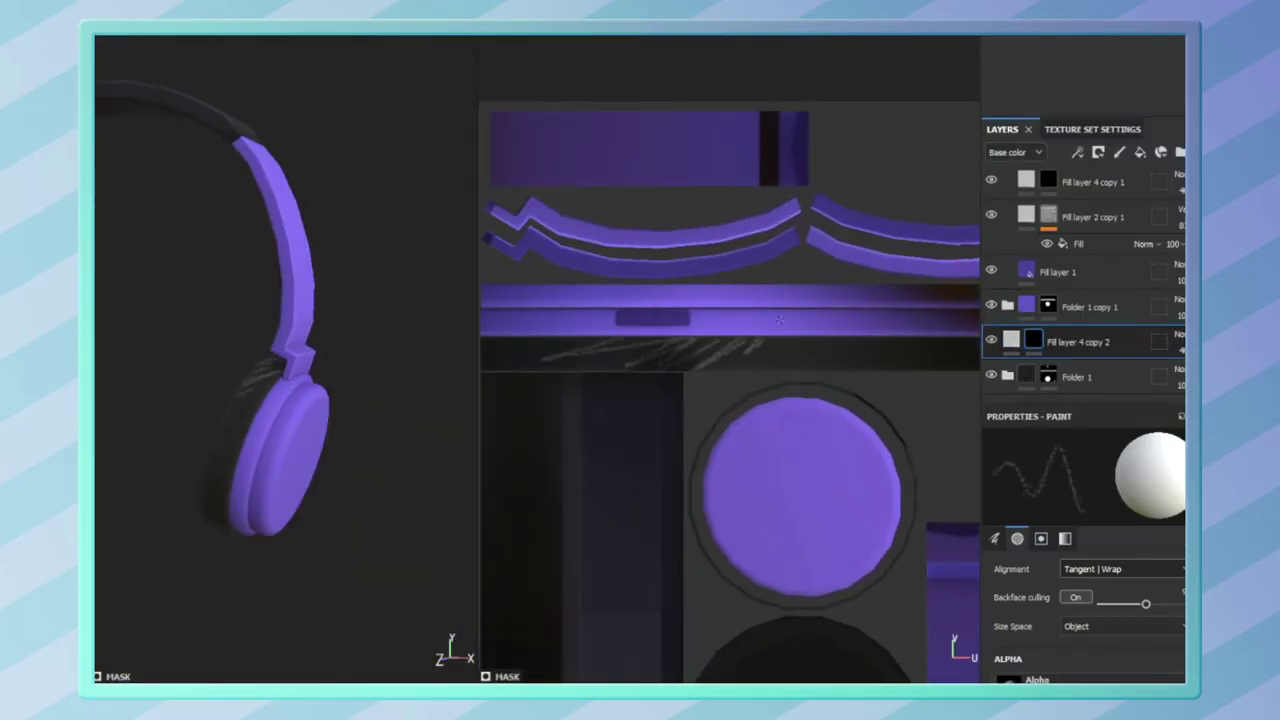
scroll(995, 308, up, 1)
scroll(523, 338, down, 2)
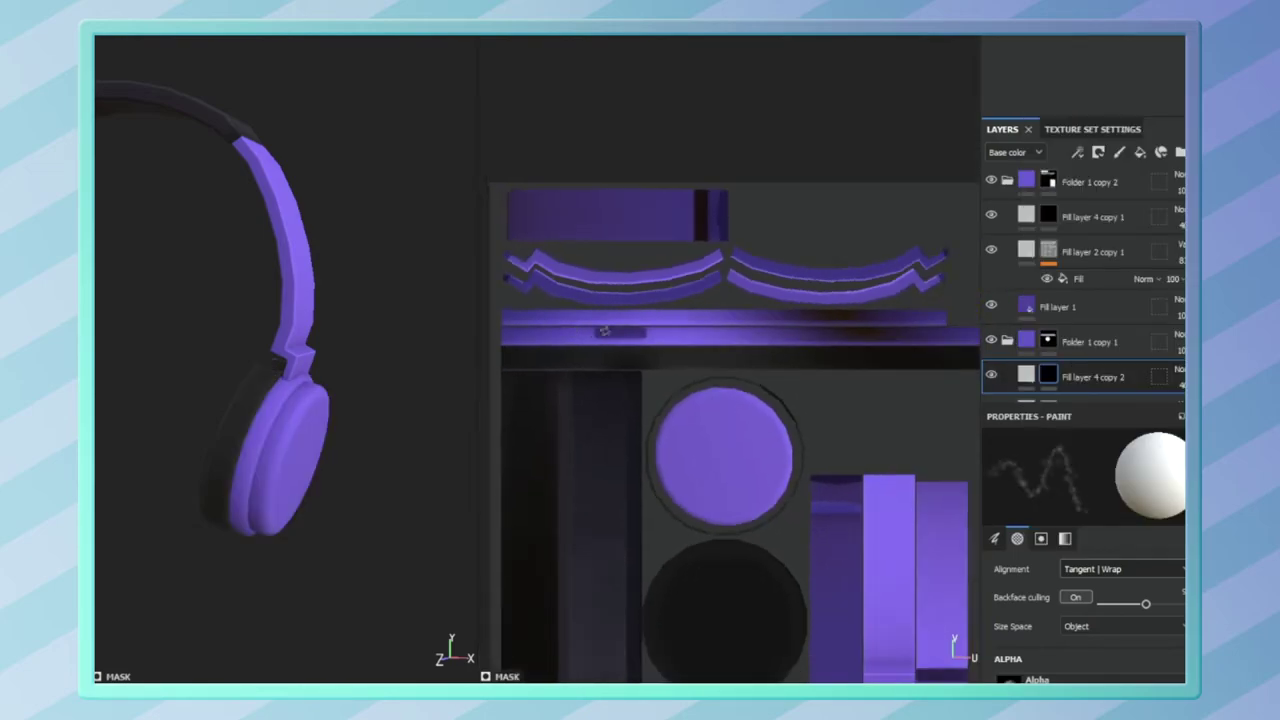
scroll(523, 338, down, 2)
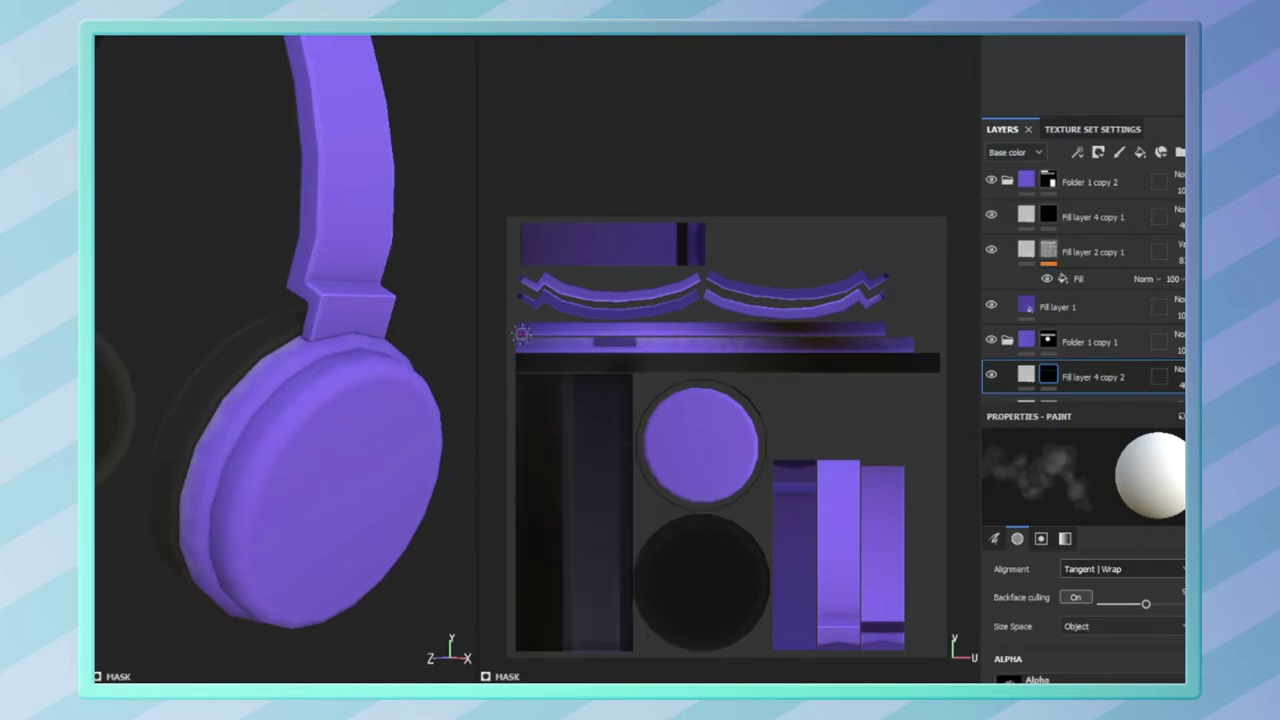
mouse_move(440, 334)
alt+mouse_down()
mouse_move(262, 330)
mouse_move(360, 450)
mouse_move(420, 420)
mouse_move(330, 400)
alt+mouse_up()
Step: Add Fill layer 5 using the Clouds 2 procedural with Subtract blend mode
click(997, 222)
click(1139, 152)
right_click(1013, 221)
click(1013, 287)
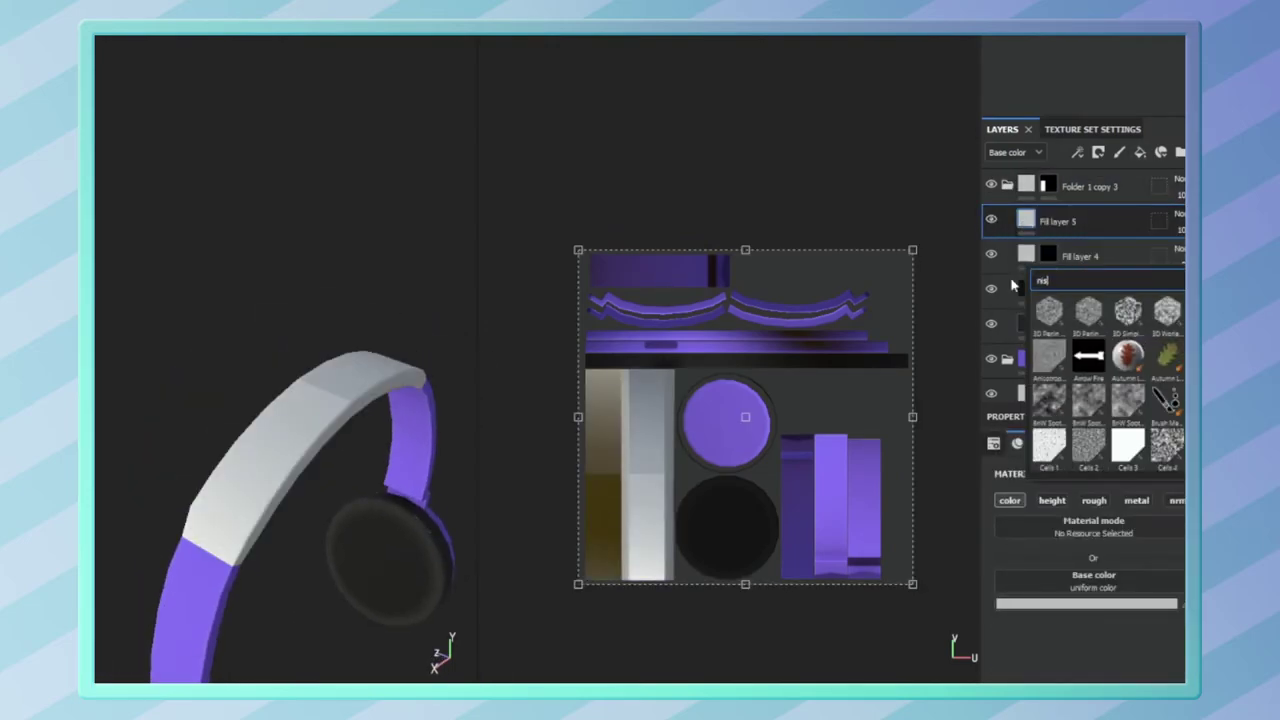
click(1090, 429)
click(1176, 182)
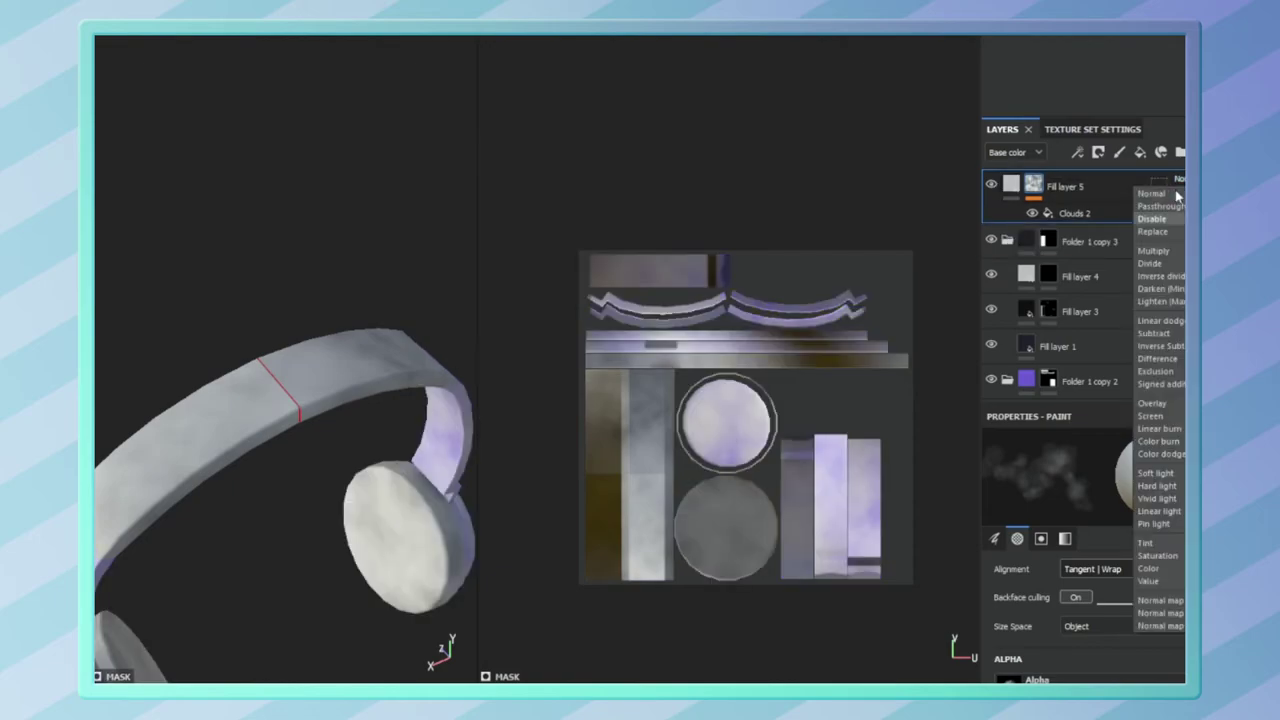
click(1153, 333)
Step: Fine-tune the Clouds 2 contrast and add a new empty paint layer
click(1075, 213)
scroll(1032, 630, down, 1)
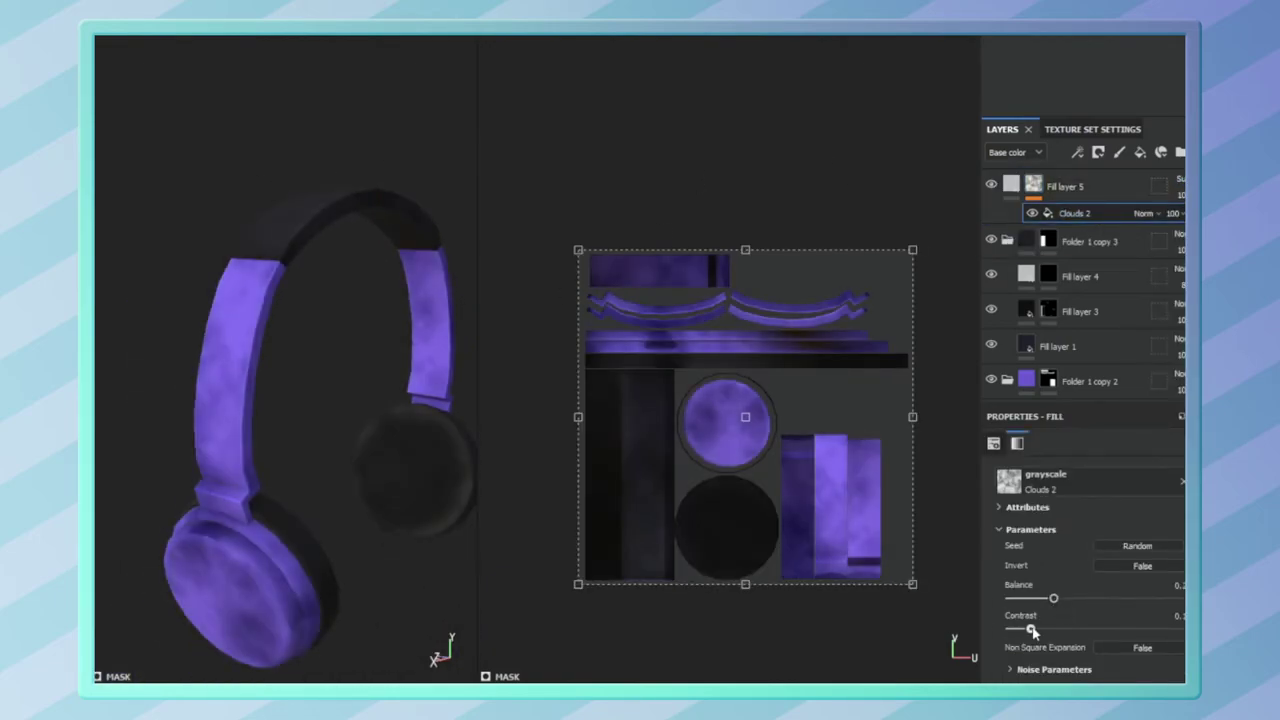
drag(1032, 630, 1021, 629)
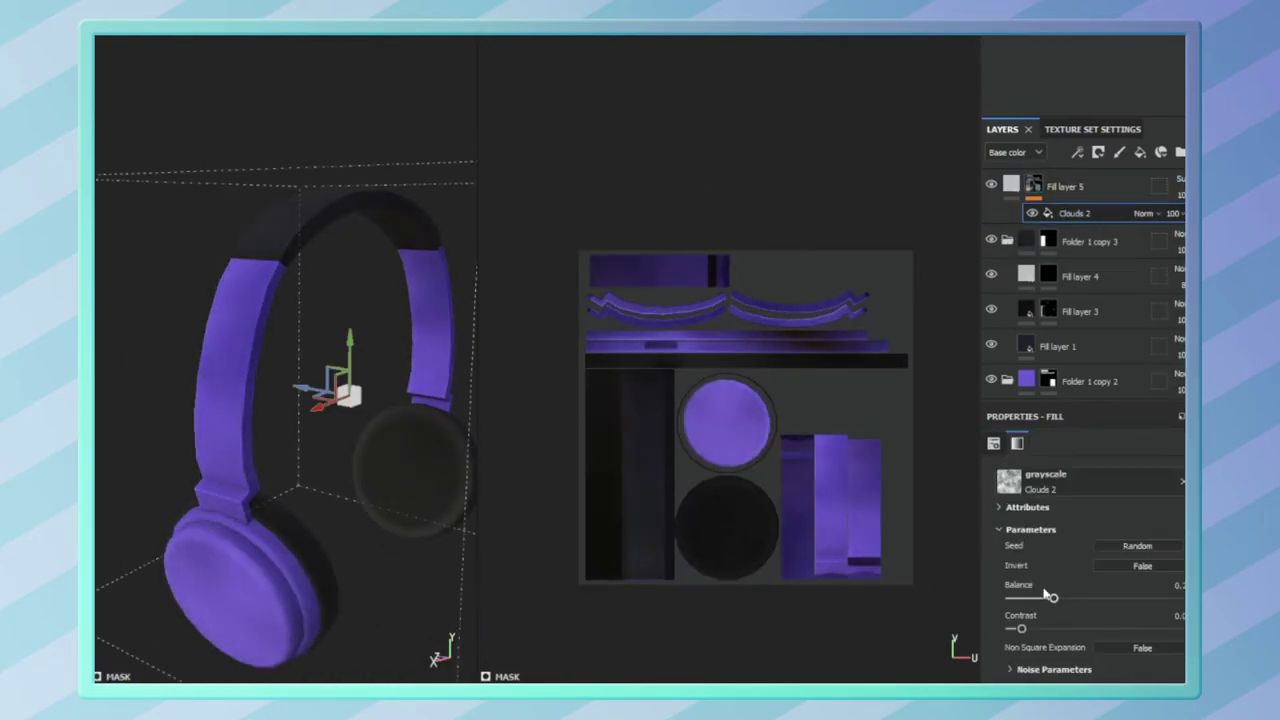
click(1032, 630)
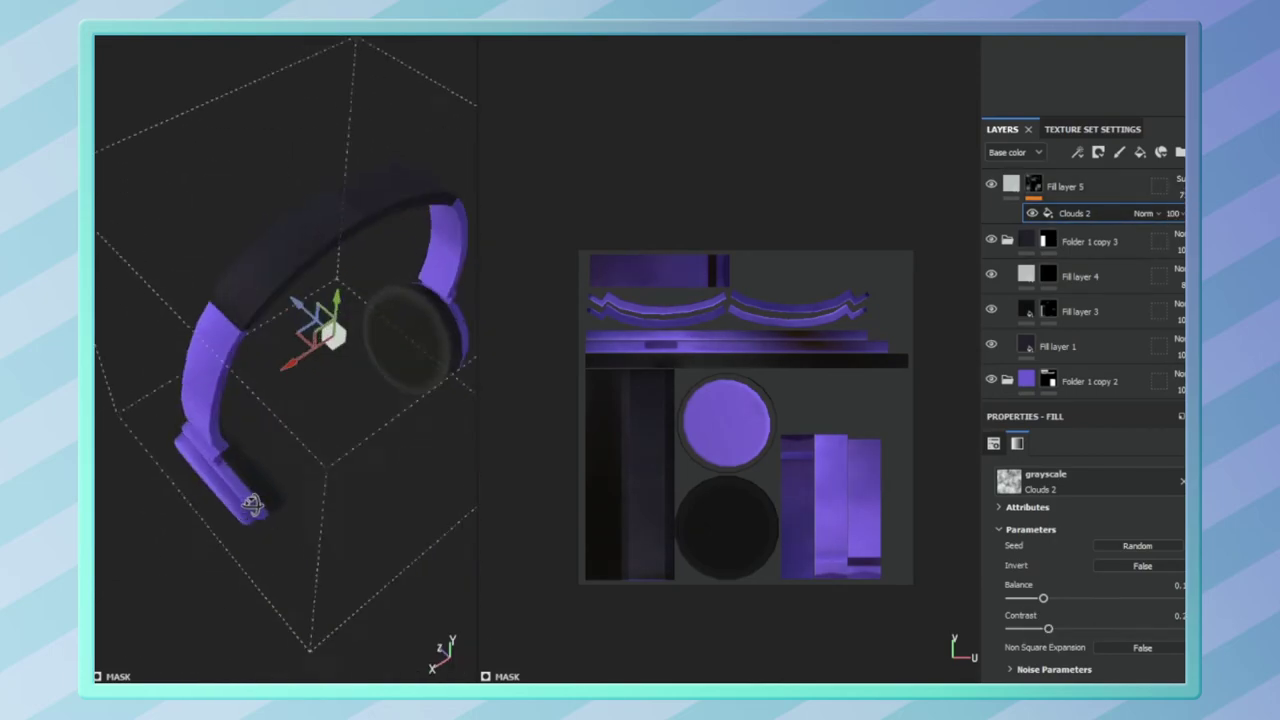
mouse_move(323, 371)
alt+mouse_down()
mouse_move(321, 444)
mouse_move(349, 505)
alt+mouse_up()
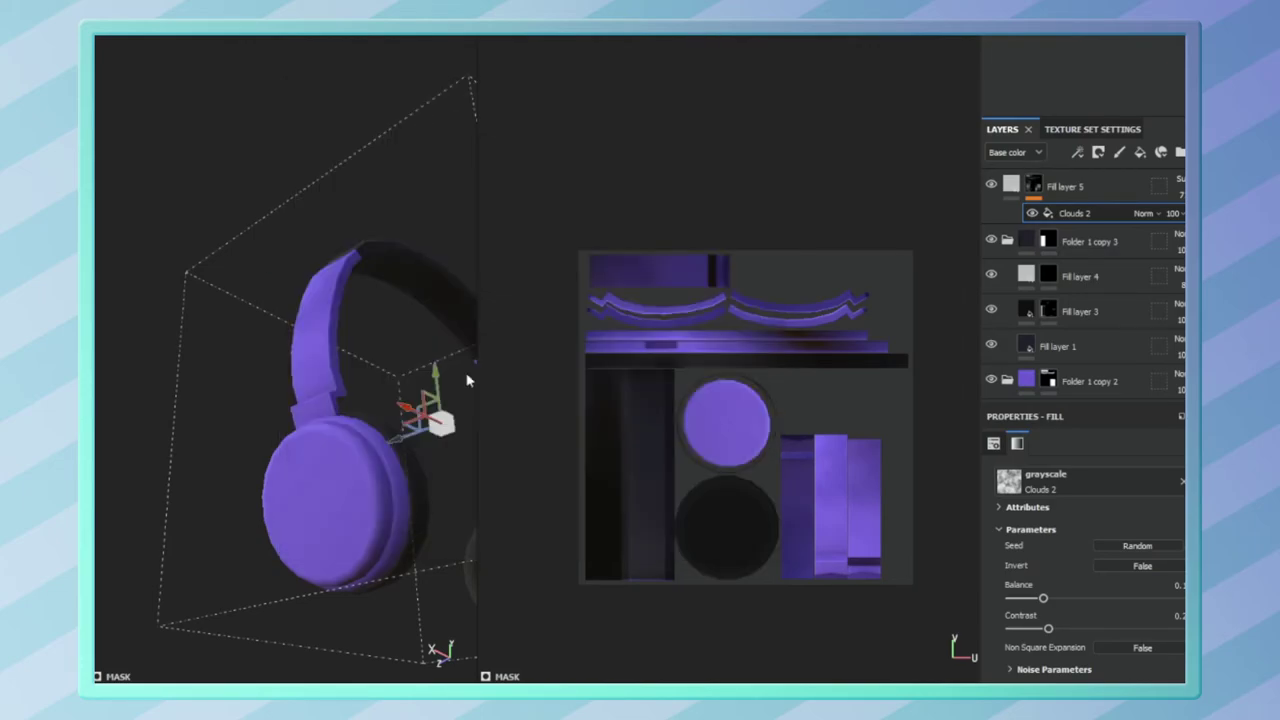
click(1119, 152)
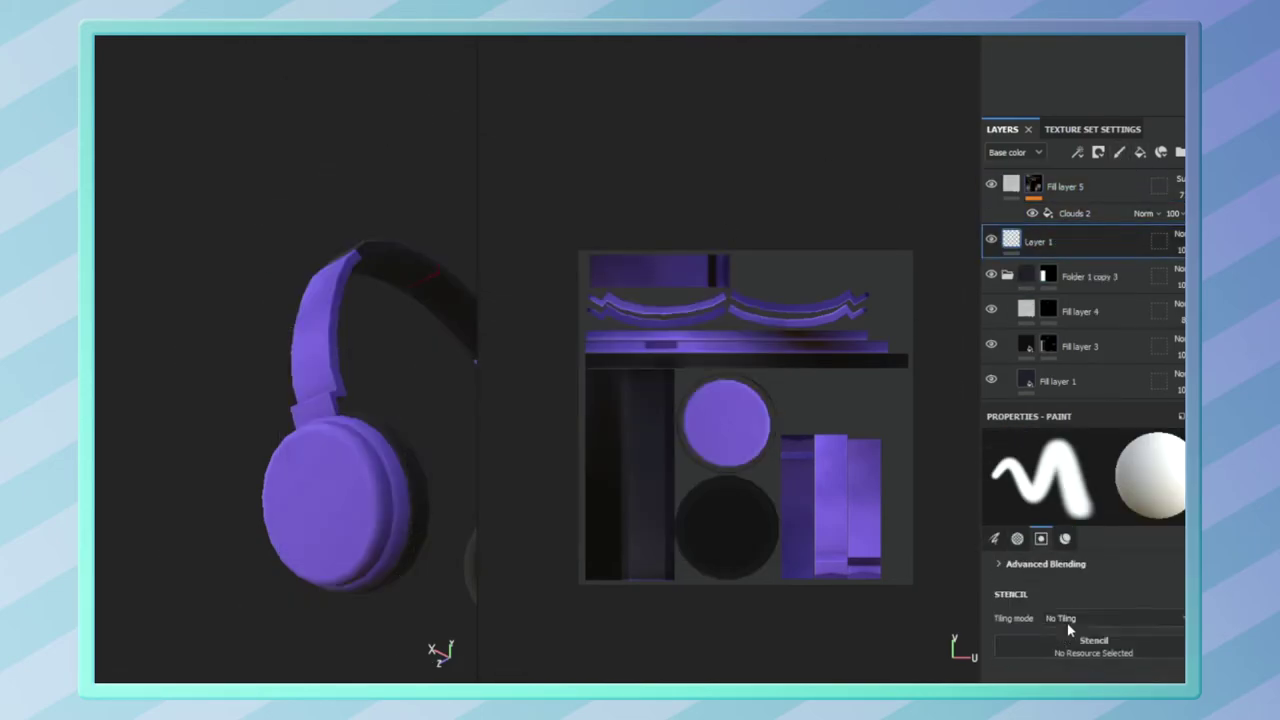
Step: Stamp the chocolate-heart image once onto the ear cup disc
scroll(735, 528, up, 5)
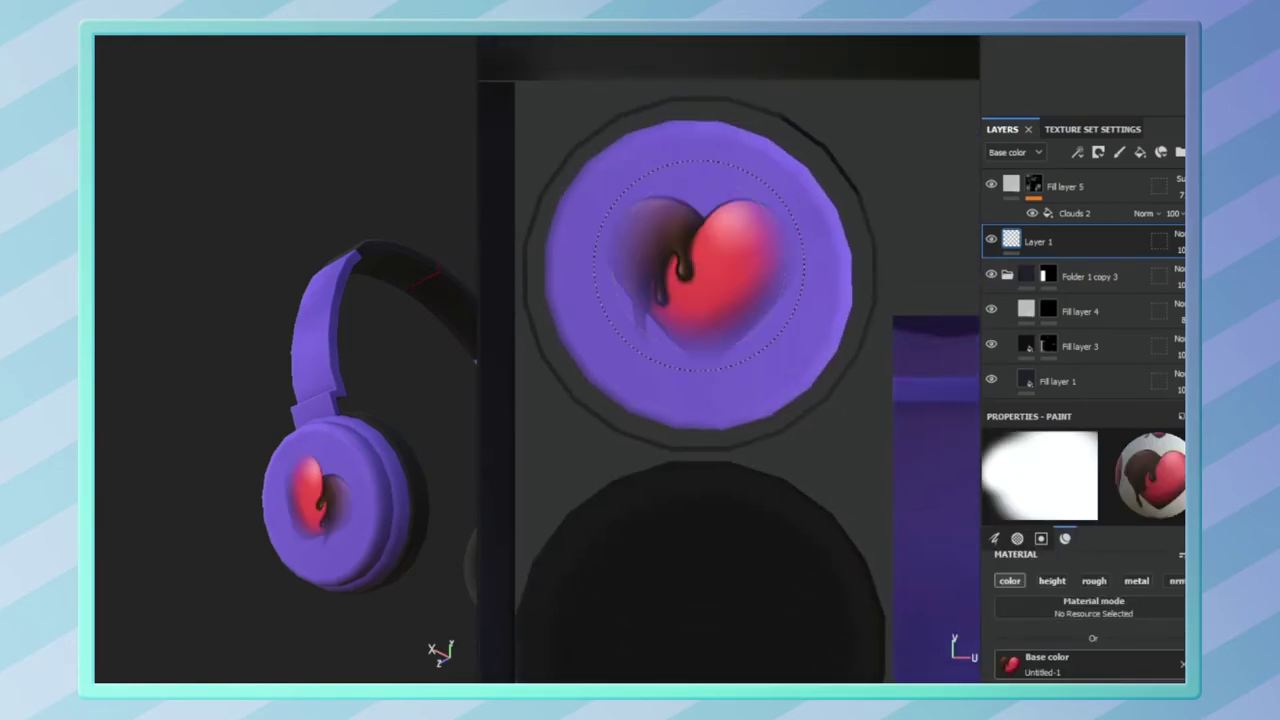
click(1017, 538)
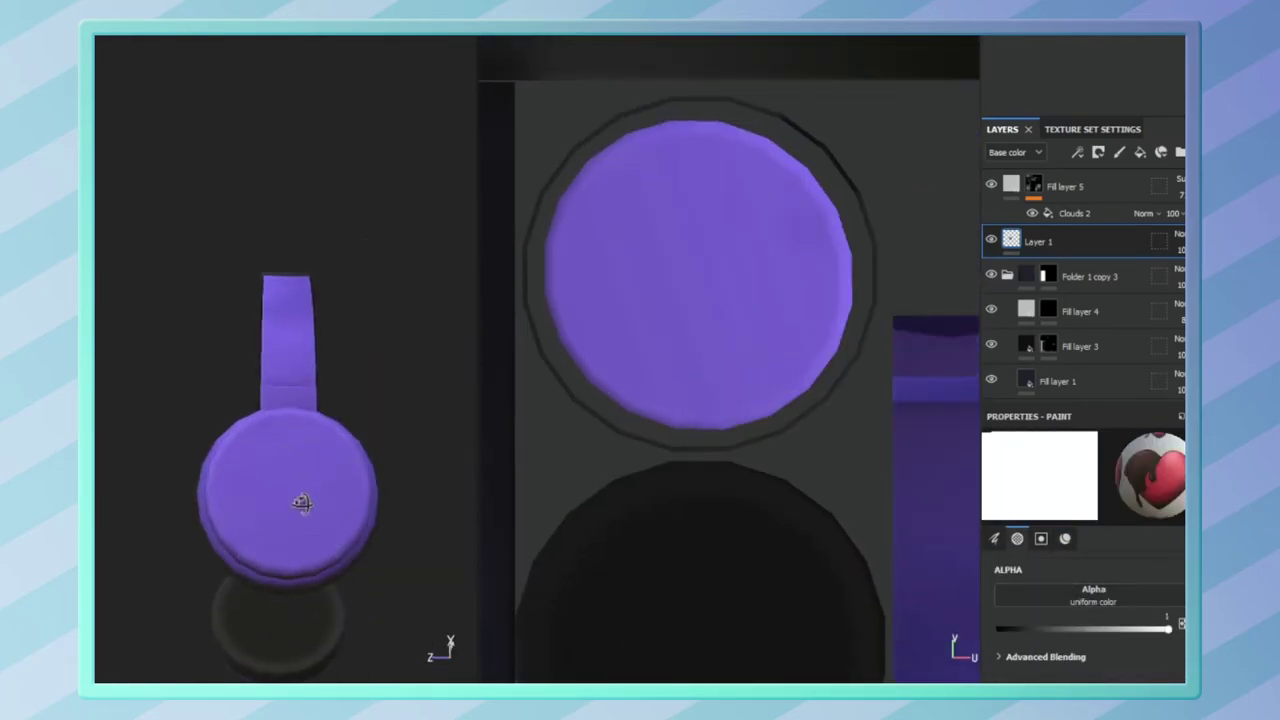
click(290, 488)
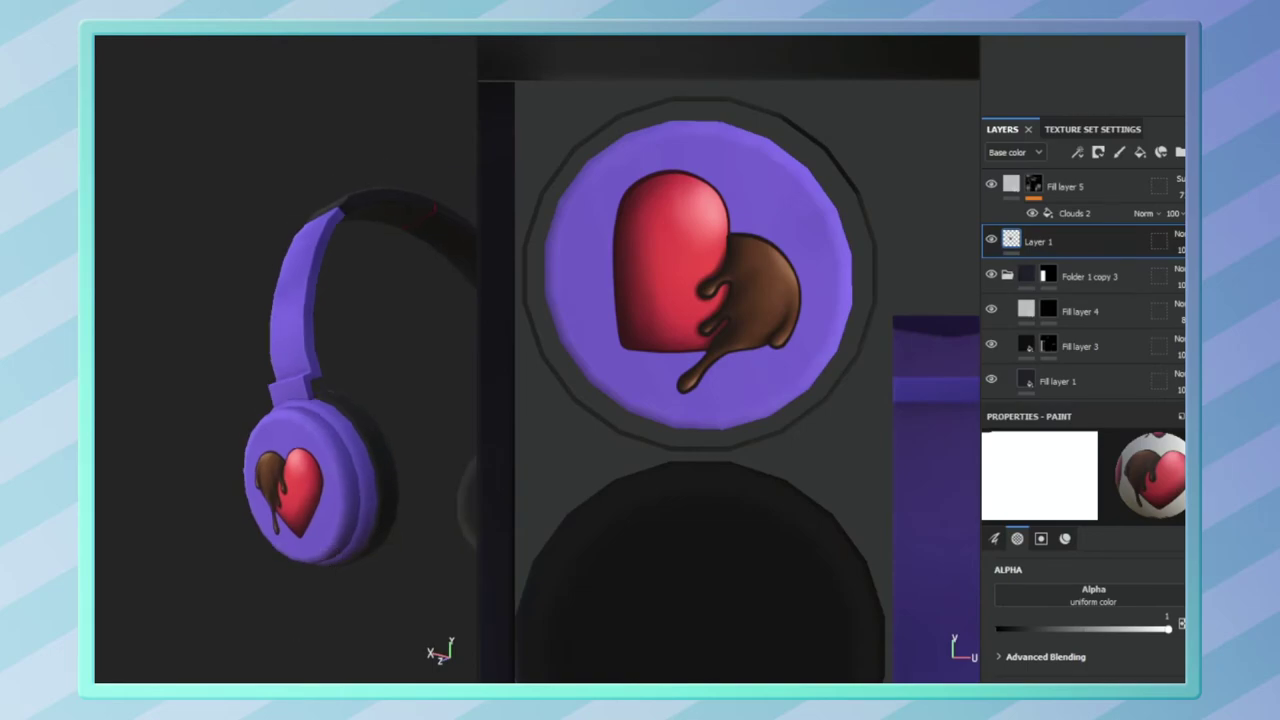
Step: Change the purple fill's base colour to a bright pink (DE4F6D)
click(1028, 348)
mouse_move(1034, 463)
mouse_down()
mouse_move(1065, 465)
mouse_move(1055, 502)
mouse_up()
click(1068, 465)
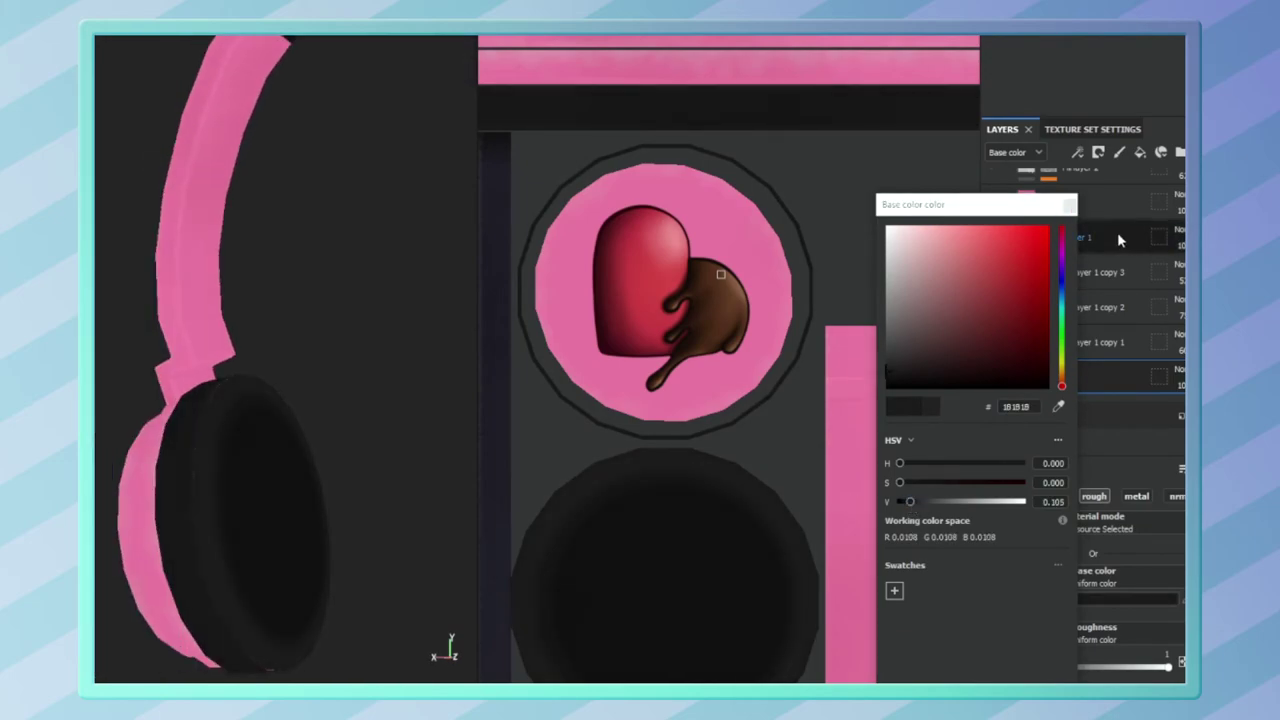
Step: Set Ambient Occlusion as the mask's fill source and select Fill layer 6
click(1118, 240)
click(1180, 308)
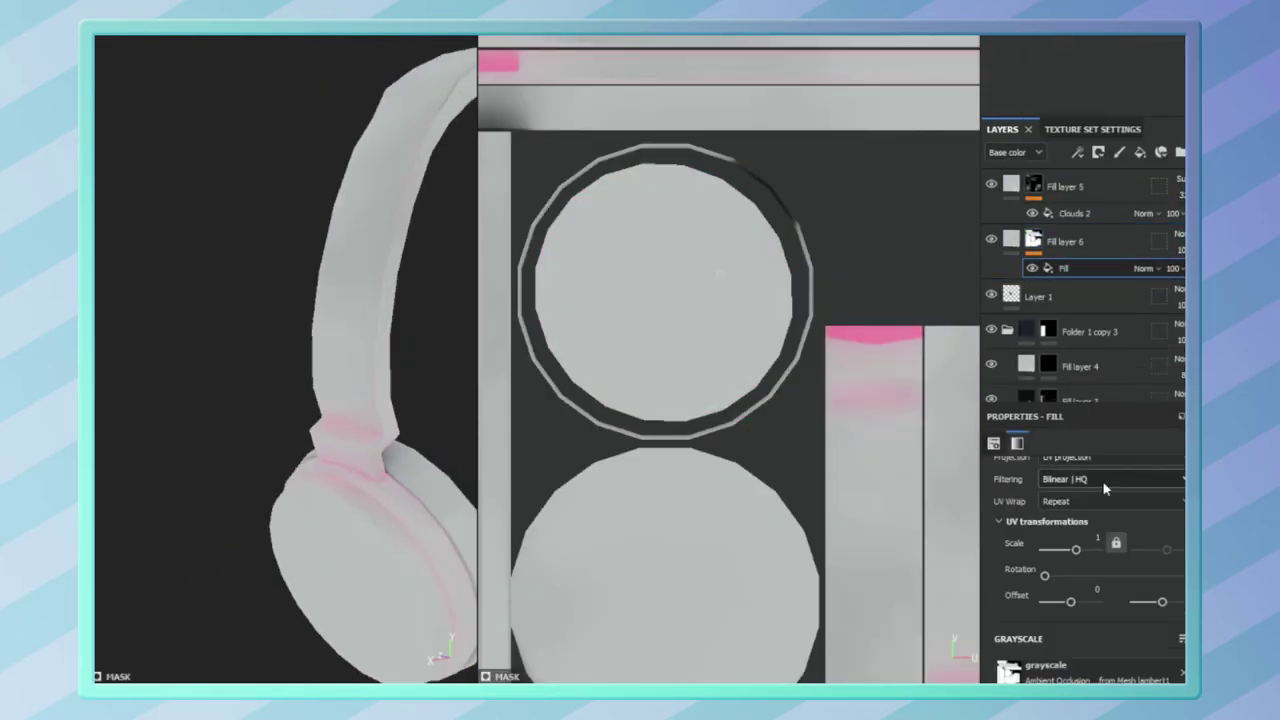
drag(1035, 240, 1035, 240)
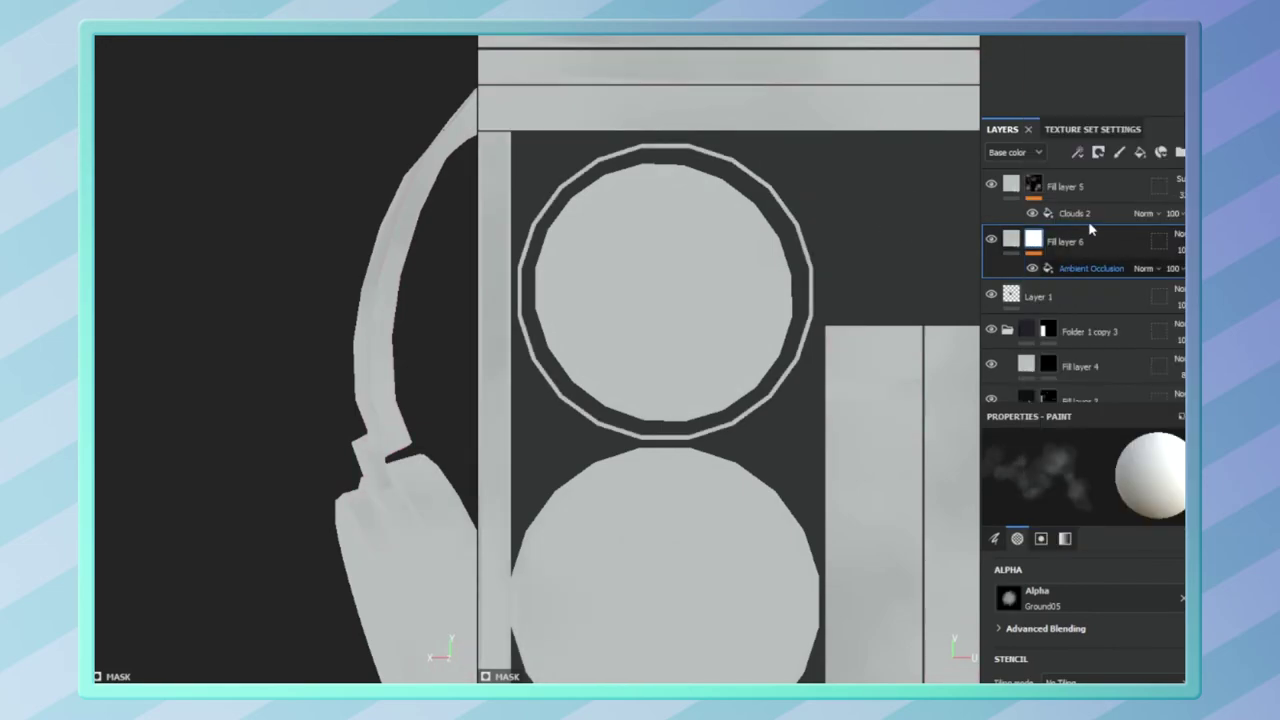
click(1067, 268)
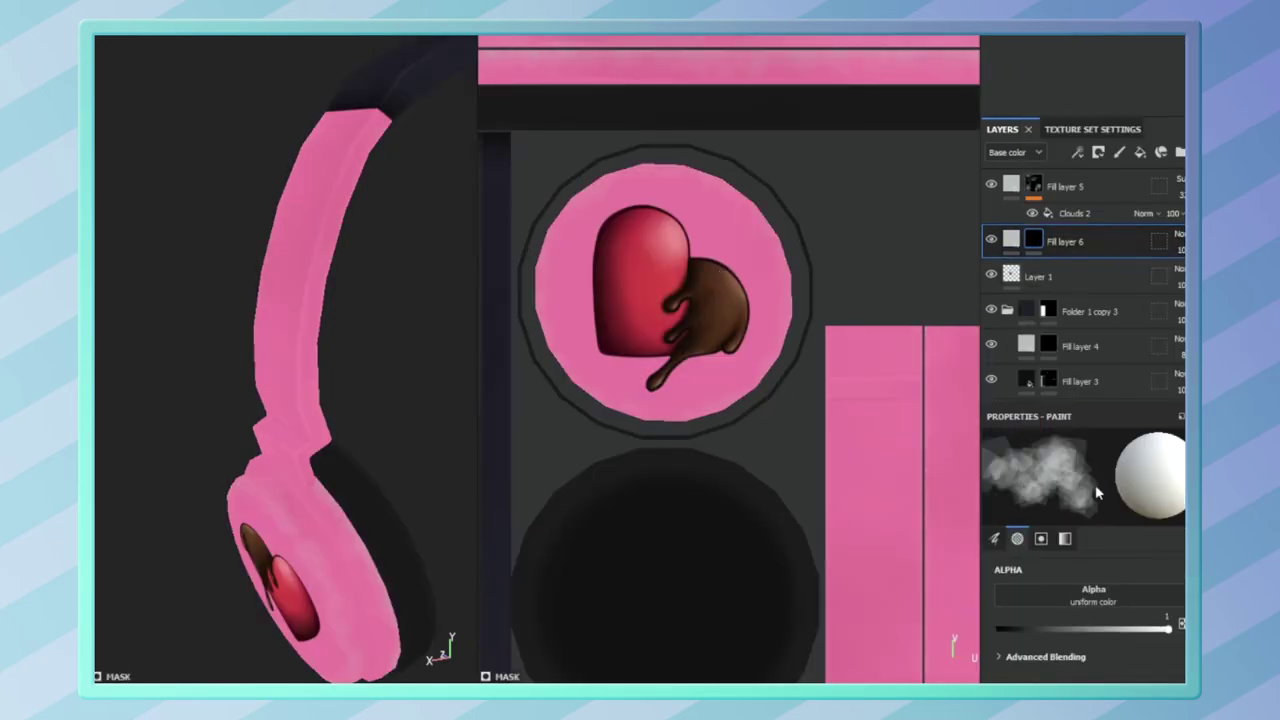
click(1140, 154)
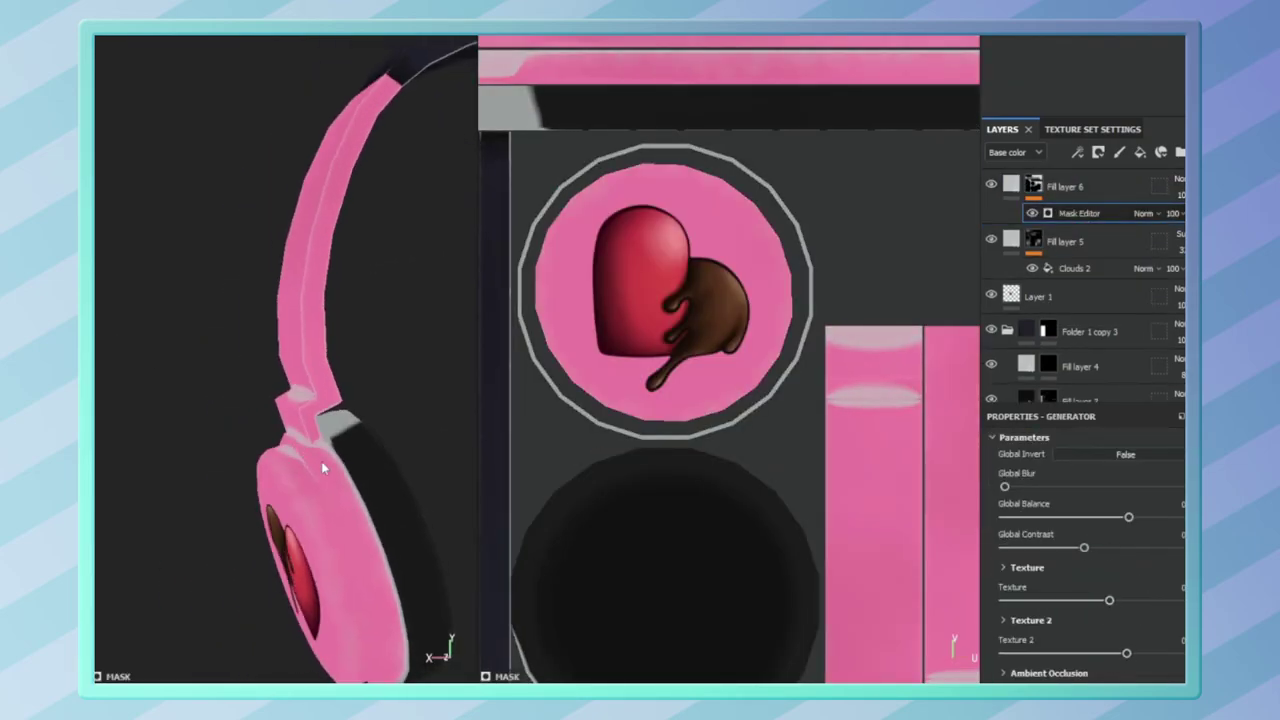
Step: Tune Fill layer 6's mask generator: lower texture amount and balance, raise contrast, add blur
drag(1113, 648, 1063, 655)
drag(1128, 517, 1081, 520)
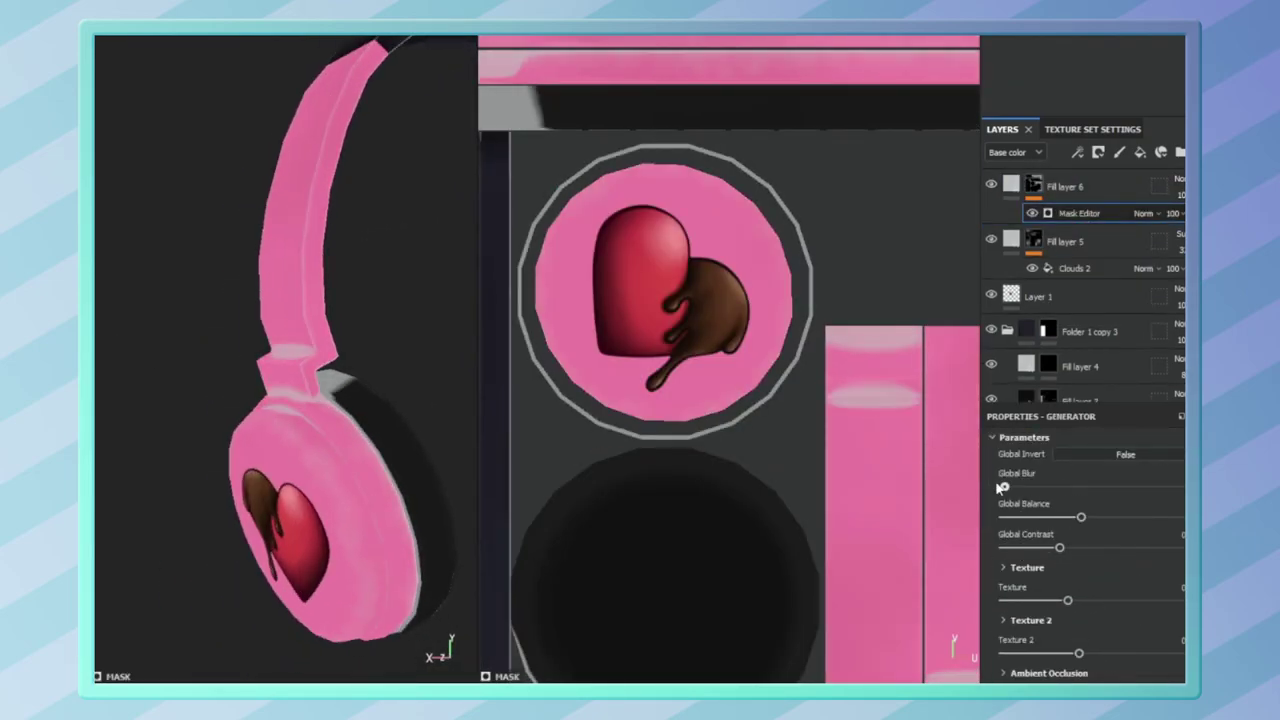
click(1050, 213)
key(Delete)
key(ctrl+z)
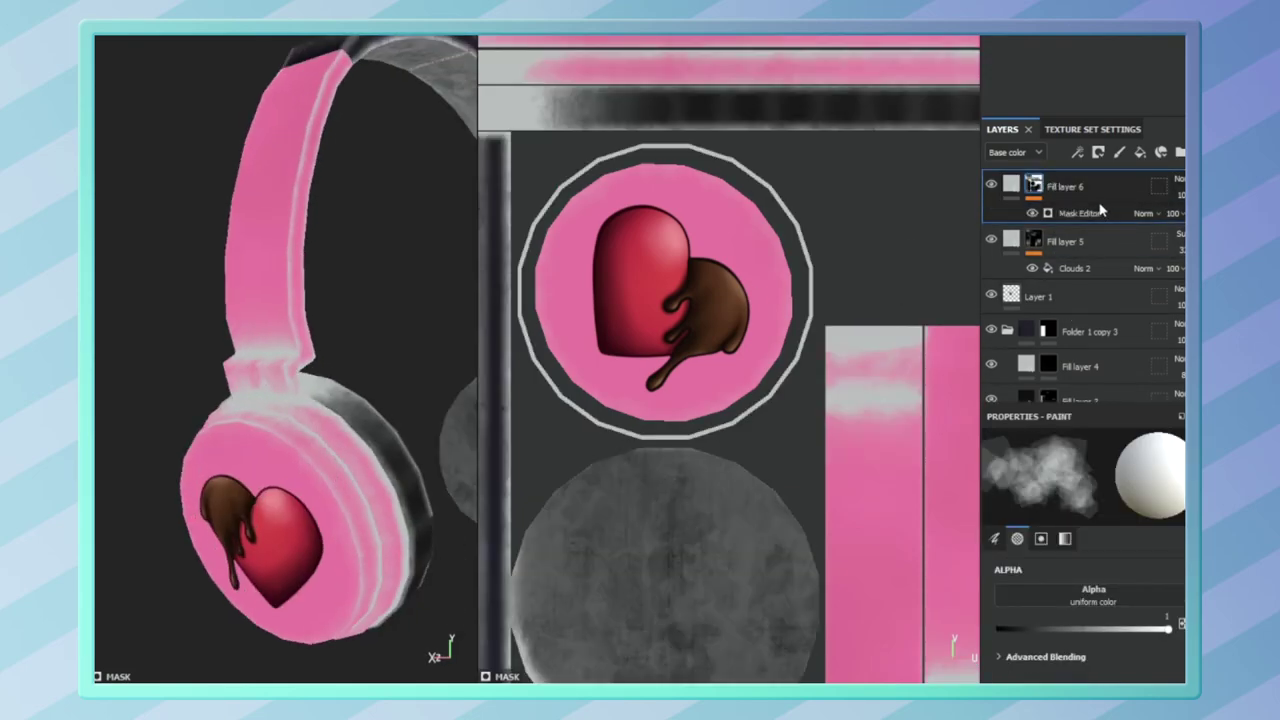
click(1020, 592)
drag(1004, 531, 1039, 533)
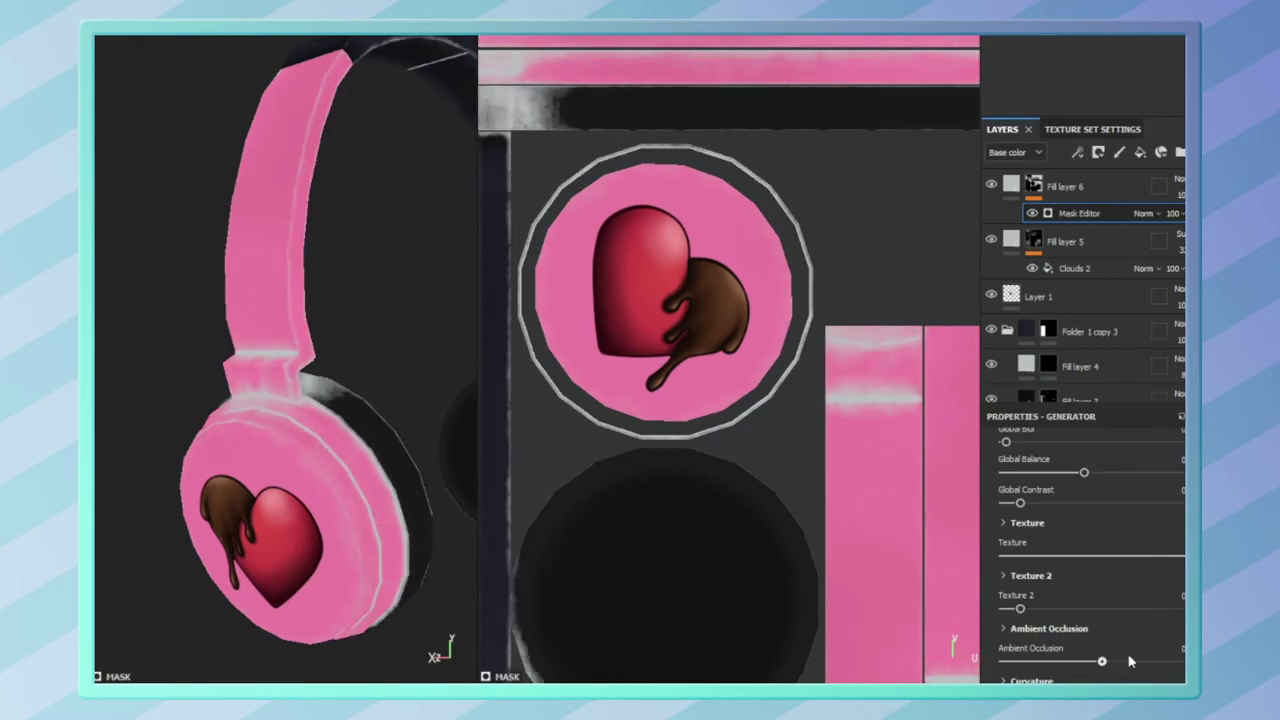
scroll(1100, 560, down, 3)
drag(1004, 636, 1040, 636)
scroll(1090, 560, down, 2)
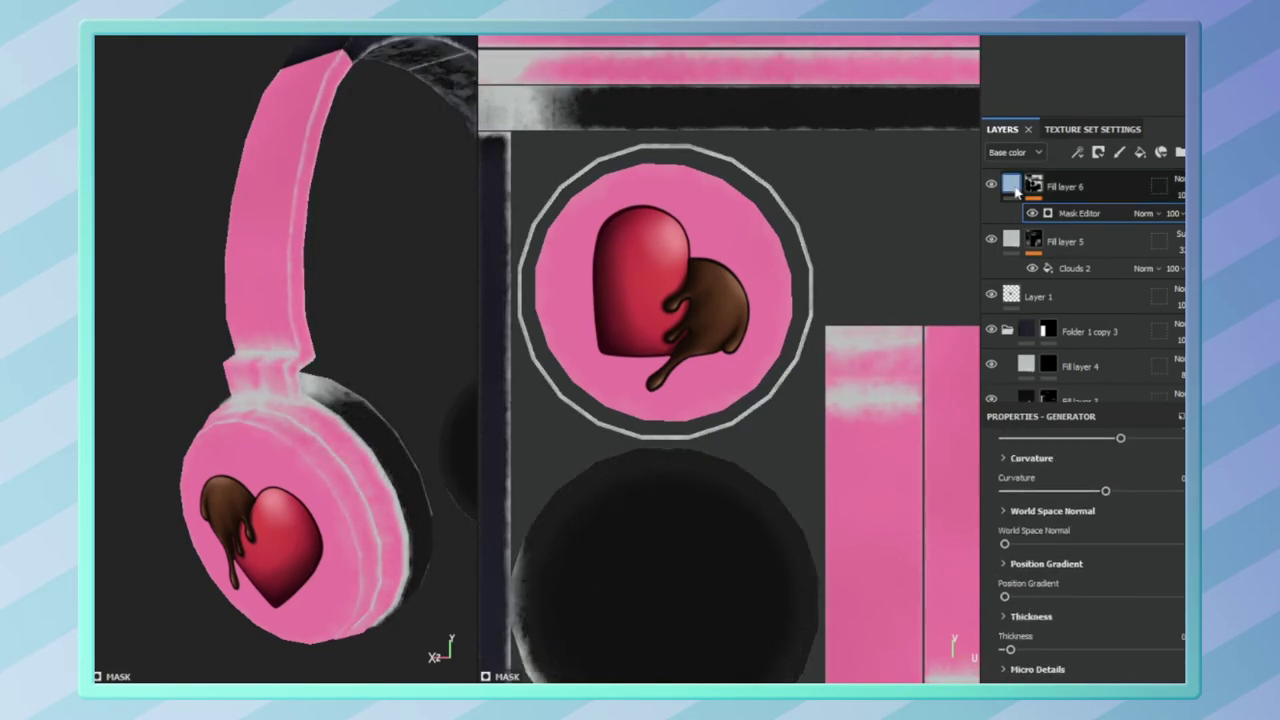
Step: Give Fill layer 6 a light-pink base colour
click(1065, 186)
click(1130, 603)
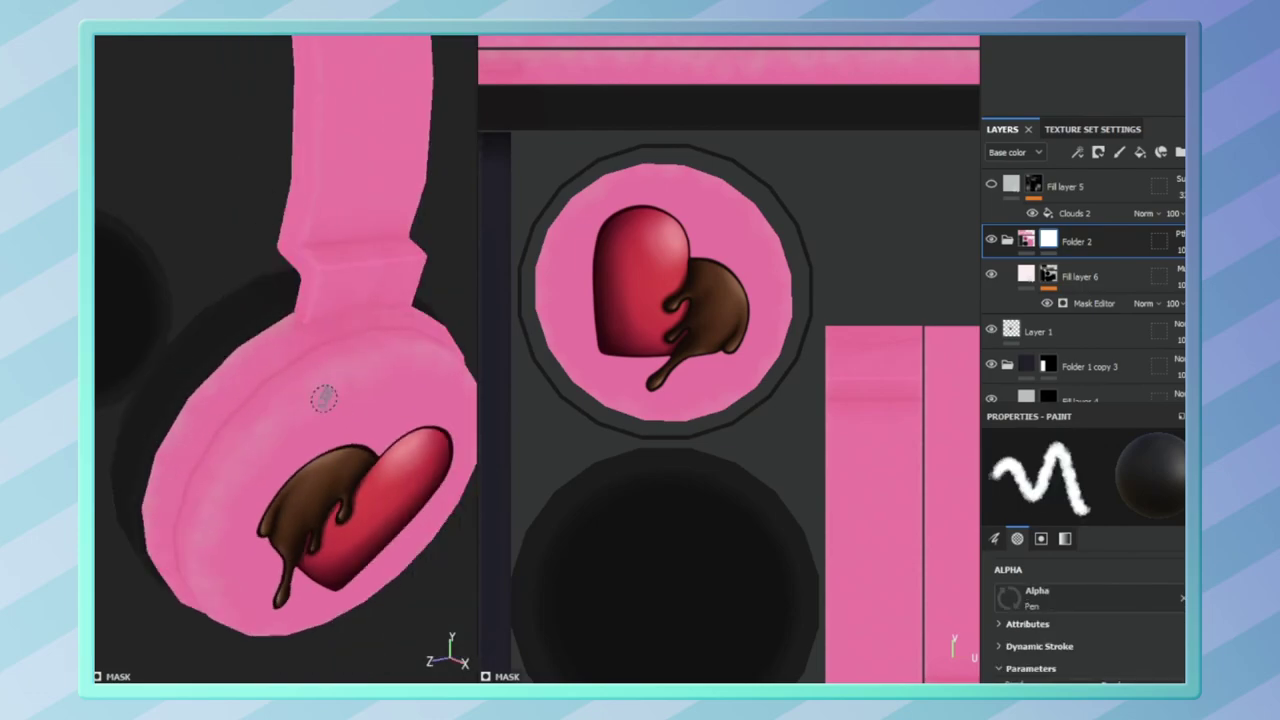
alt+drag(250, 477, 331, 377)
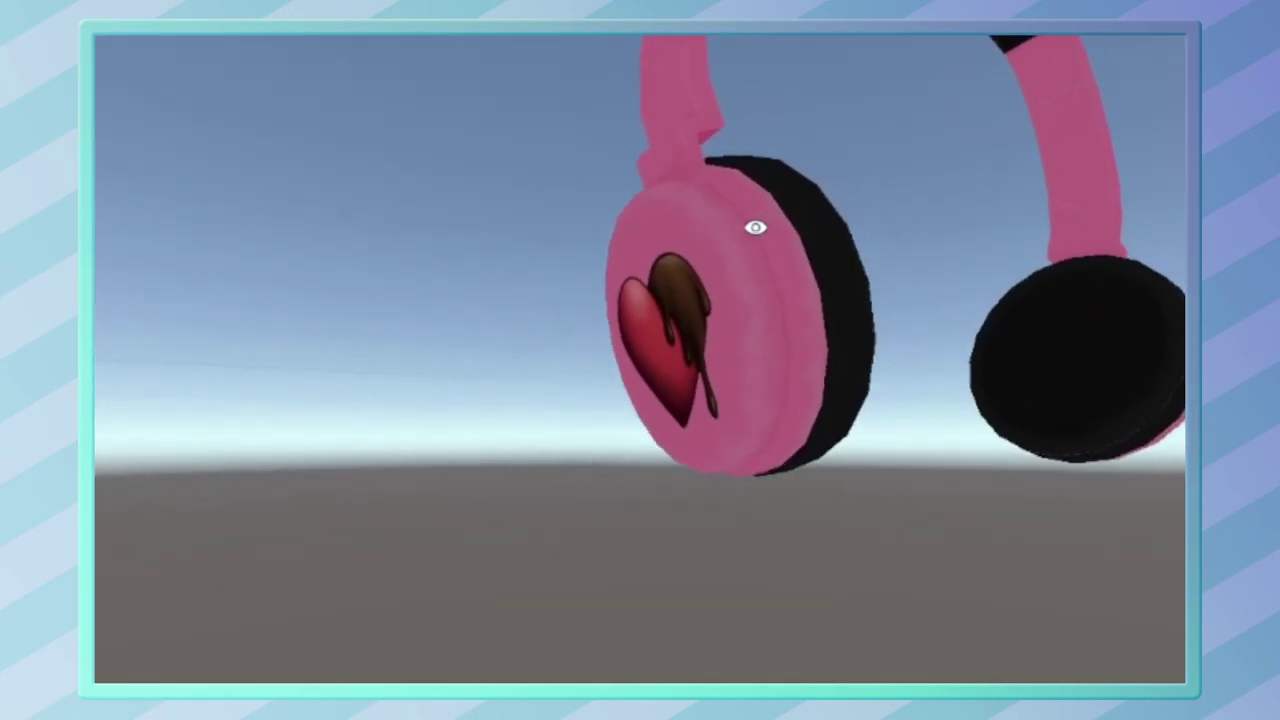
Step: Orbit the Unity Scene view to see the front of the pink headphones
mouse_move(755, 227)
alt+mouse_down()
mouse_move(694, 223)
mouse_move(606, 514)
mouse_move(946, 457)
mouse_move(842, 295)
mouse_move(971, 165)
mouse_move(674, 186)
mouse_move(160, 274)
mouse_move(857, 257)
mouse_move(1006, 289)
mouse_move(1164, 251)
mouse_move(846, 594)
alt+mouse_up()
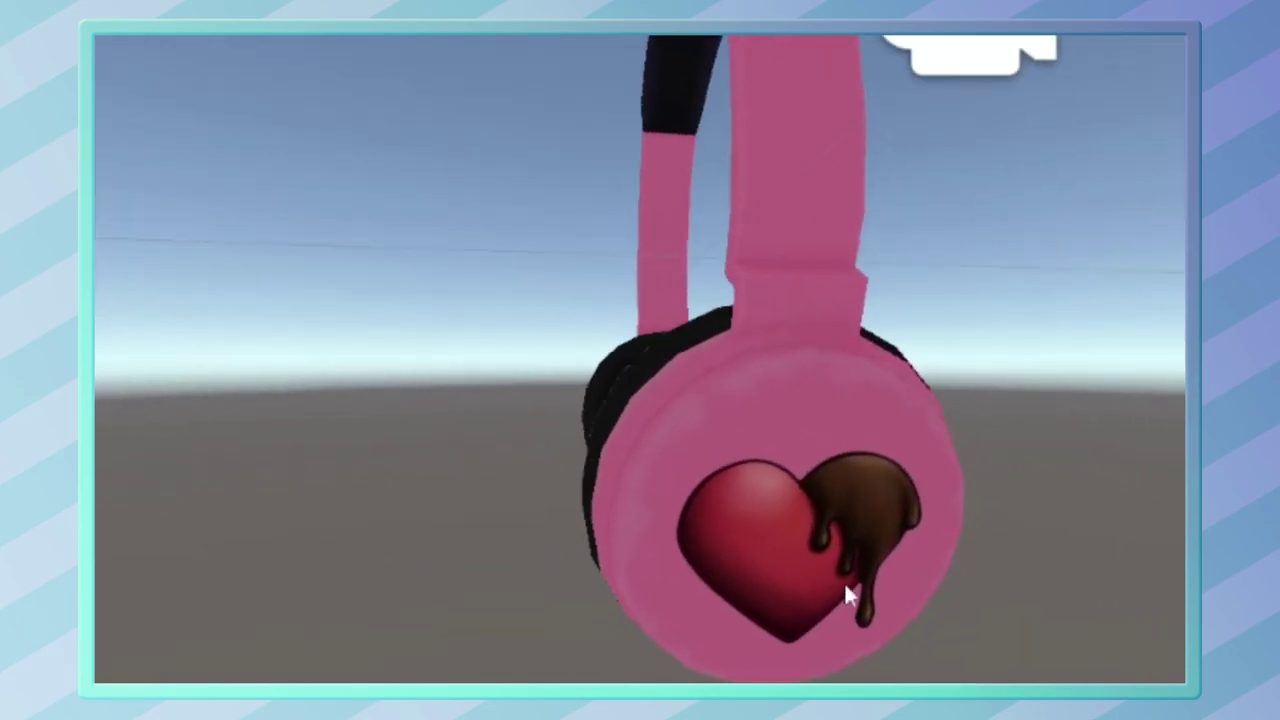